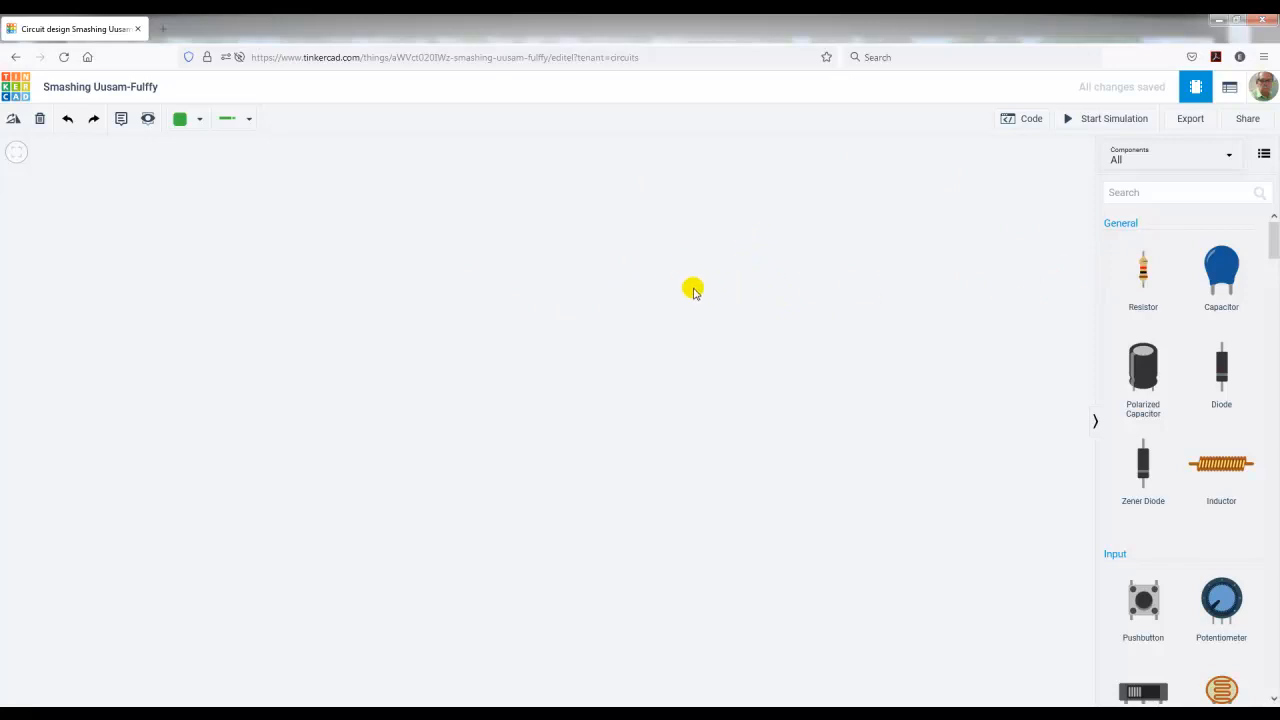
Step: Place a resistor on the empty canvas and set its resistance to 180 Ω
left_click_drag(1143, 277, 401, 280)
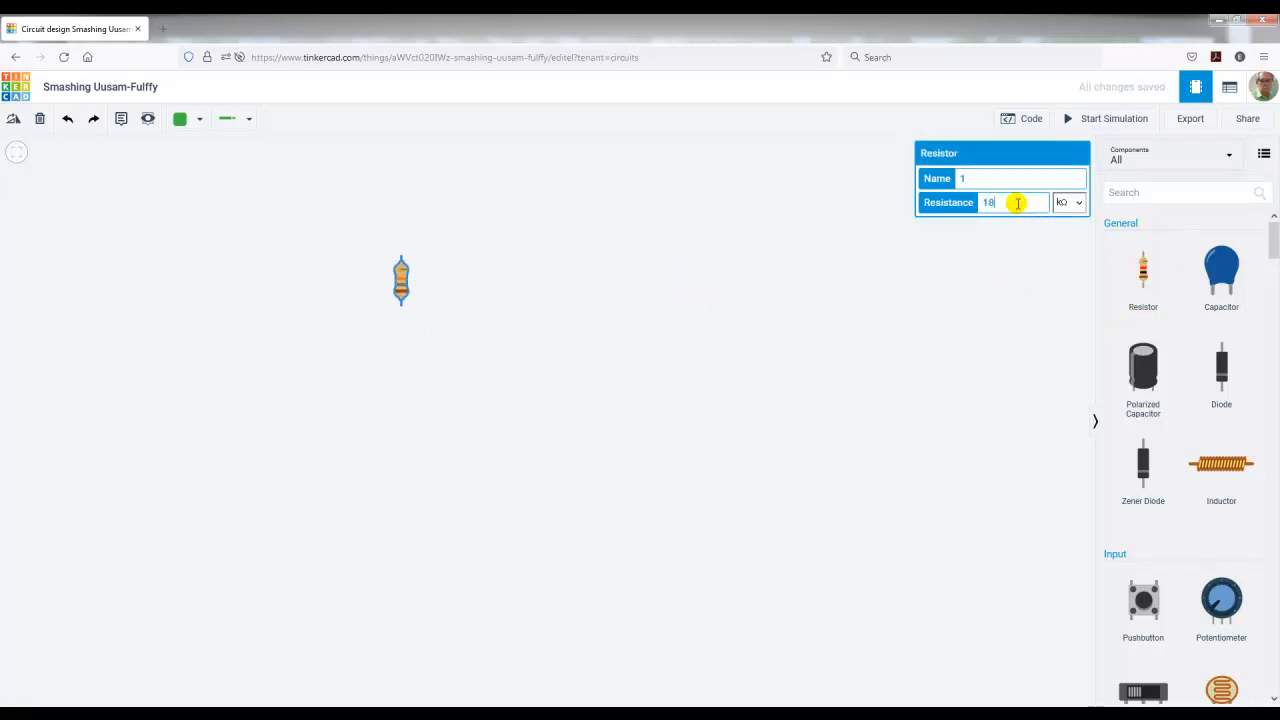
left_click(1072, 203)
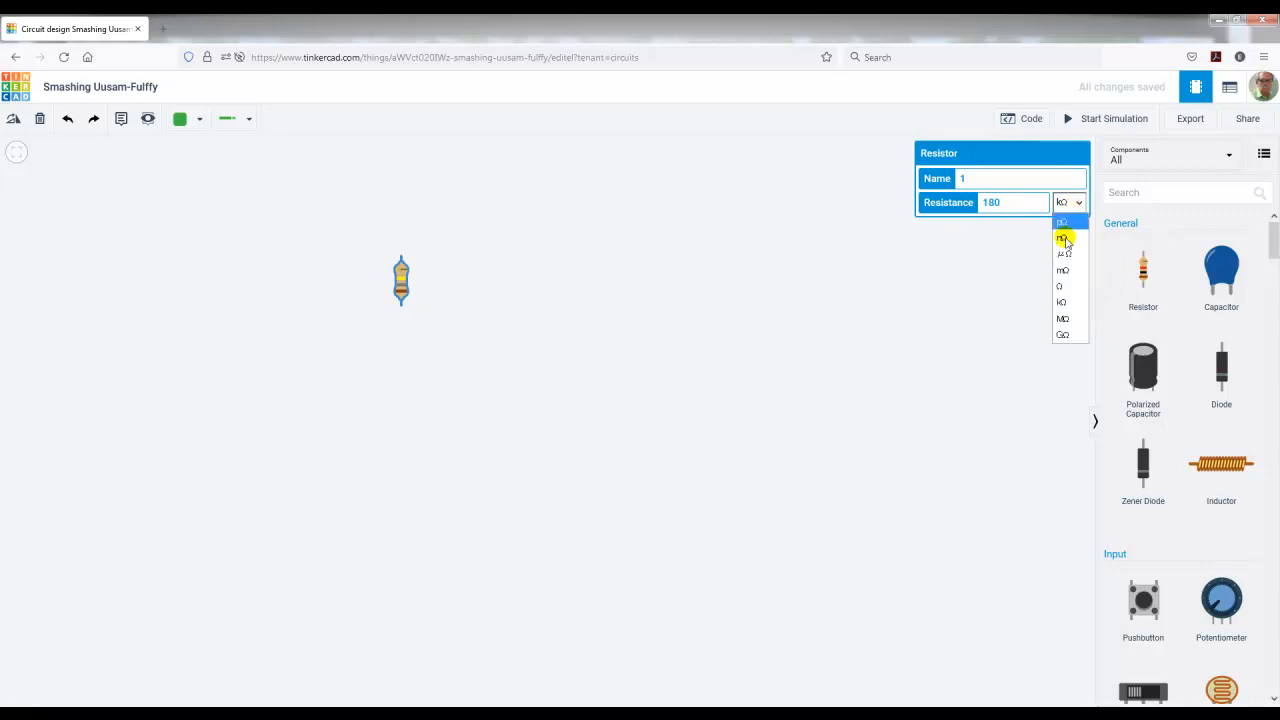
left_click(1065, 287)
left_click(651, 292)
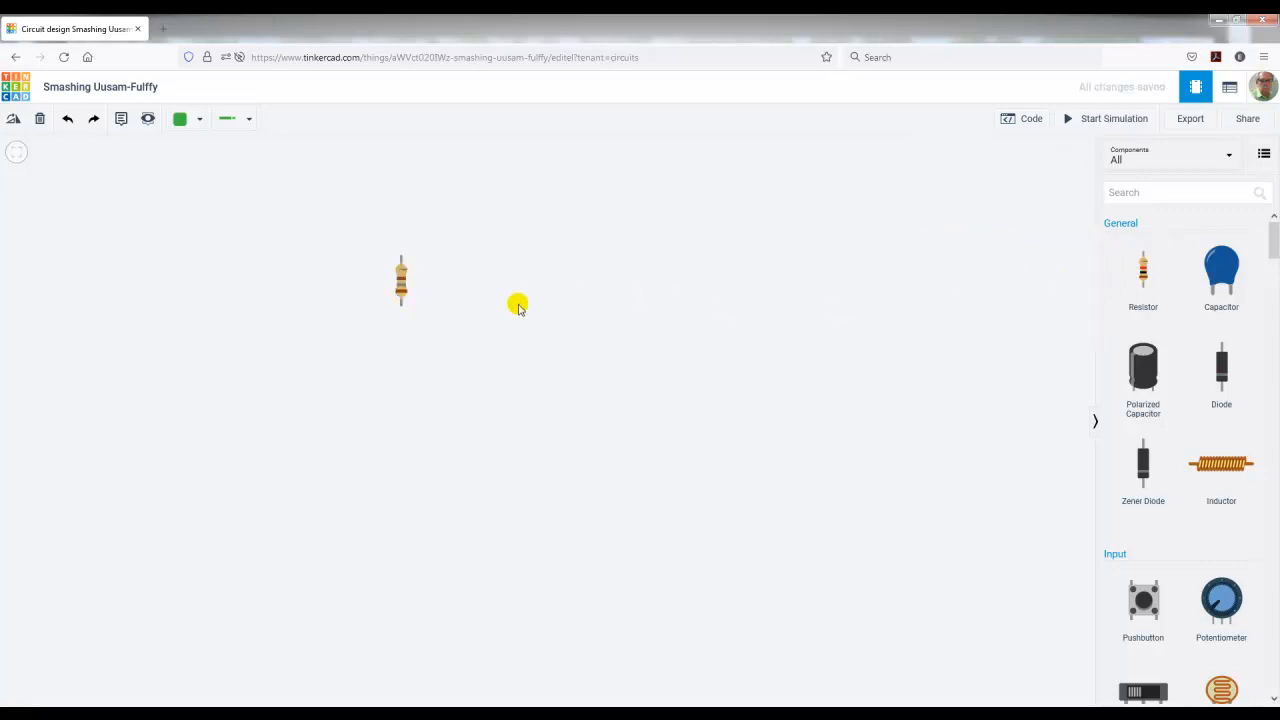
Step: Duplicate the 180 Ω resistor three times to form a horizontal row of four upright resistors
left_click(399, 281)
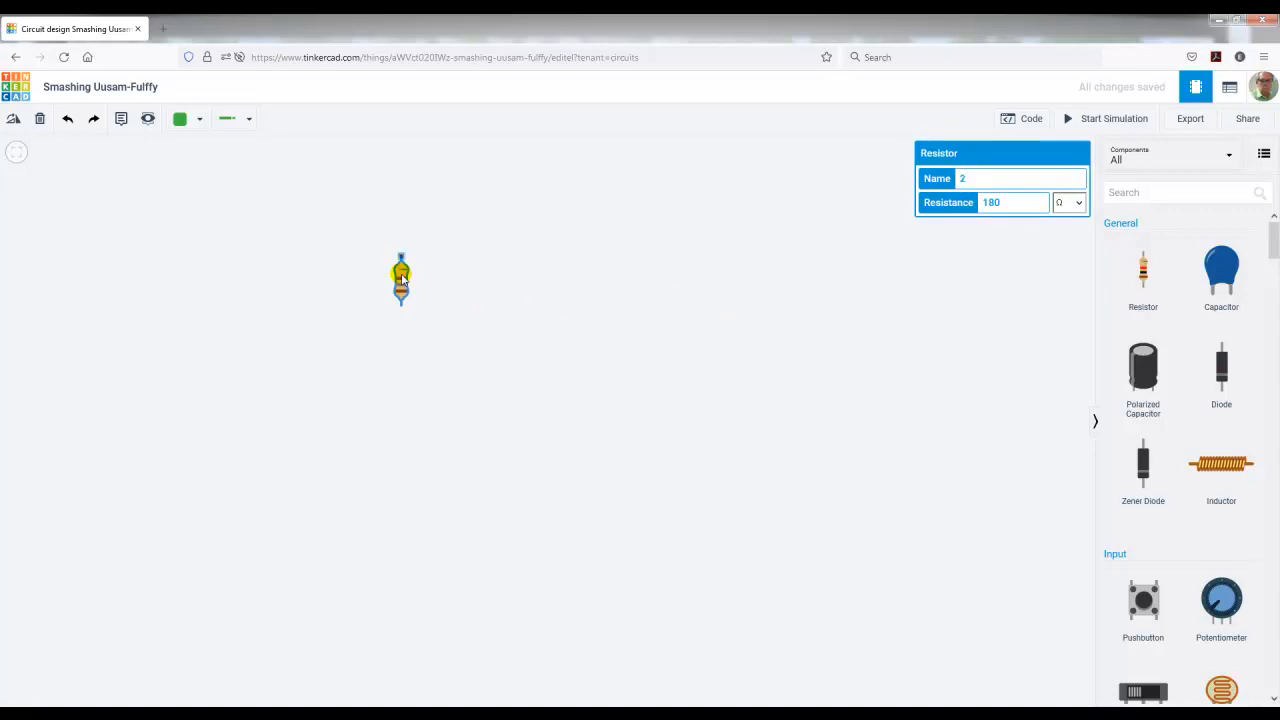
key("ctrl+v")
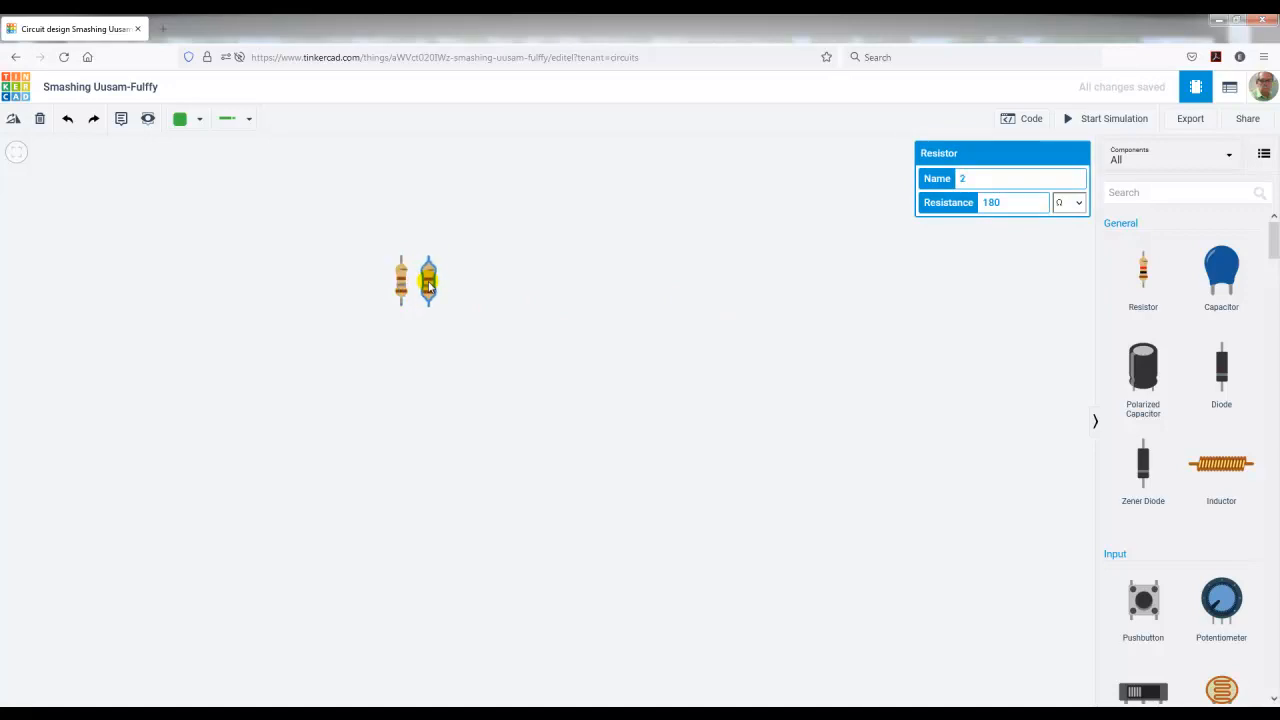
left_click(428, 287)
key("ctrl+v")
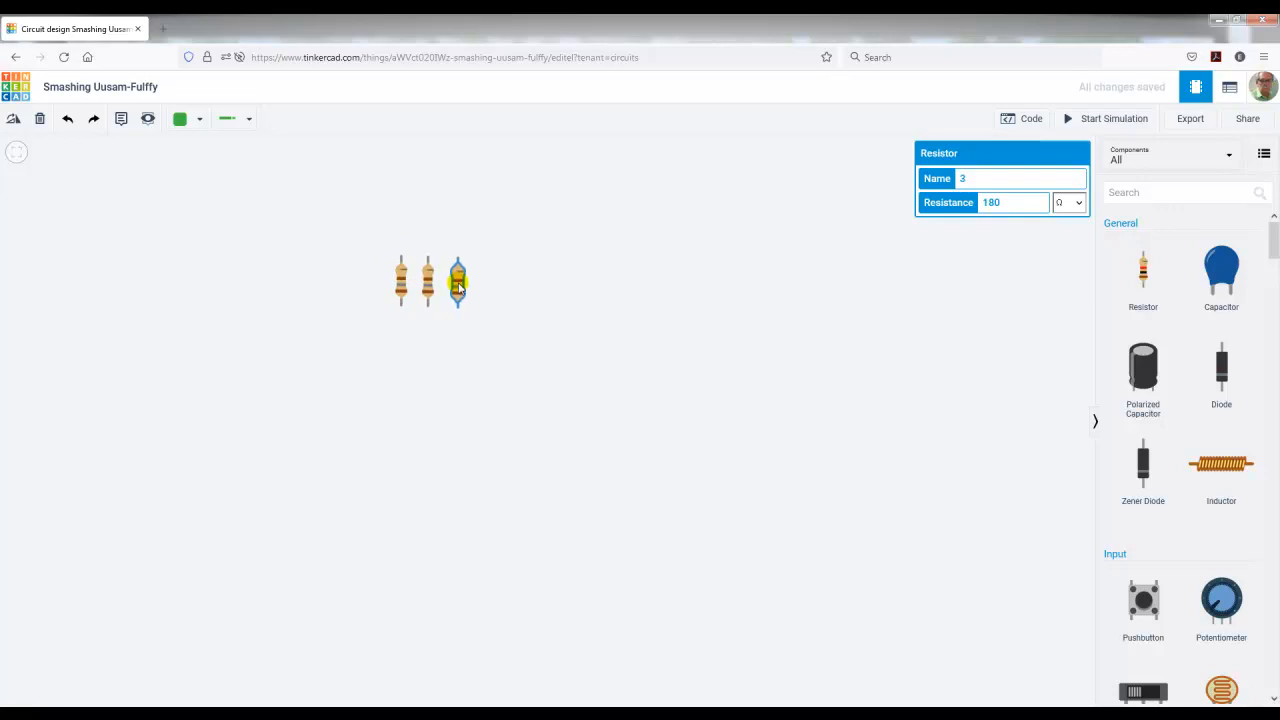
left_click(459, 285)
key("ctrl+v")
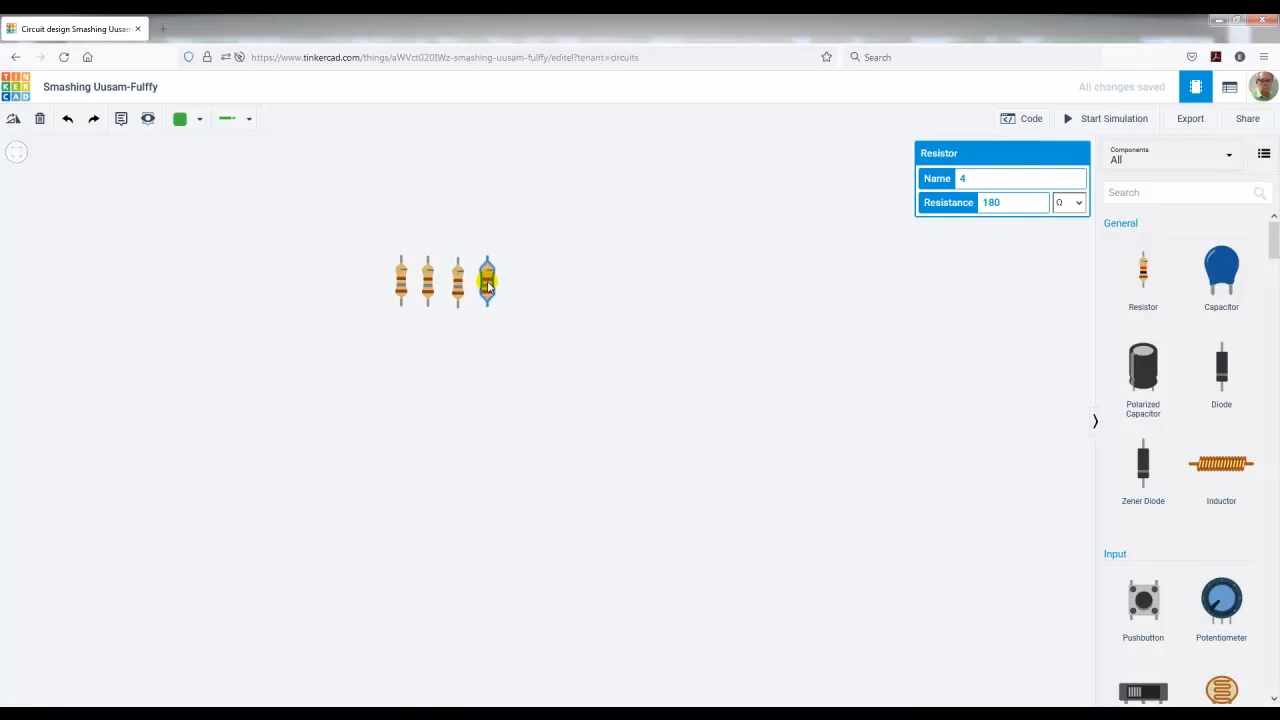
left_click(487, 285)
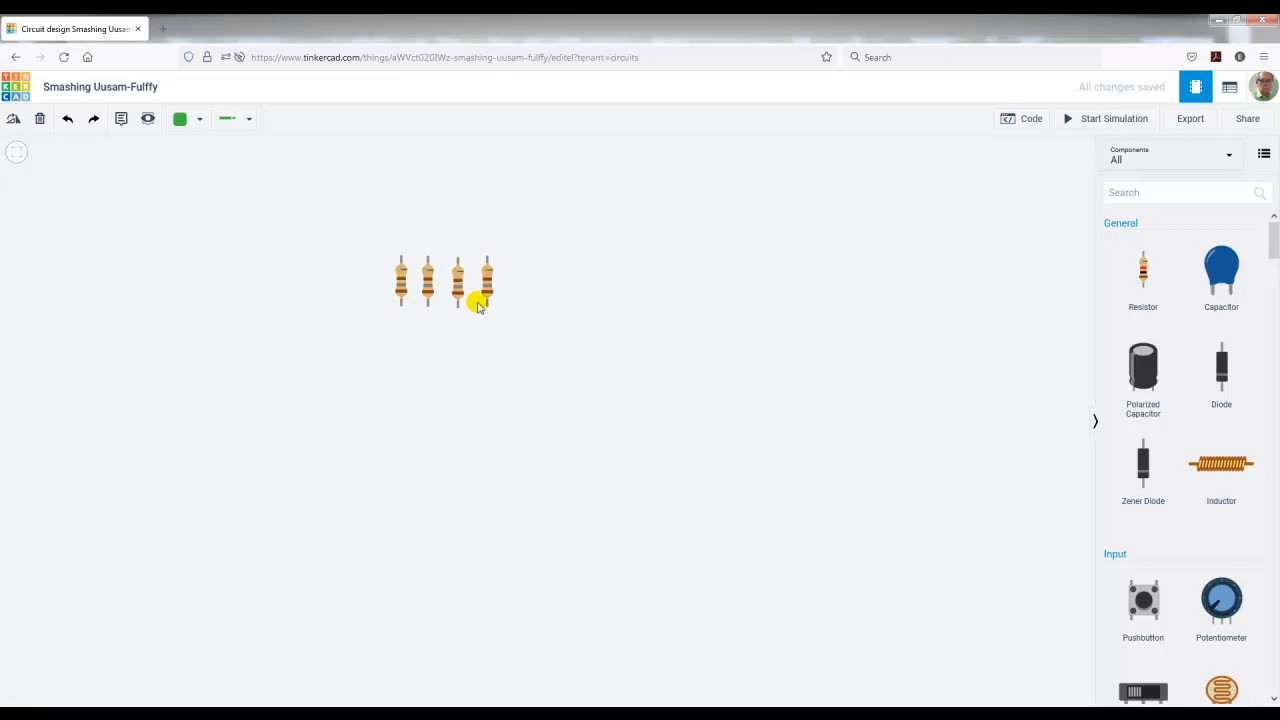
Step: Place a red LED over the first resistor and put copies of it over the second and third resistors
left_click_drag(1272, 238, 1271, 331)
left_click_drag(1143, 463, 406, 291)
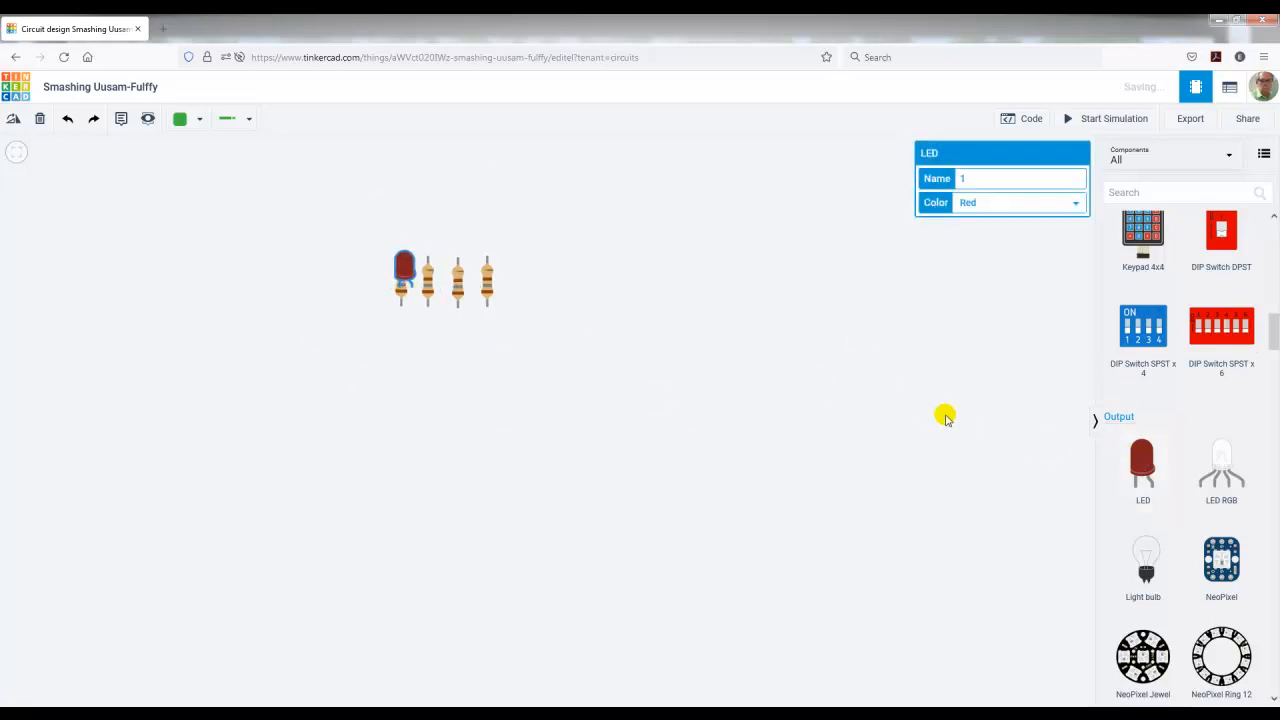
key("ctrl+v")
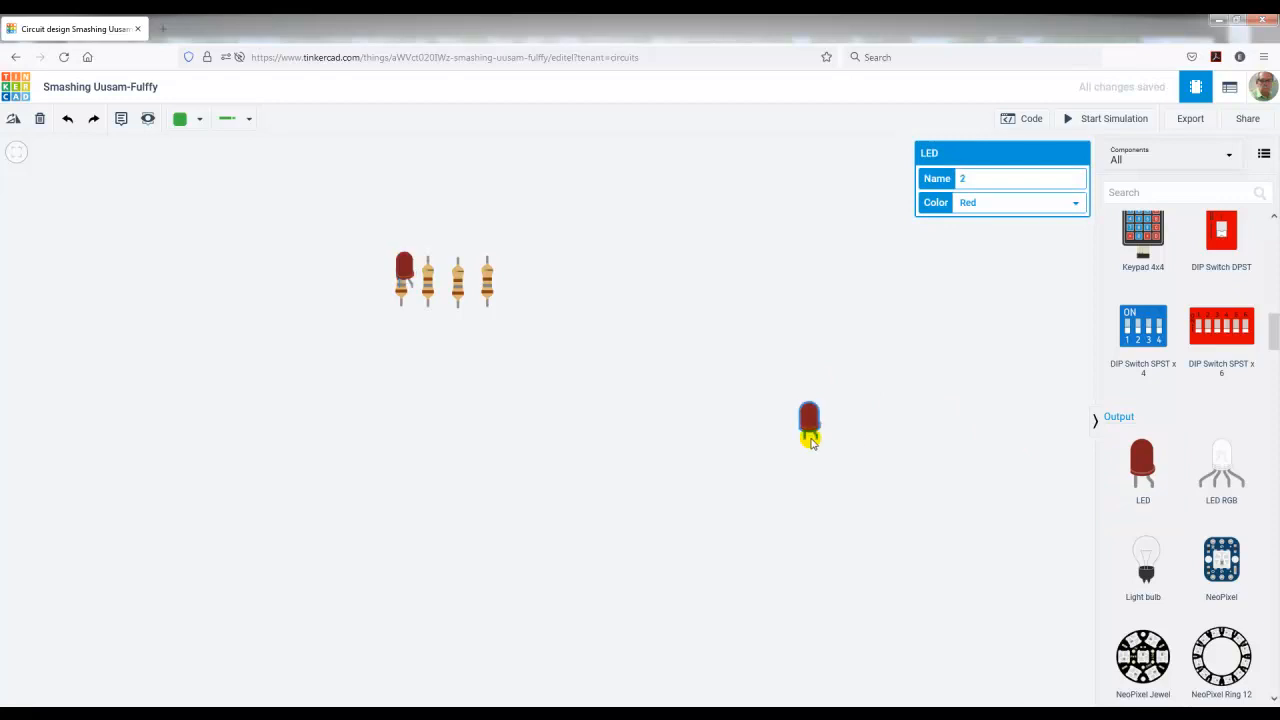
left_click_drag(806, 441, 436, 292)
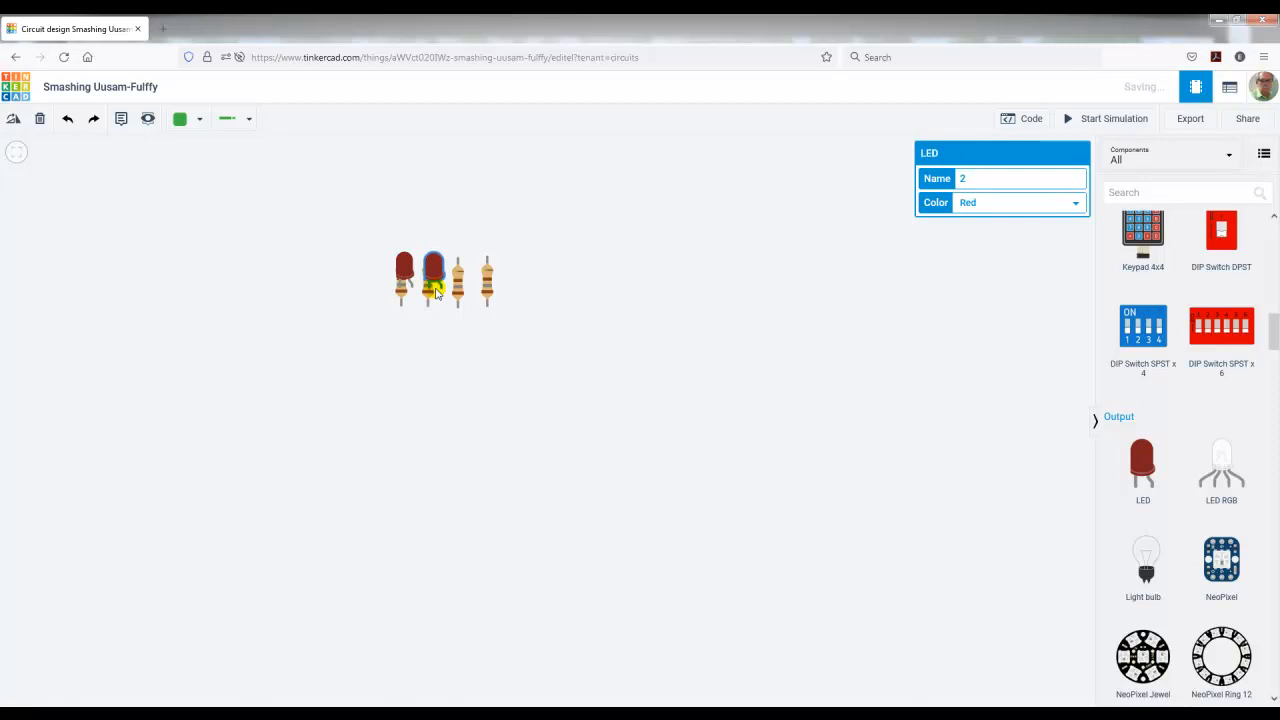
left_click_drag(436, 292, 464, 290)
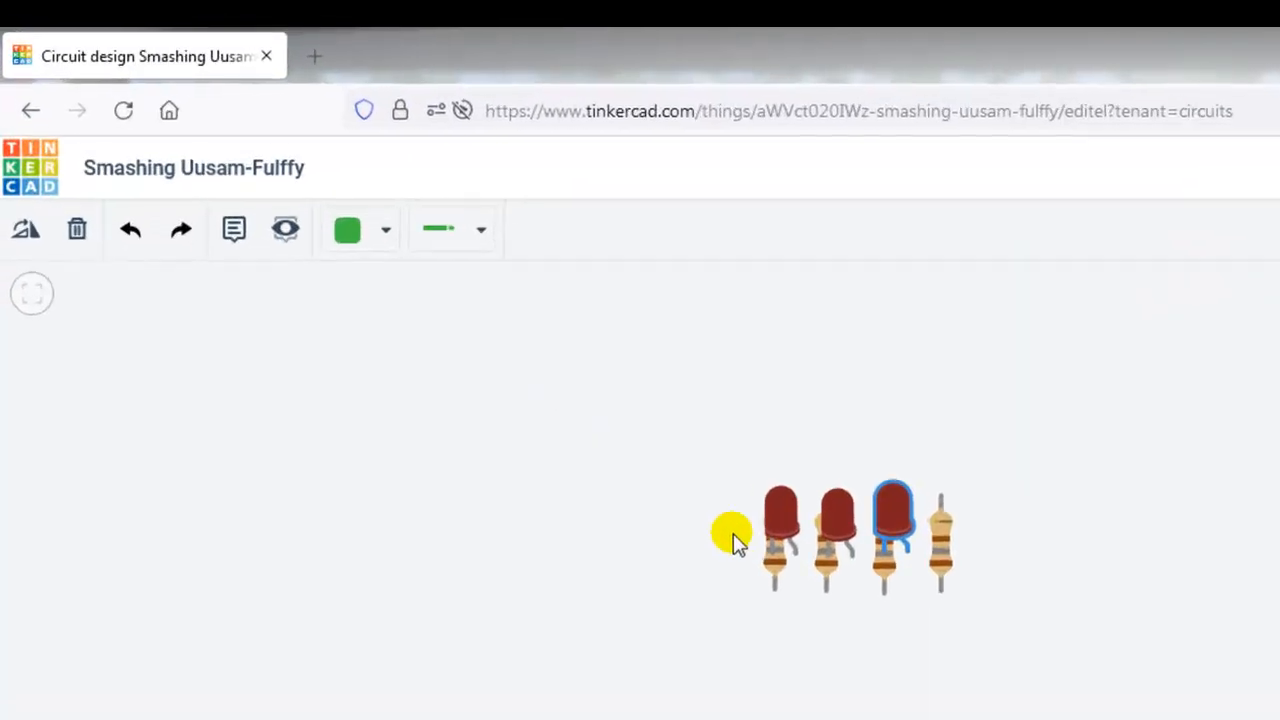
Step: Remove all the LEDs and resistors from the canvas
left_click(540, 282)
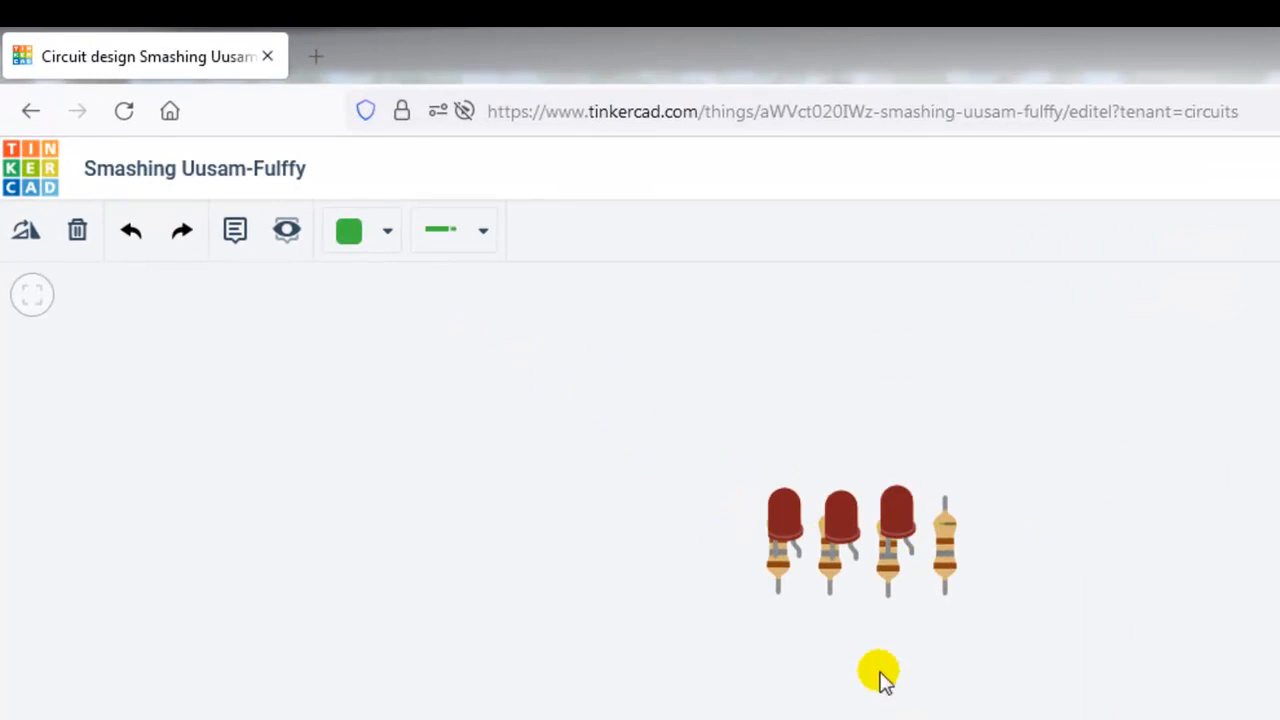
left_click(948, 567)
left_click_drag(948, 567, 838, 562)
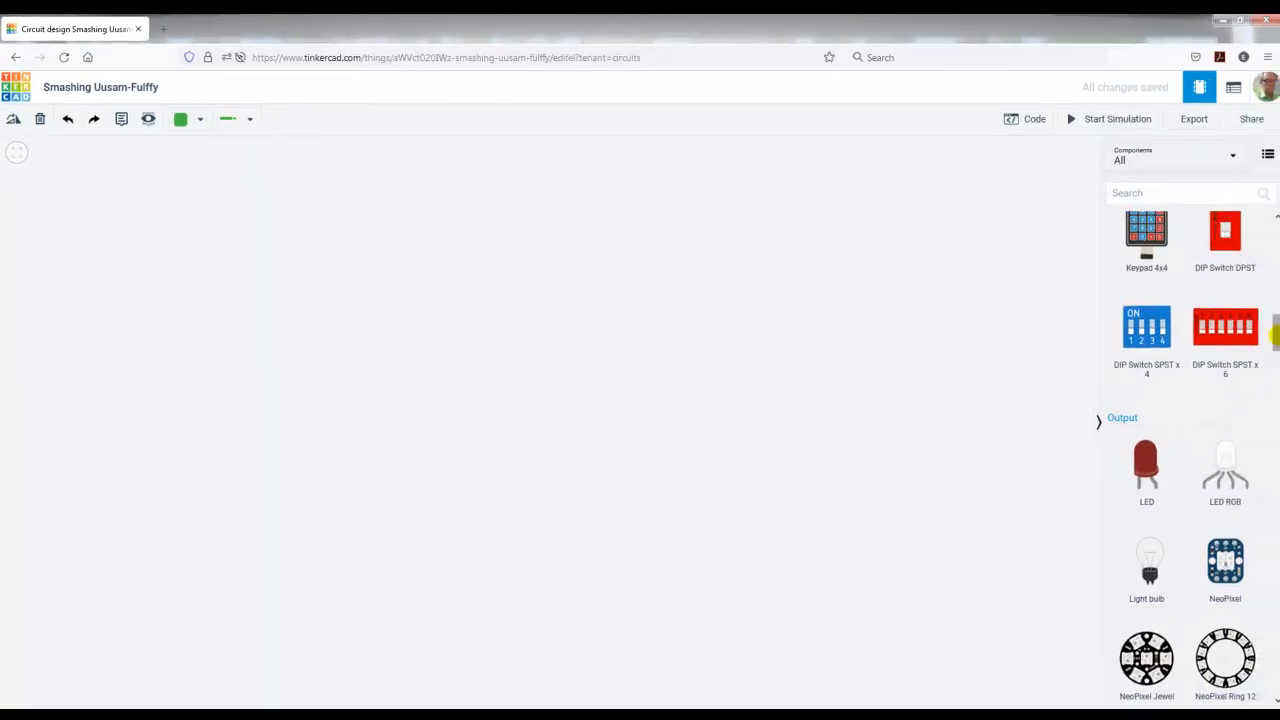
Step: Place a full-size breadboard in the middle of the empty canvas
left_click_drag(1275, 335, 1276, 478)
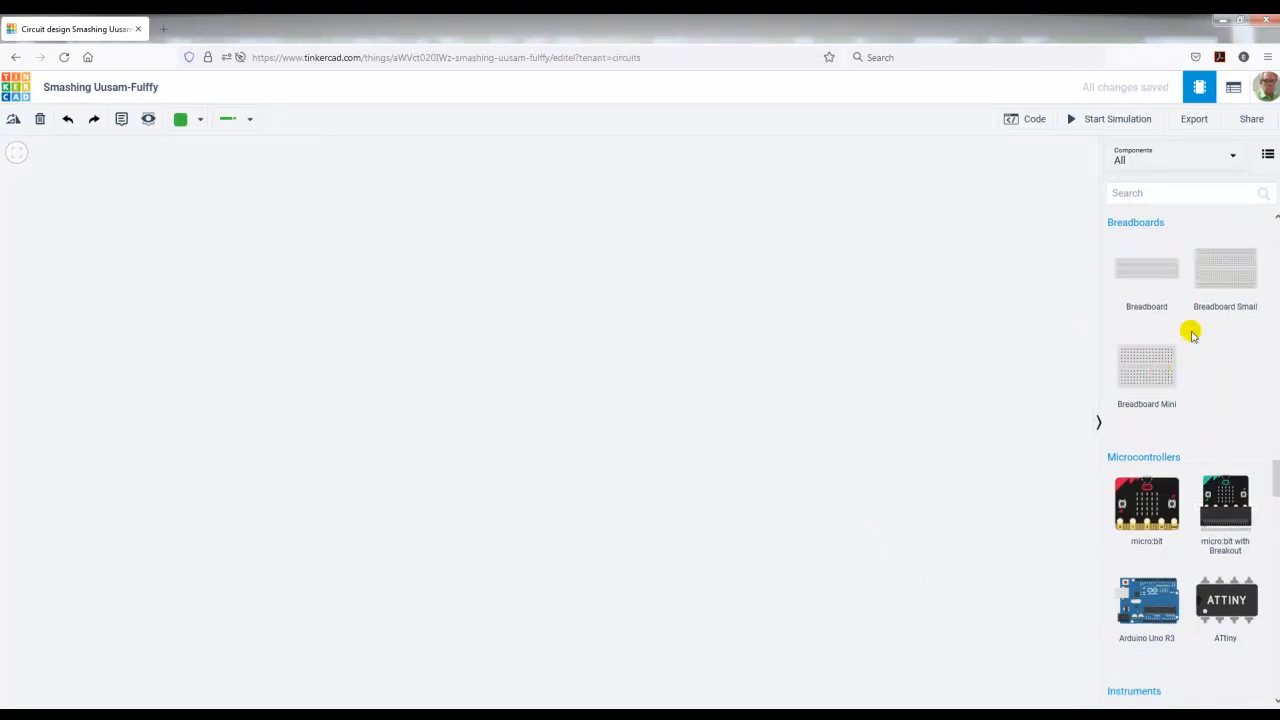
left_click(1150, 275)
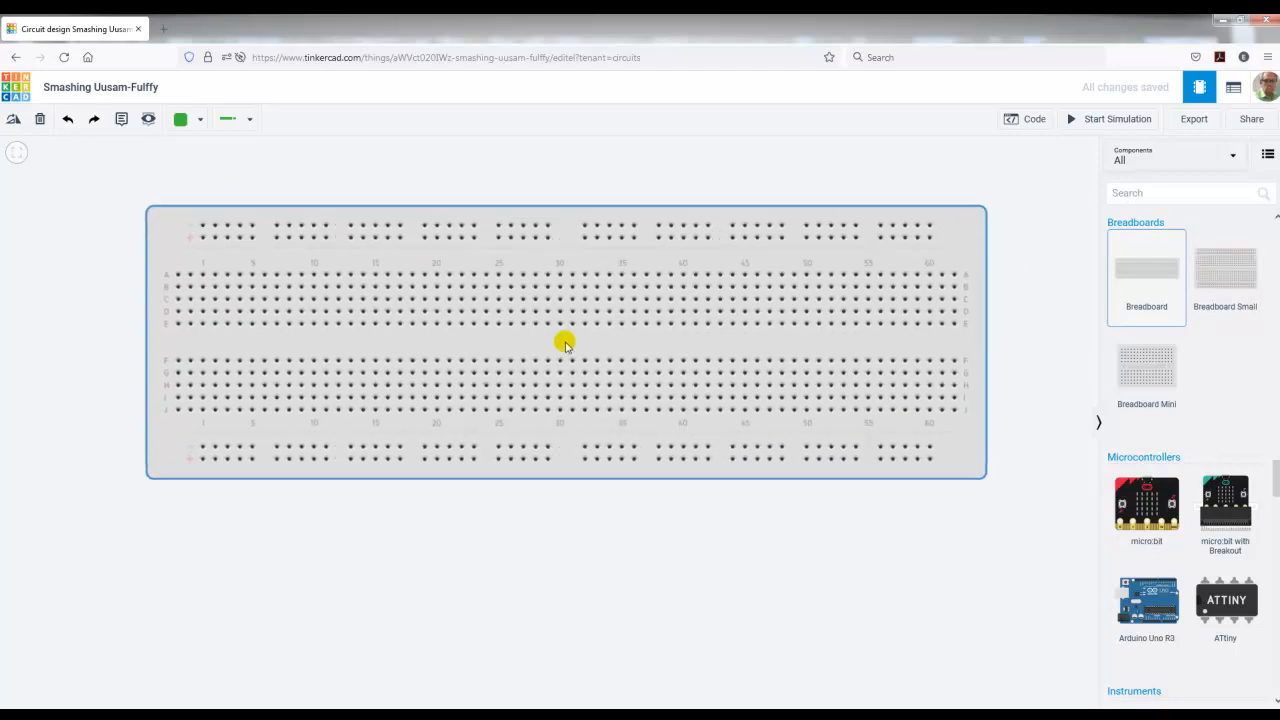
left_click(563, 339)
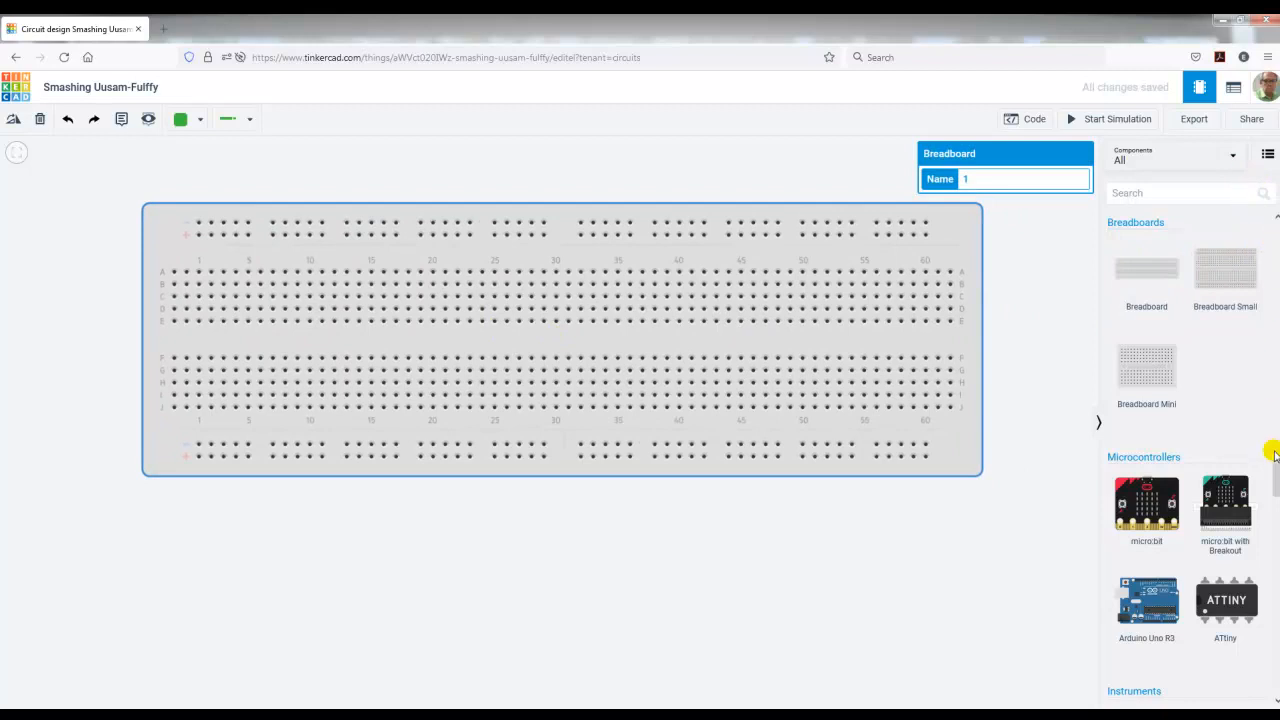
Step: Place an upright resistor in the breadboard's first column, spanning rows A to E, and set its resistance to 180 Ω
left_click_drag(1276, 487, 1276, 238)
left_click_drag(1149, 275, 174, 292)
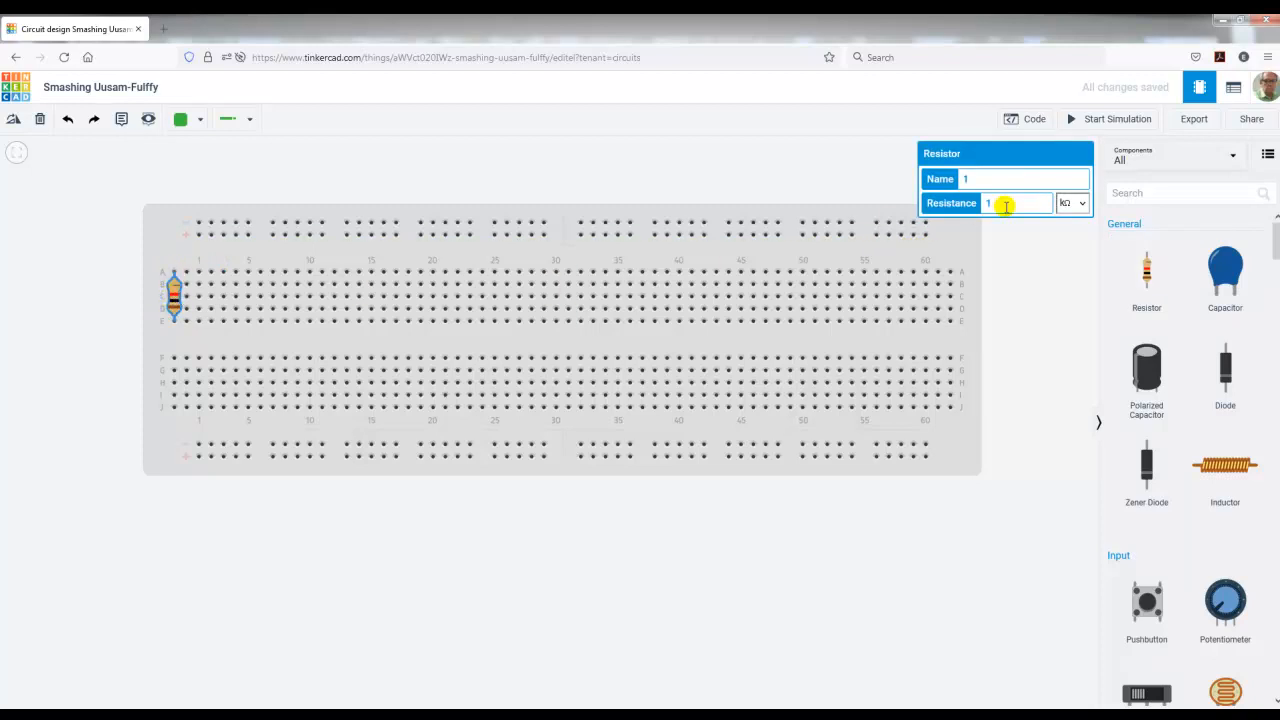
left_click(1081, 204)
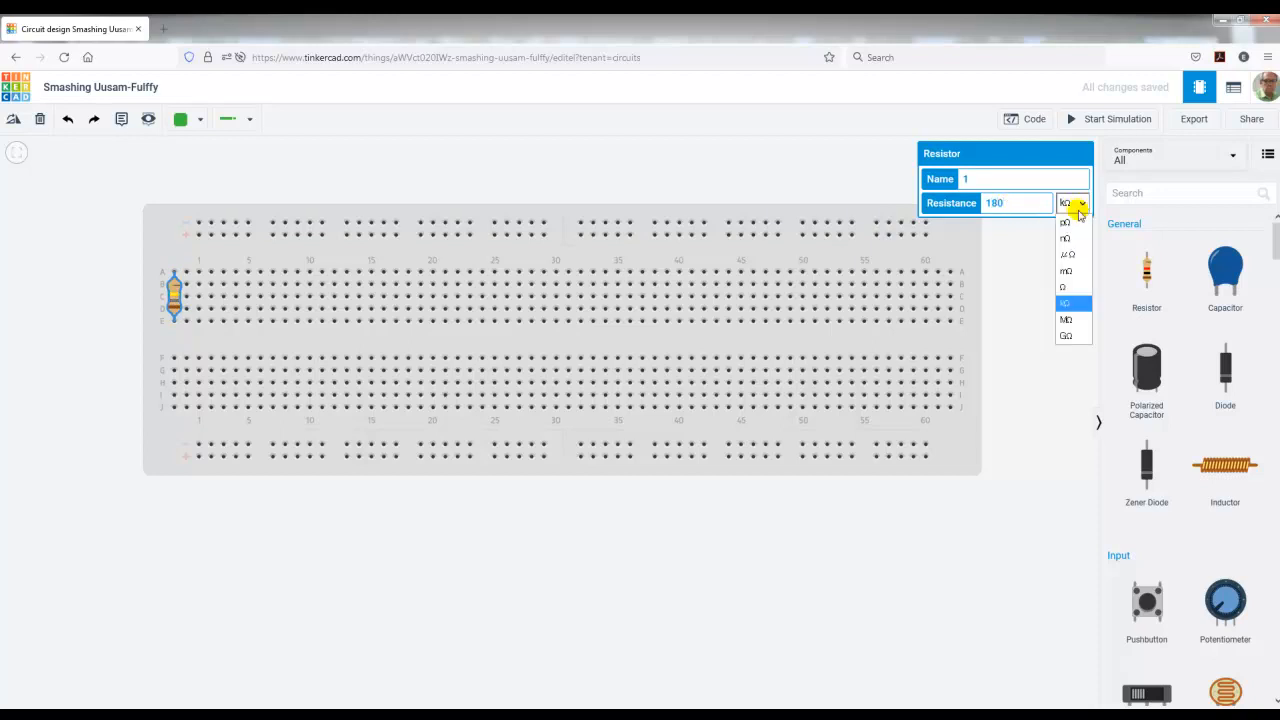
left_click(1064, 287)
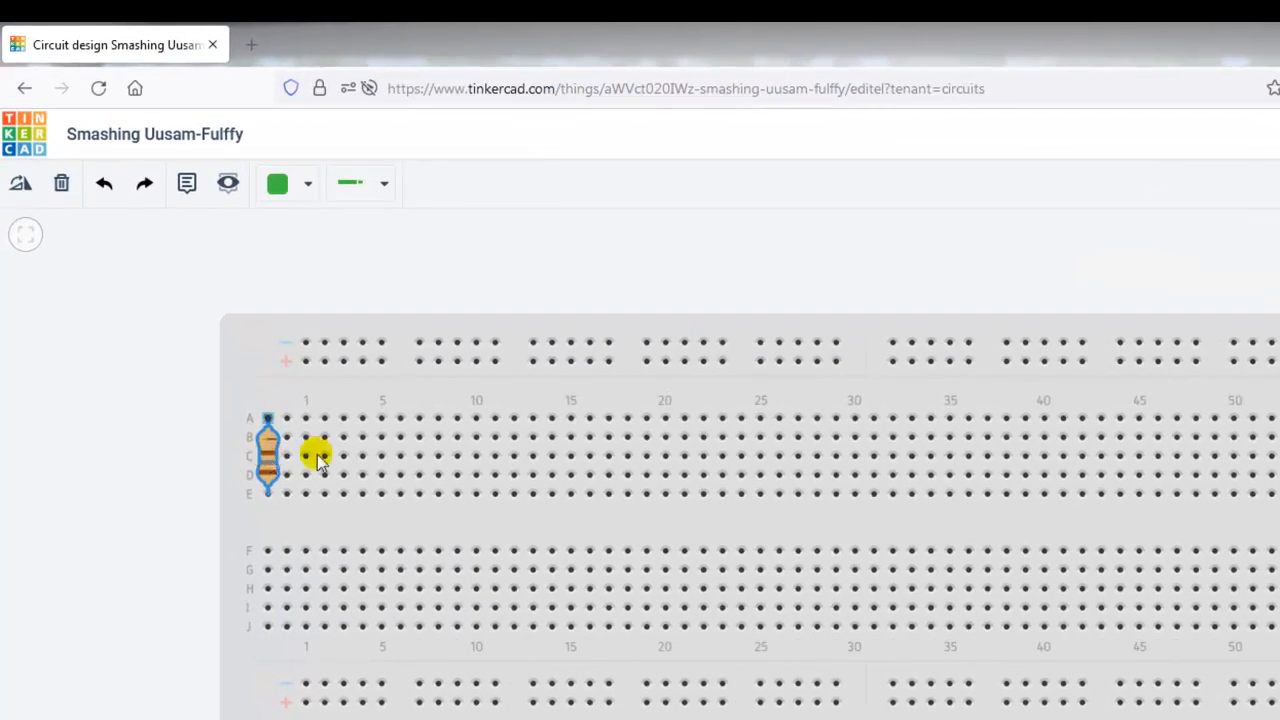
Step: Paste copies of the resistor at breadboard columns 3 and 7 in rows A to E, and discard the extra copy
left_click_drag(310, 454, 345, 465)
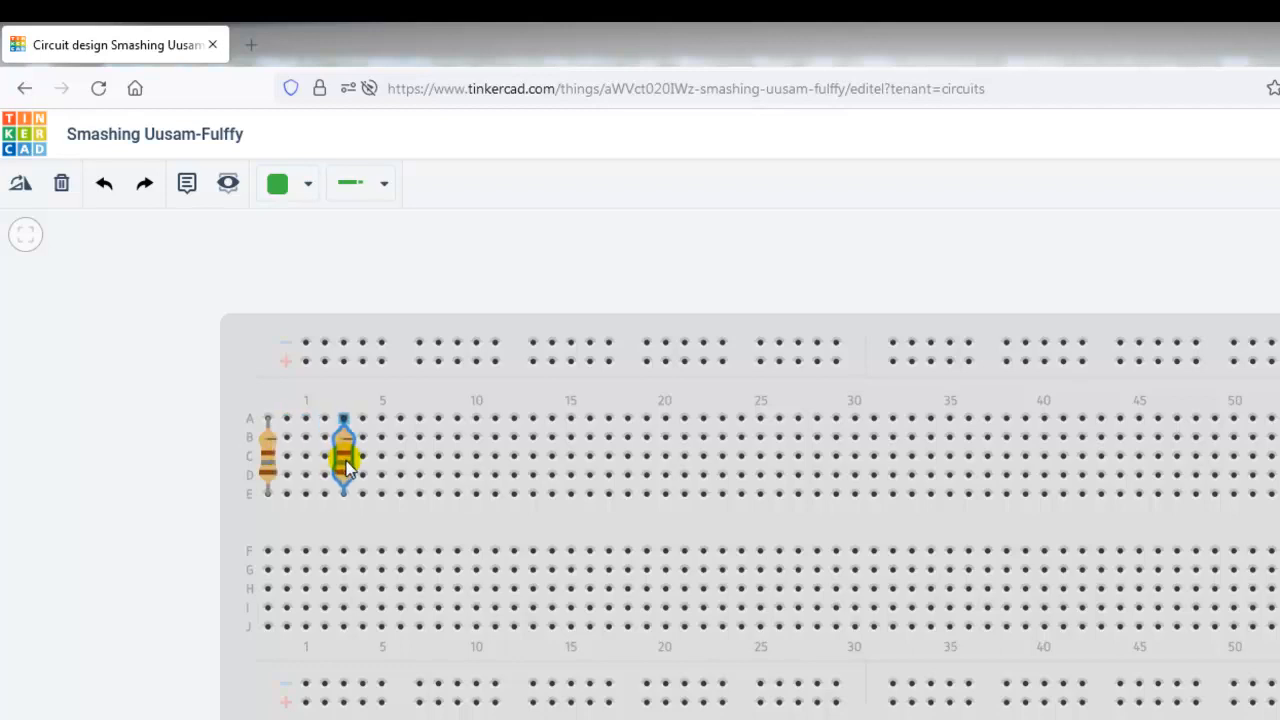
key("ctrl+v")
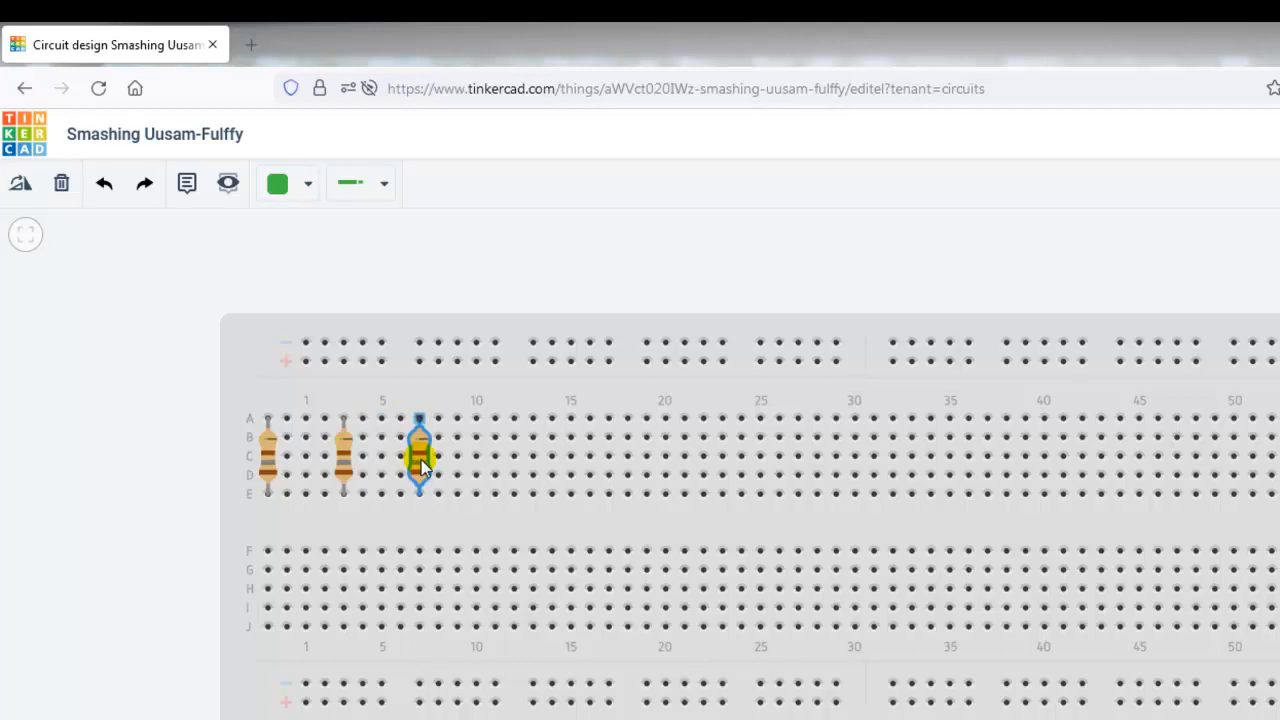
key("ctrl+v")
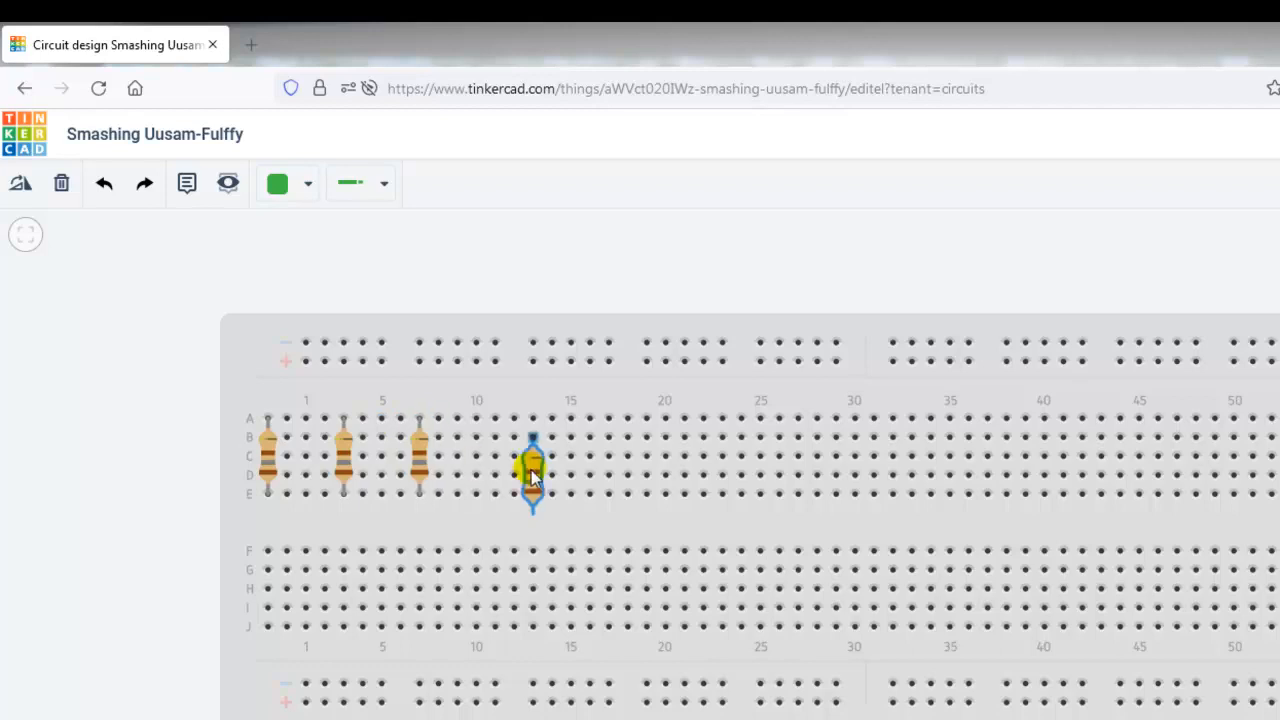
key("Delete")
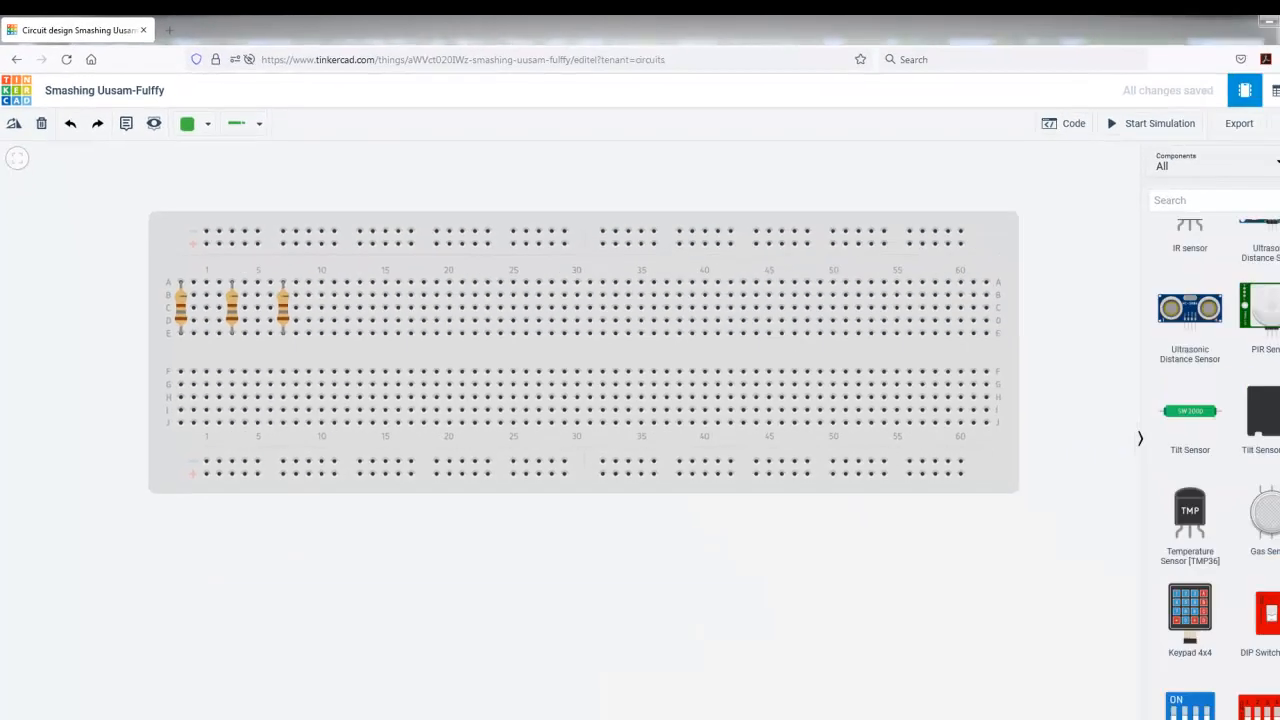
Step: Place a red LED over the first resistor and matching copies over the resistors at columns 3 and 7
scroll(1216, 370, "down", 5)
left_click_drag(1156, 380, 189, 313)
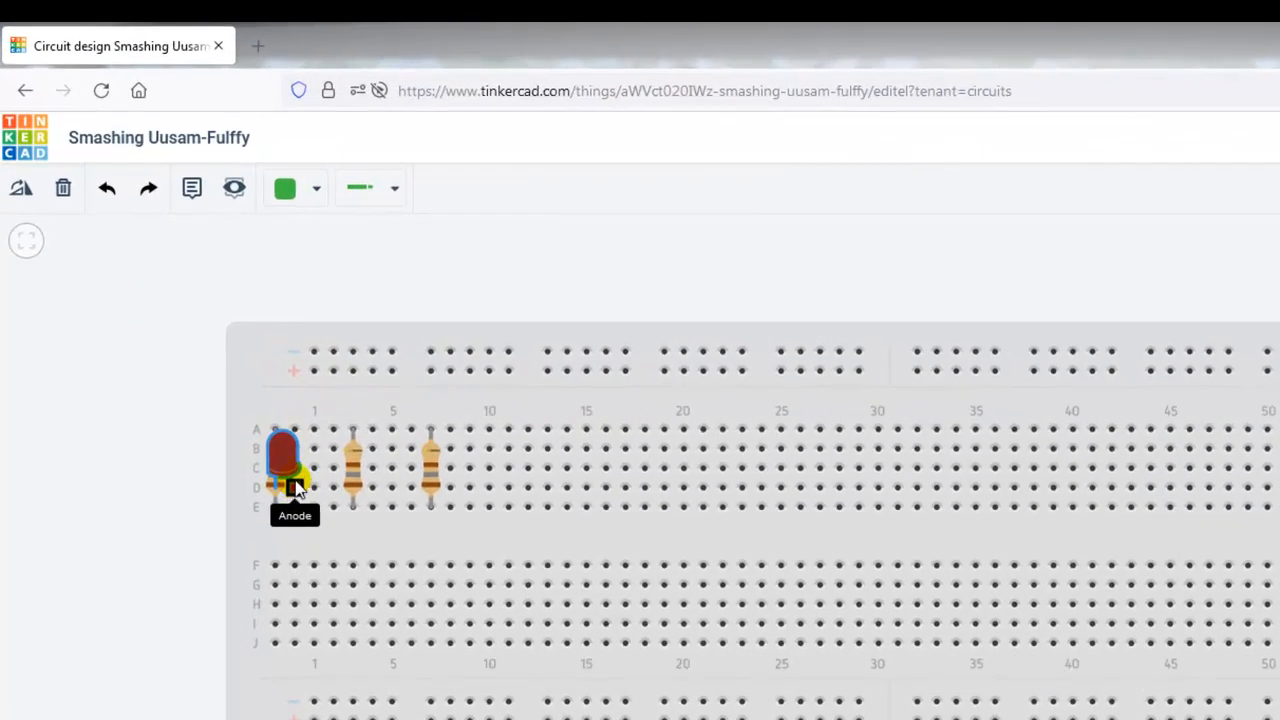
mouse_move(296, 488)
left_mouse_down()
mouse_move(296, 468)
mouse_move(295, 487)
left_mouse_up()
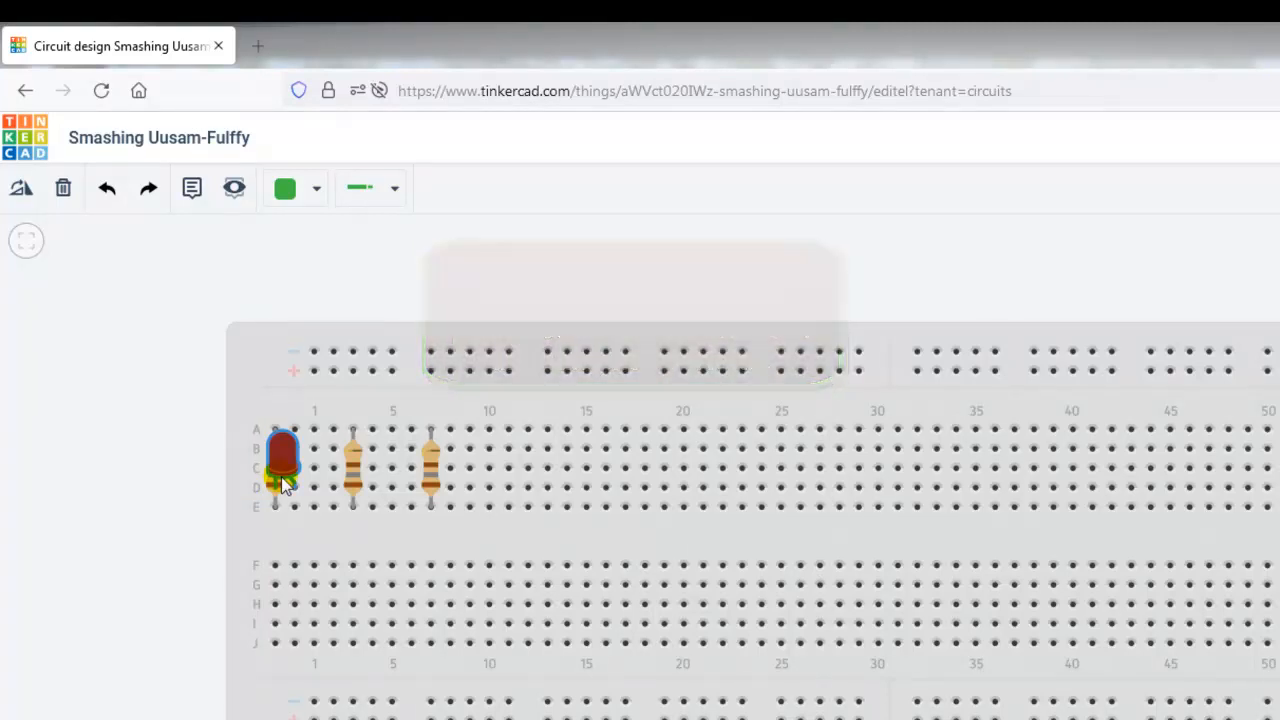
key("ctrl+v")
left_click_drag(282, 465, 443, 480)
left_click(469, 522)
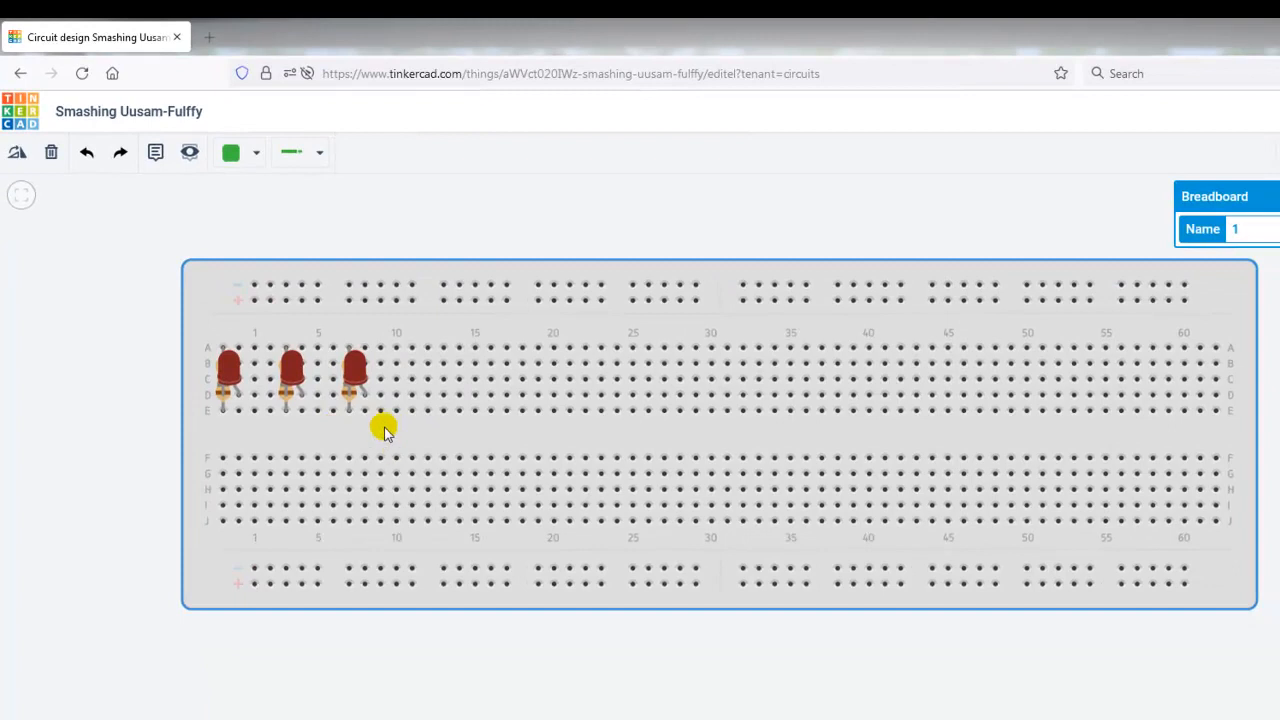
Step: Move the populated breadboard toward the canvas centre and delete only the breadboard, keeping the LEDs and resistors
left_click_drag(390, 430, 669, 443)
left_click(690, 472)
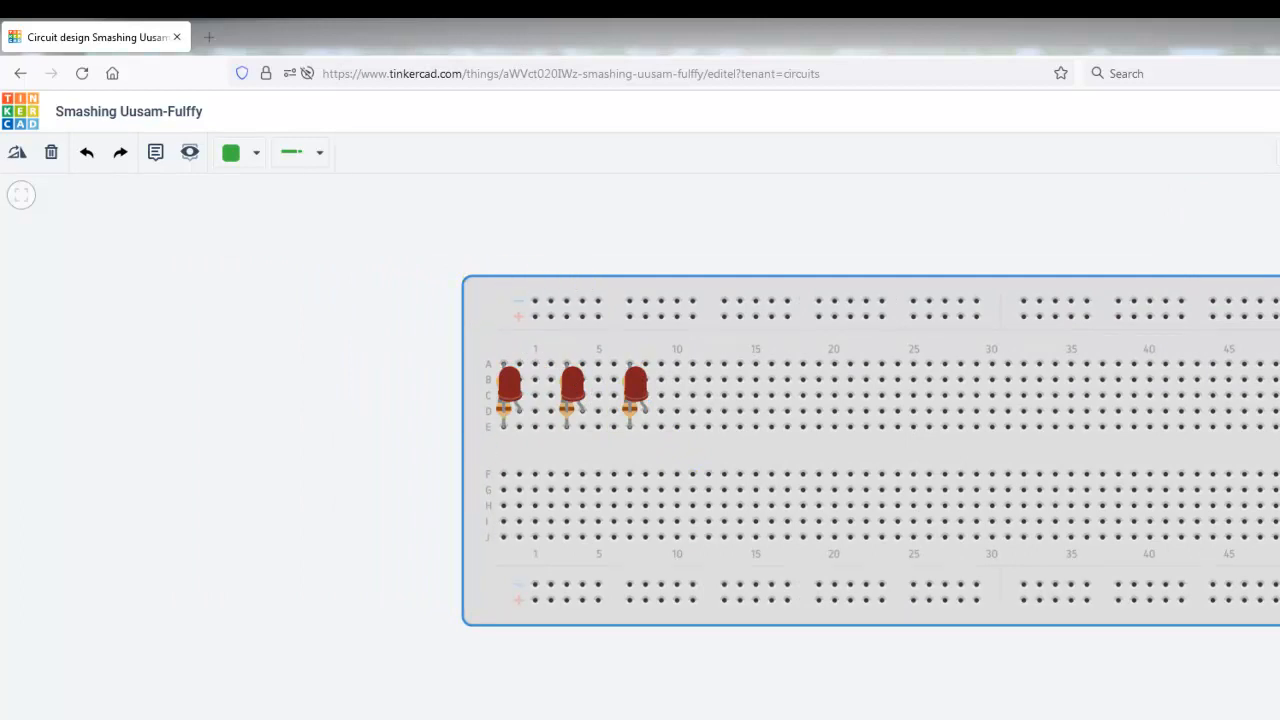
key("Delete")
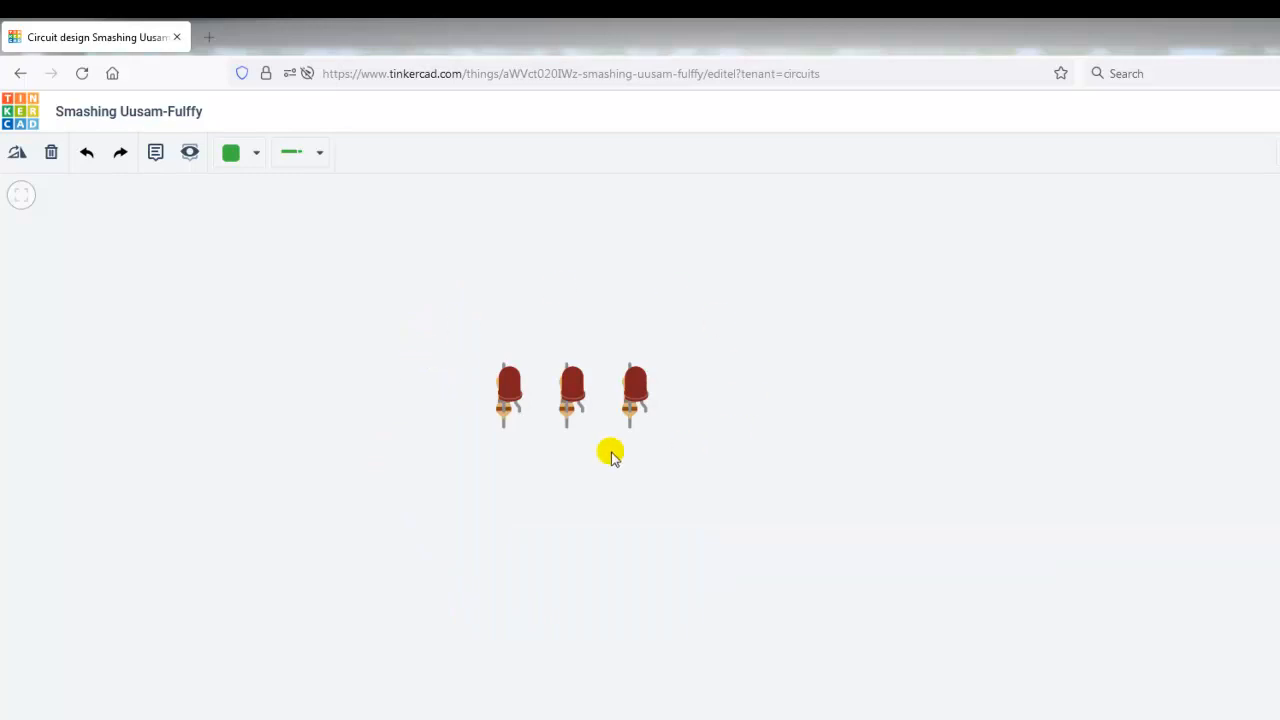
Step: Wire the cathode of each of the three LEDs to Terminal 1 of the resistor beneath it
scroll(483, 455, "up", 1)
scroll(469, 434, "up", 3)
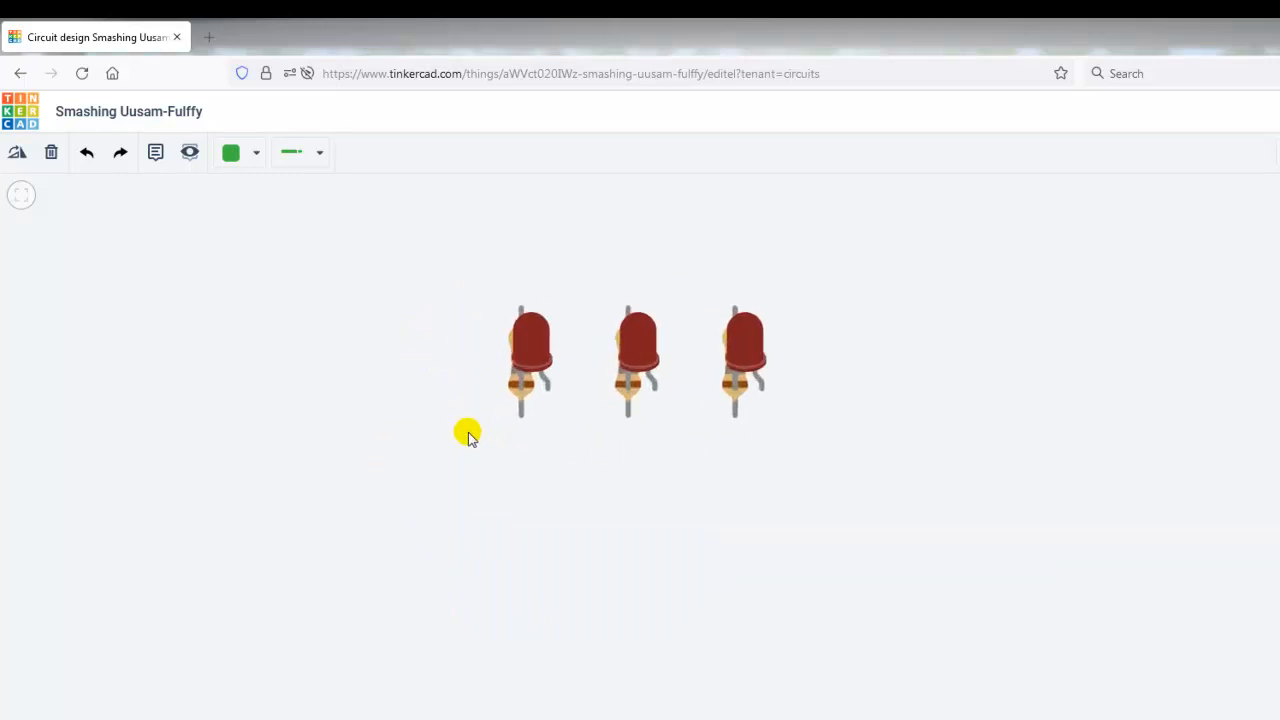
left_click(527, 384)
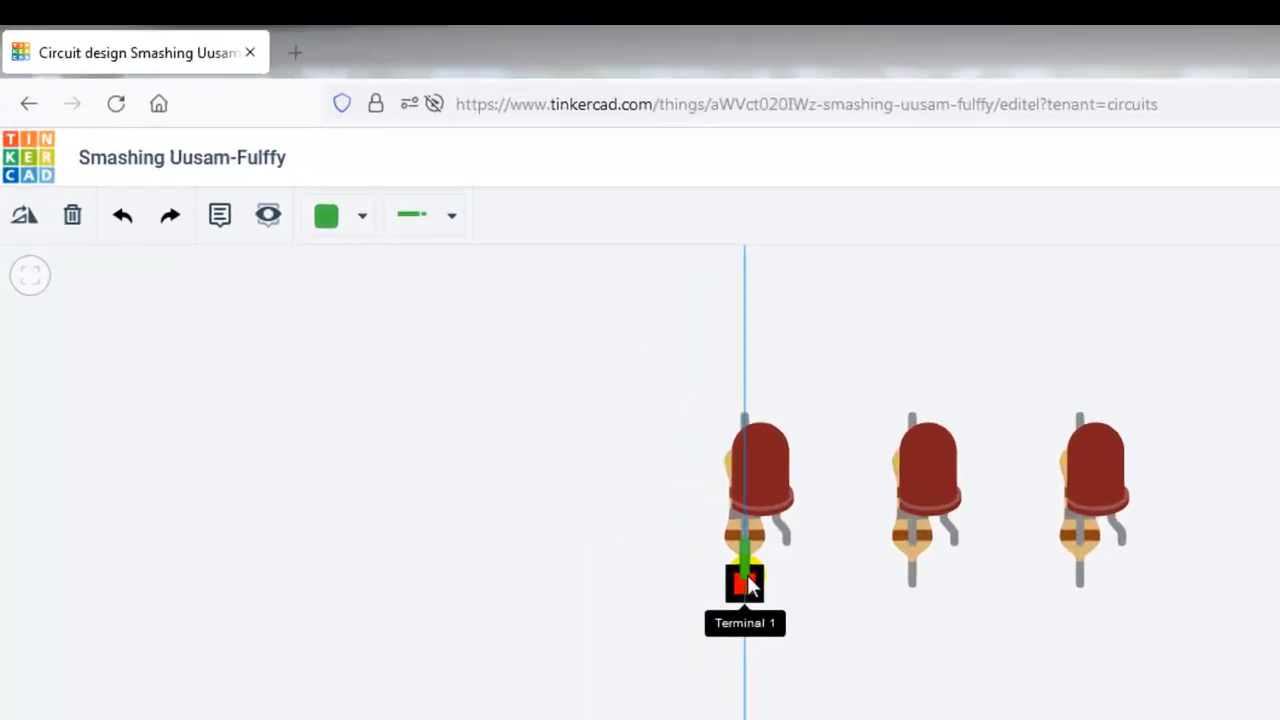
left_click(745, 582)
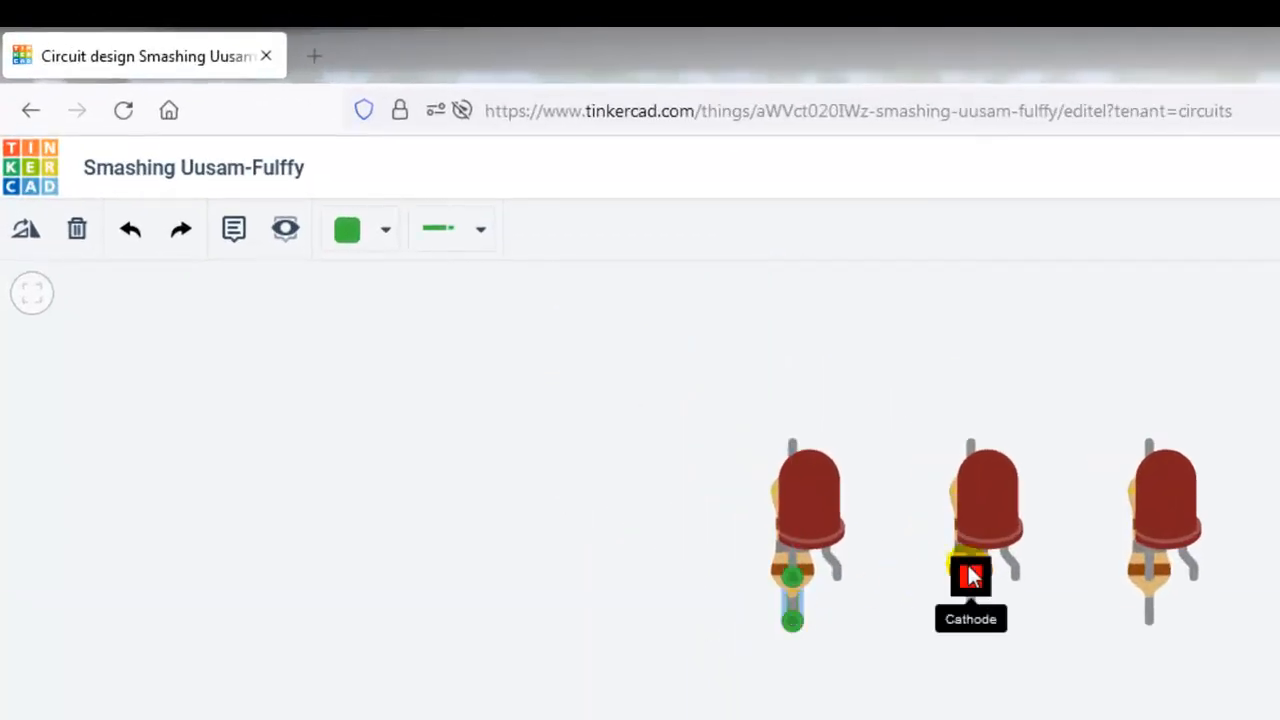
left_click(911, 540)
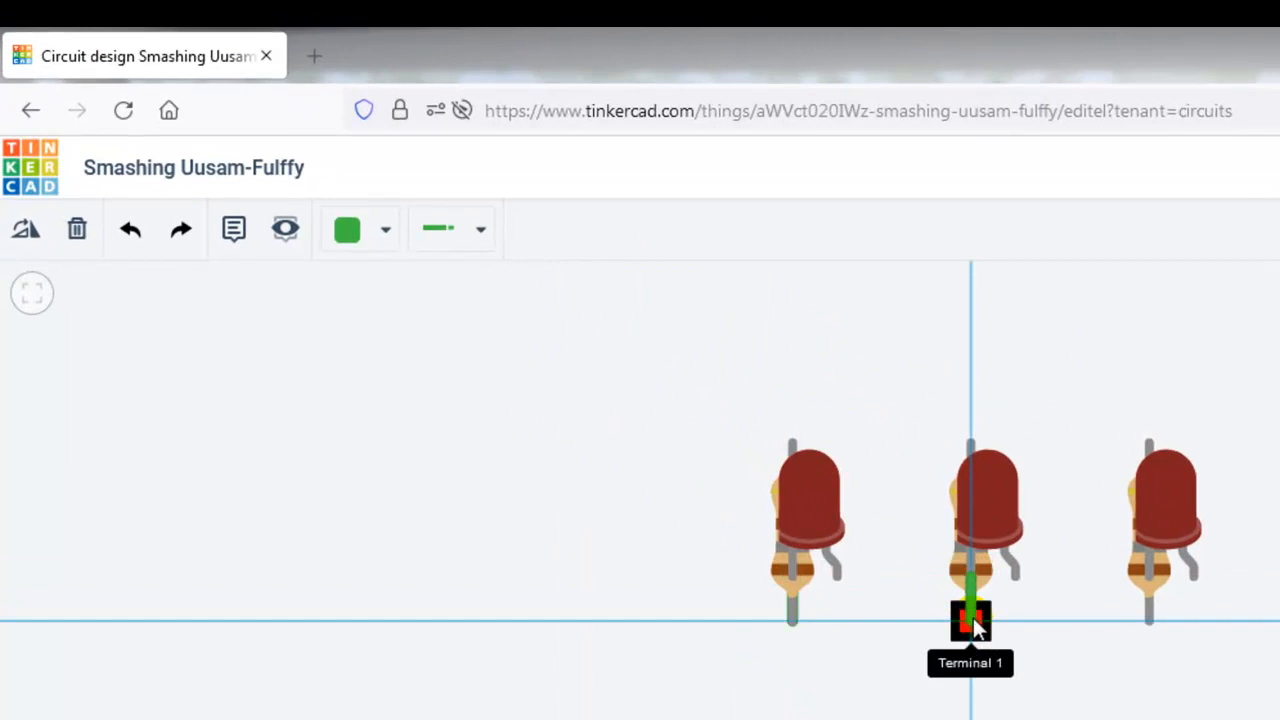
left_click(970, 618)
left_click(1147, 578)
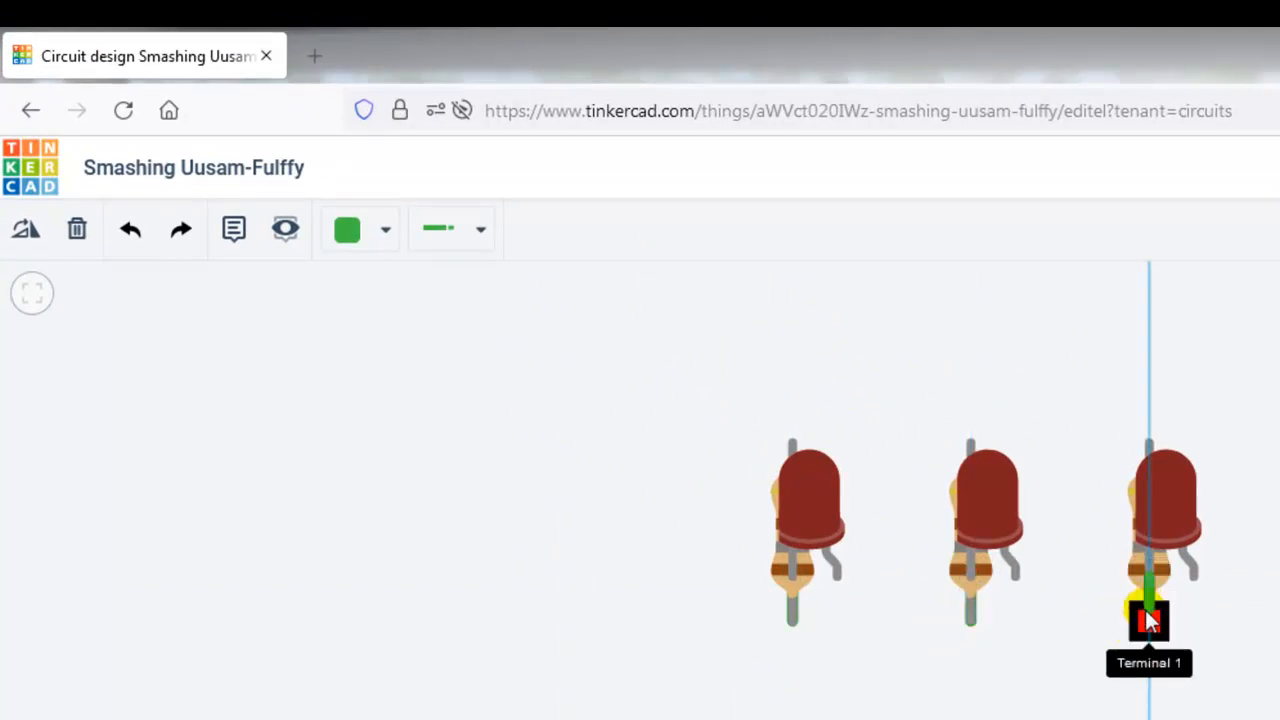
left_click(1150, 621)
left_click(1220, 685)
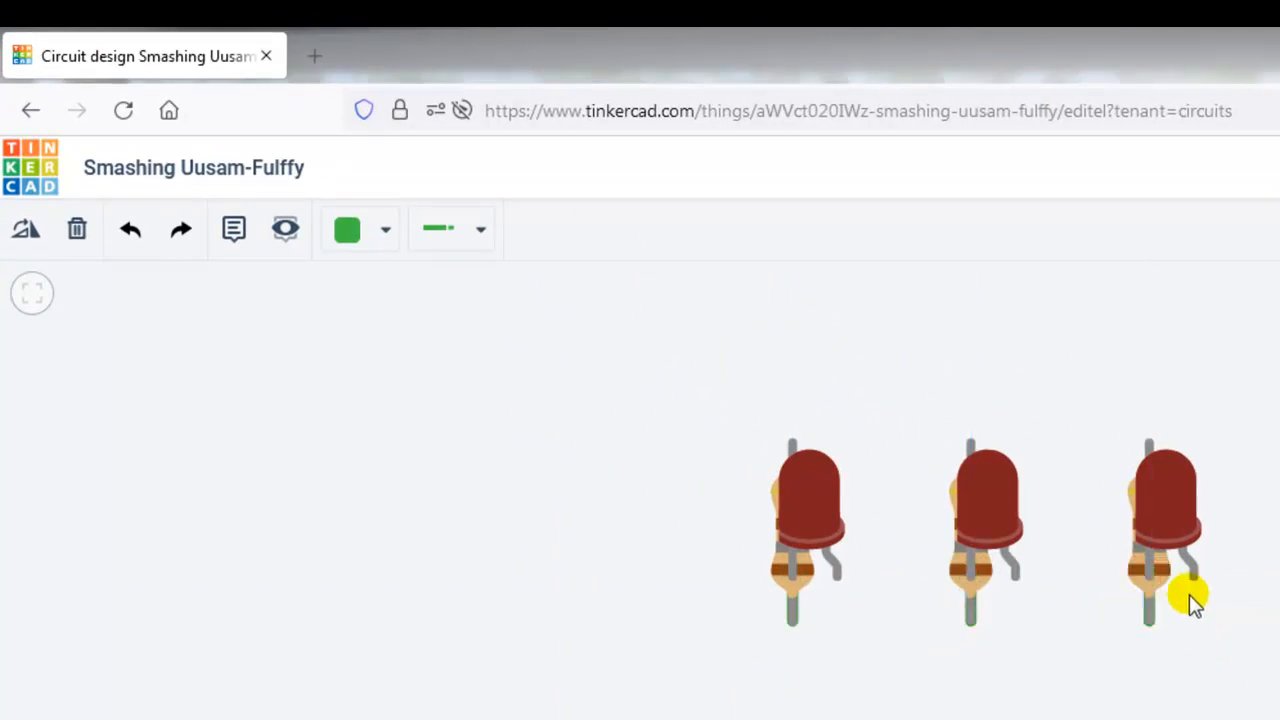
Step: Wire the anodes of the three LEDs together in one straight horizontal green line
left_click(1189, 583)
left_click(1018, 578)
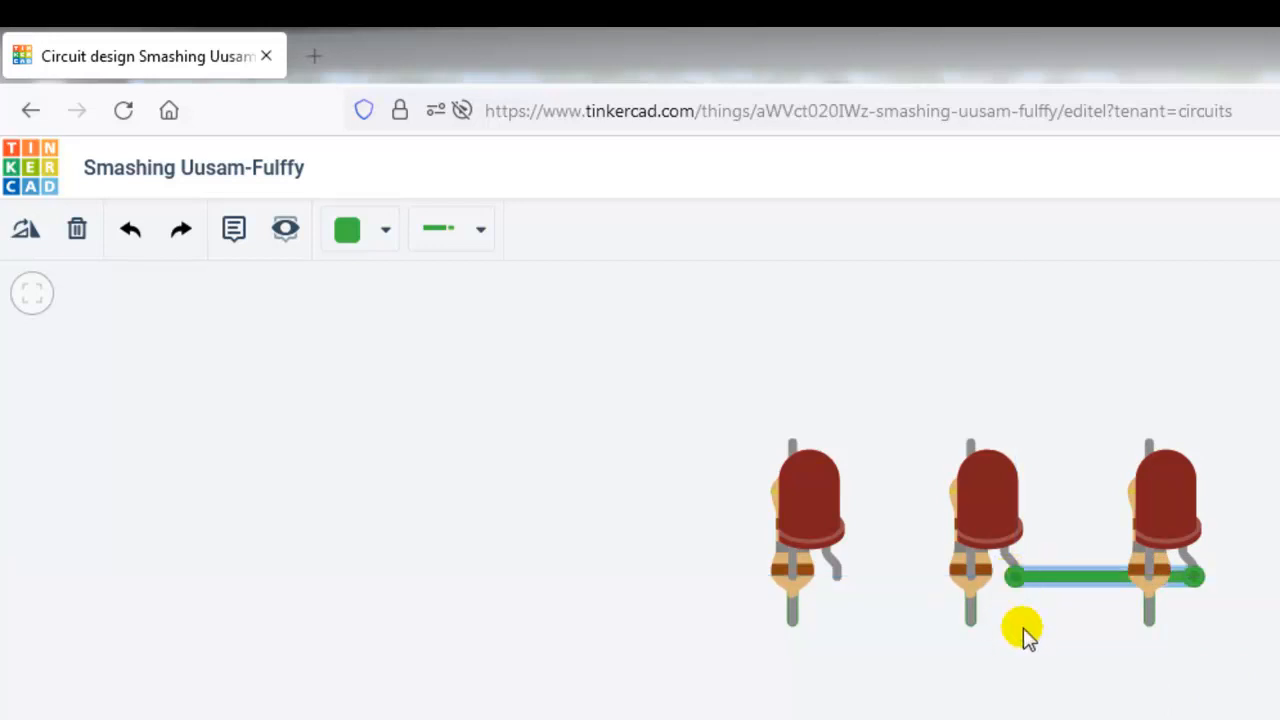
left_click(1023, 628)
left_click_drag(1018, 581, 837, 580)
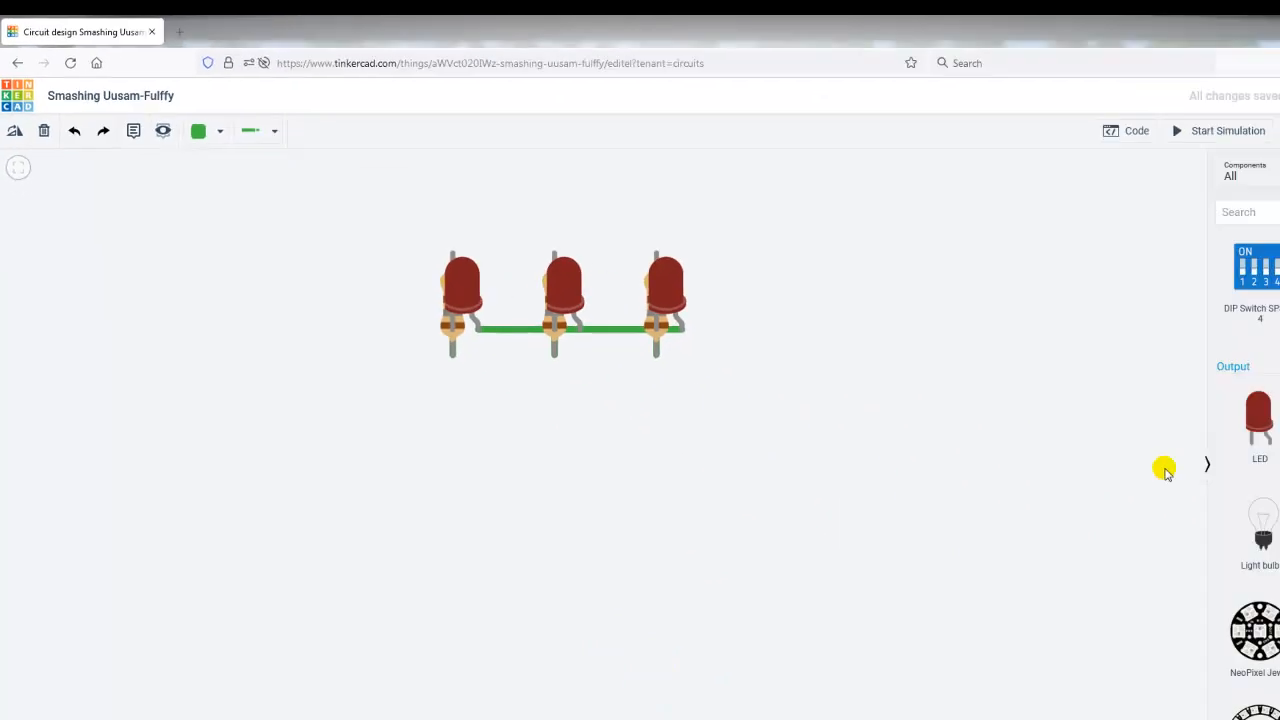
Step: Add a Breadboard Mini below the LED row, with row J holes 1, 5 and 9 aligned under the resistors' lower leads
left_click_drag(1275, 337, 1275, 470)
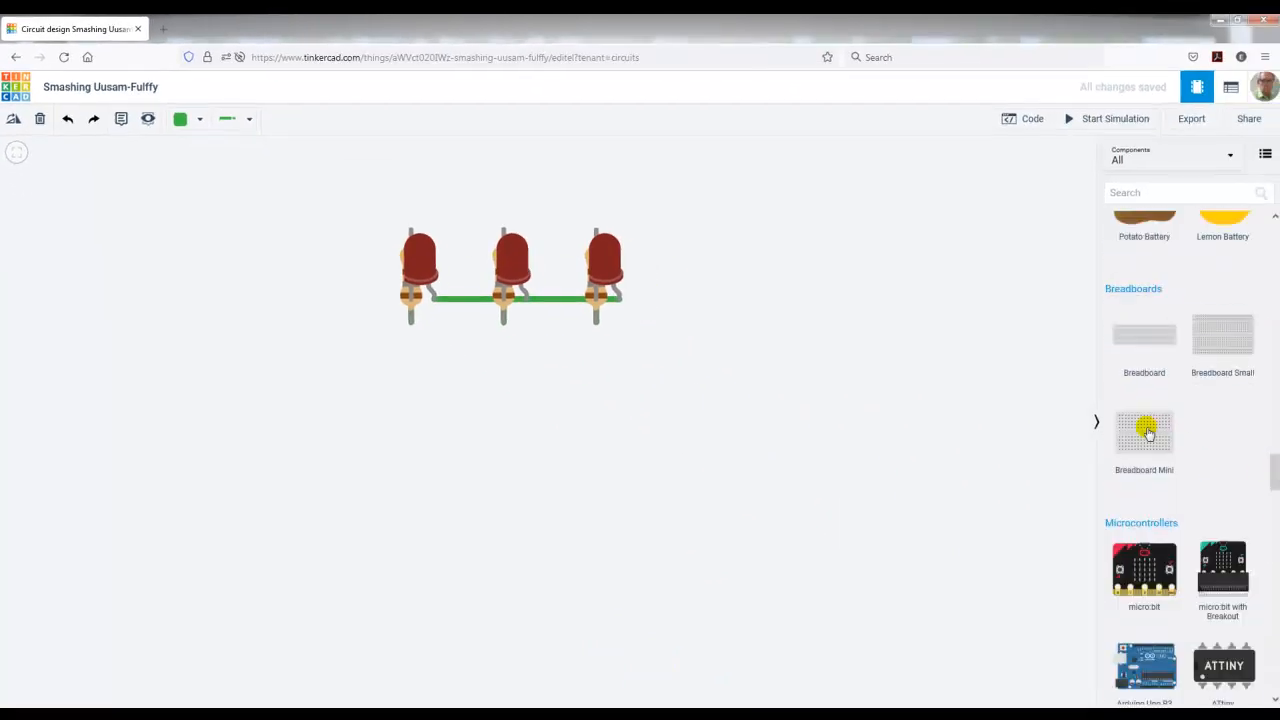
left_click_drag(1160, 443, 617, 452)
key("Left")
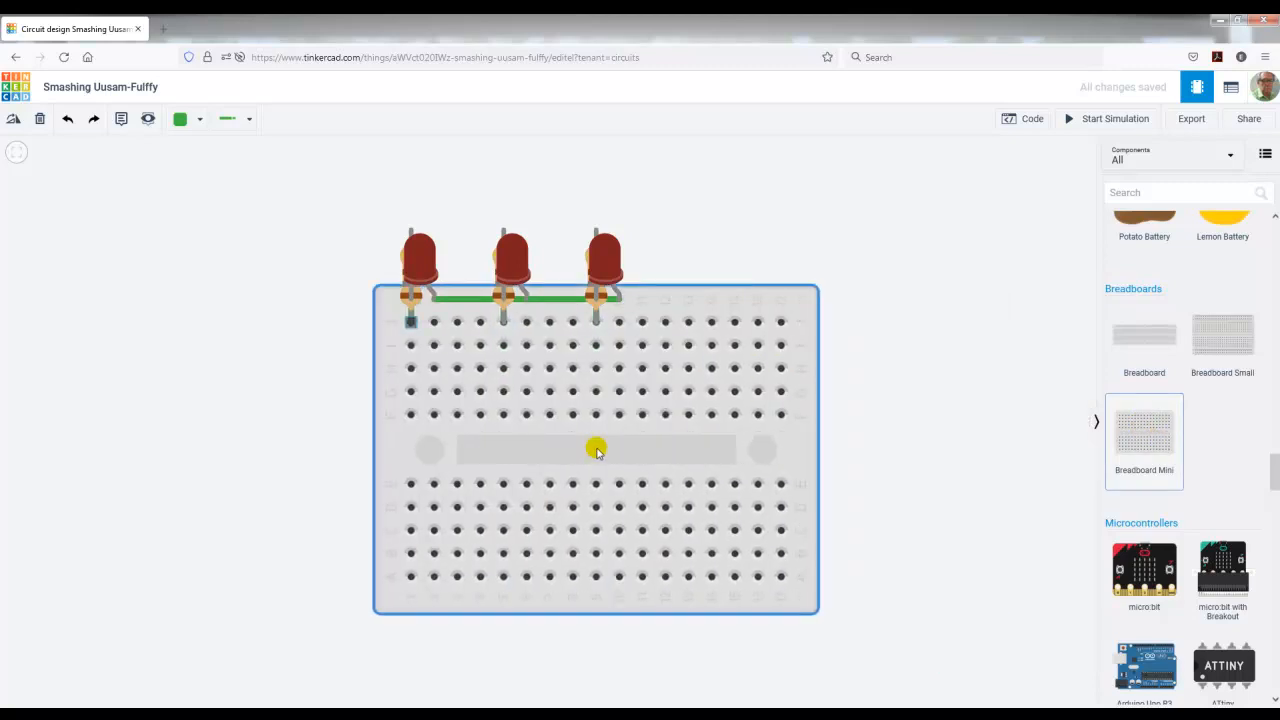
left_click(596, 451)
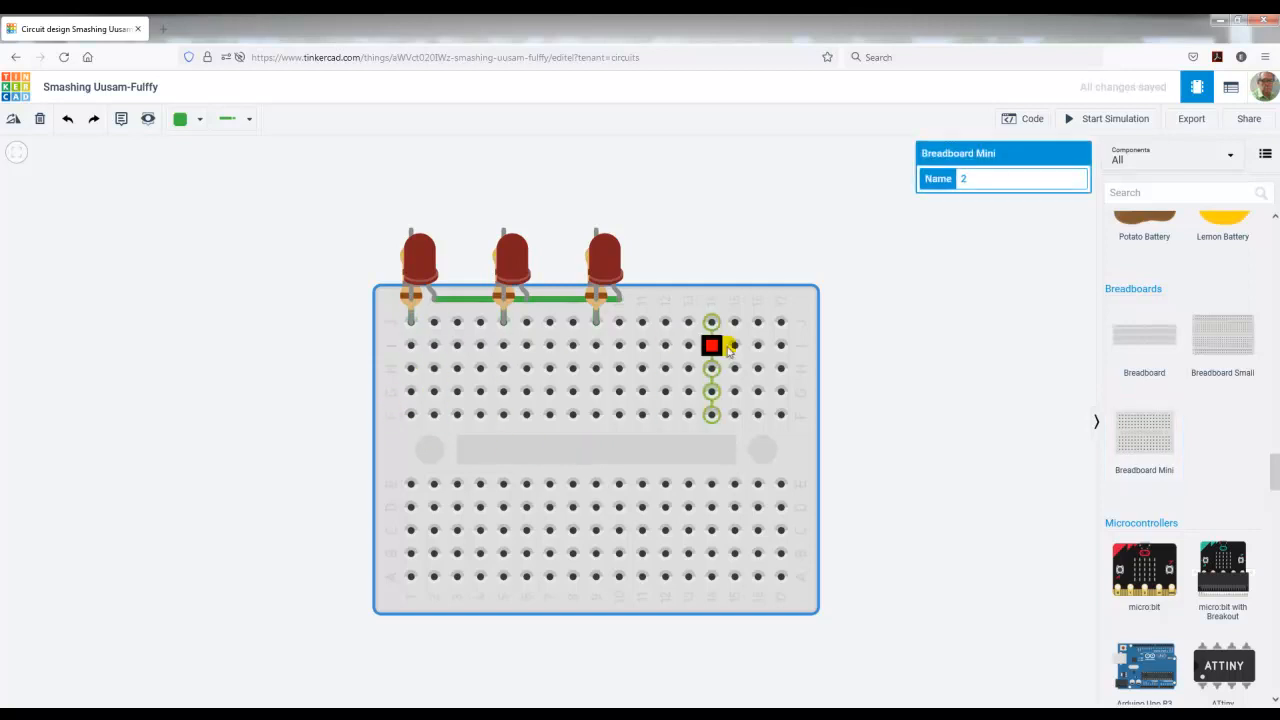
left_click(260, 250)
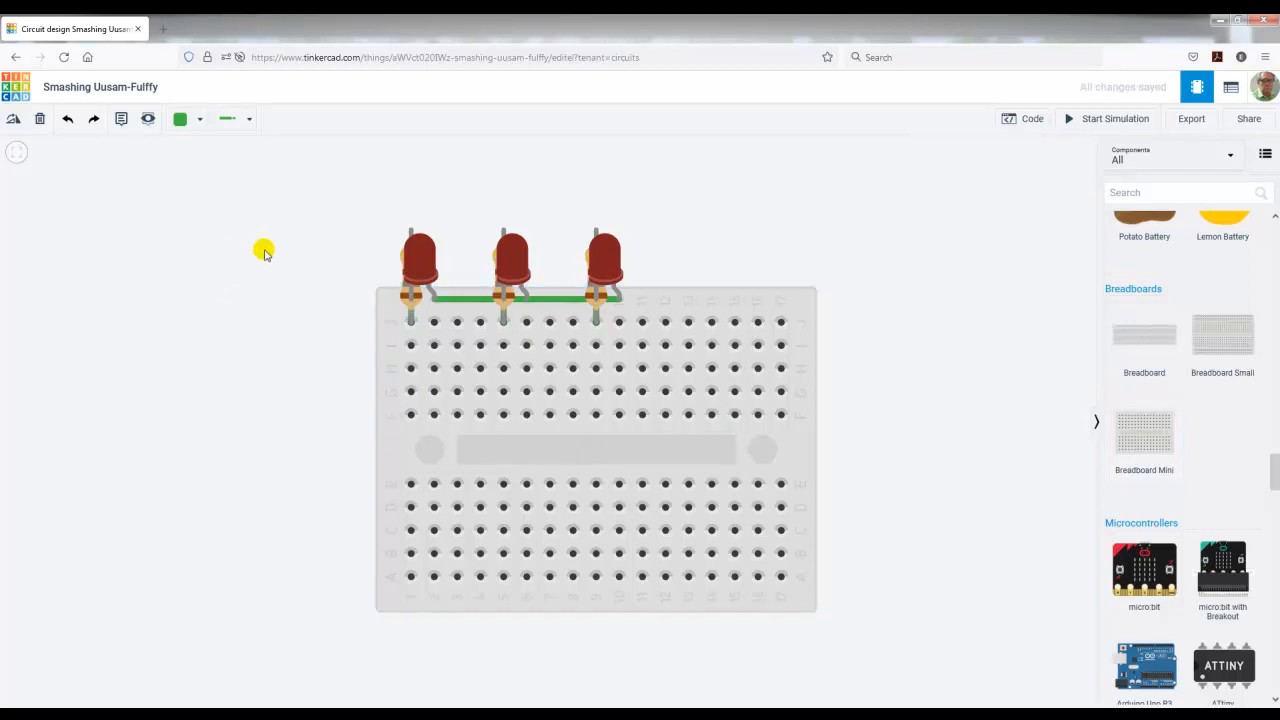
Step: Place copies of the 180 Ω resistor at breadboard columns 1, 5 and 9, with their upper leads in row I
left_click(404, 293)
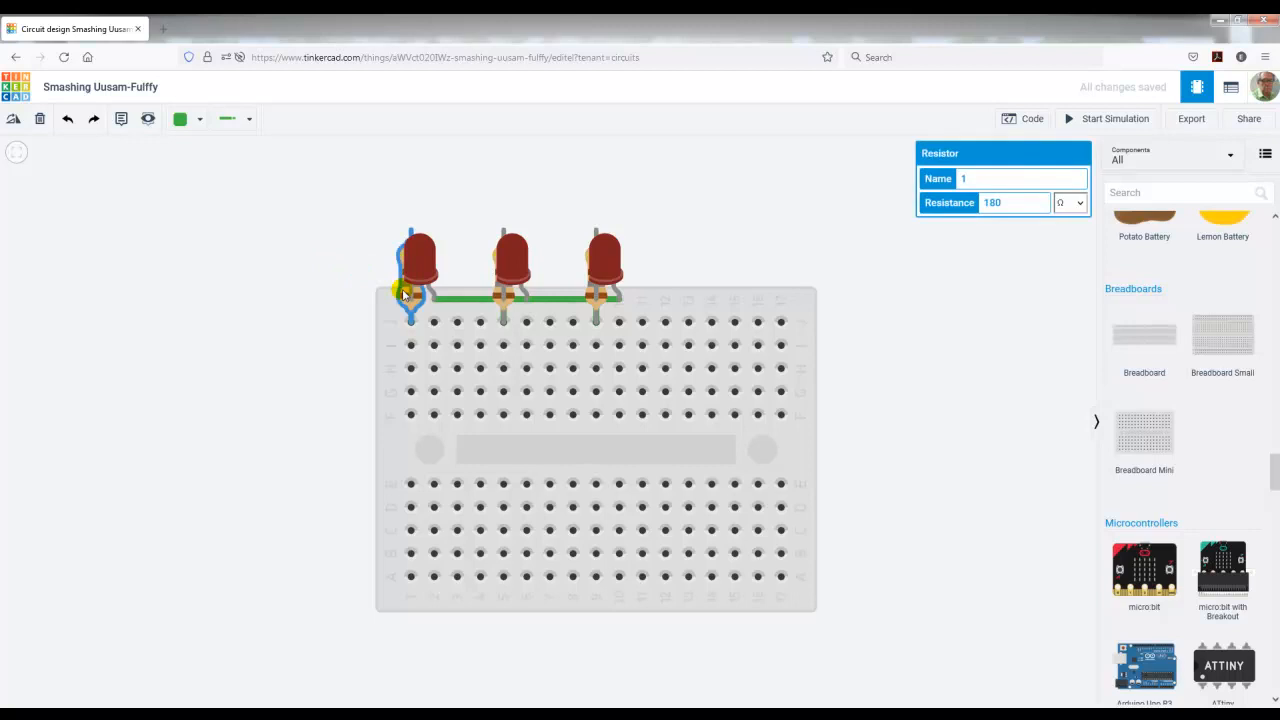
left_click(404, 293)
left_click_drag(403, 293, 598, 388)
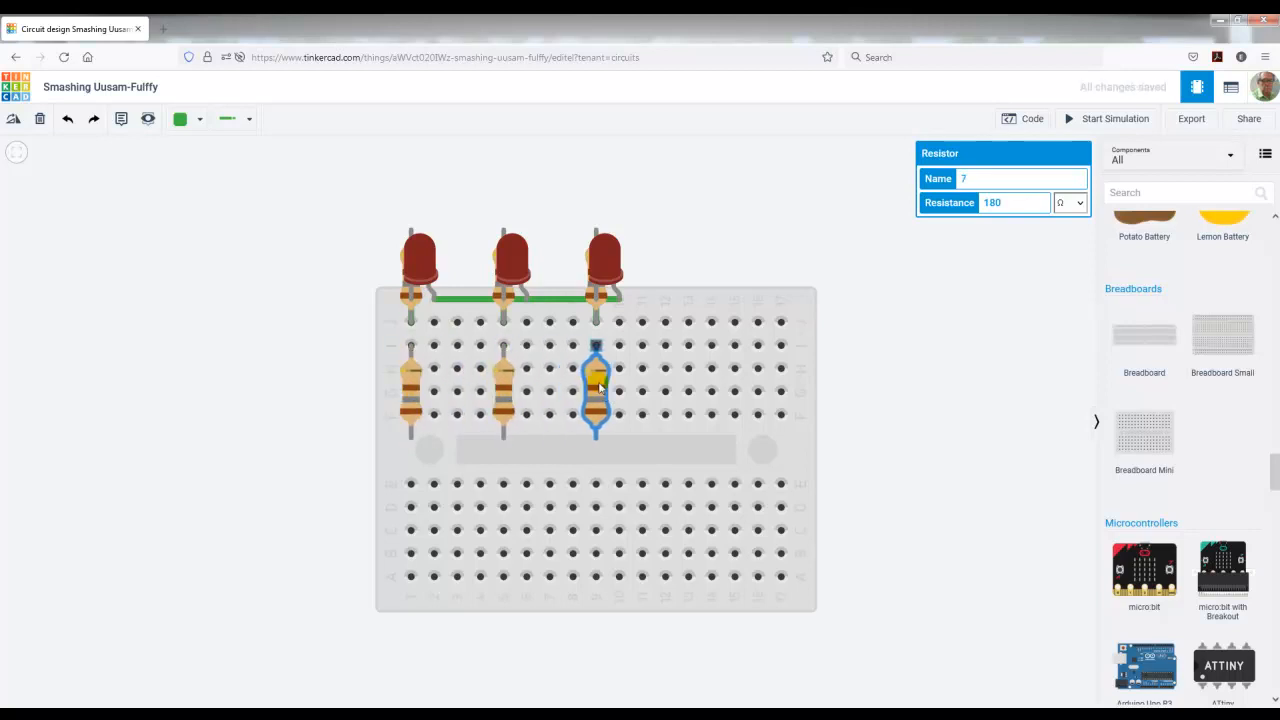
Step: Place copies of the red LED over the three new resistors and delete only the guide breadboard
left_click(422, 268)
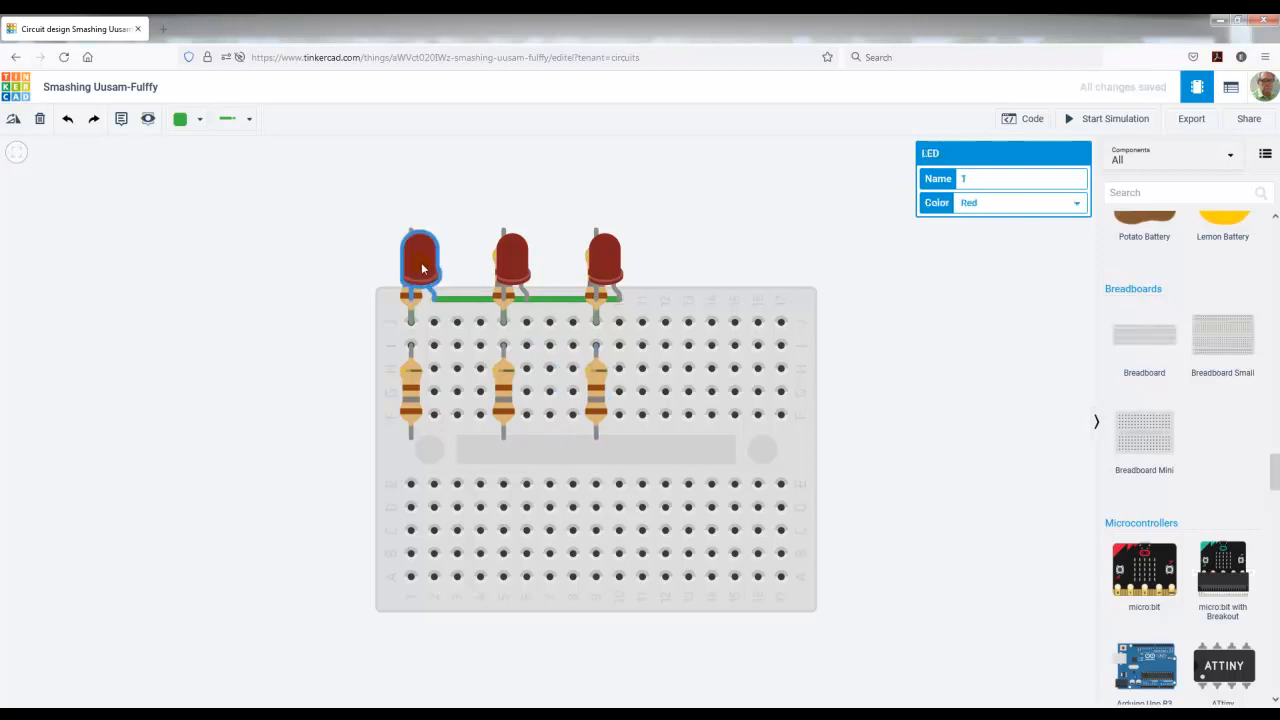
key("ctrl+d")
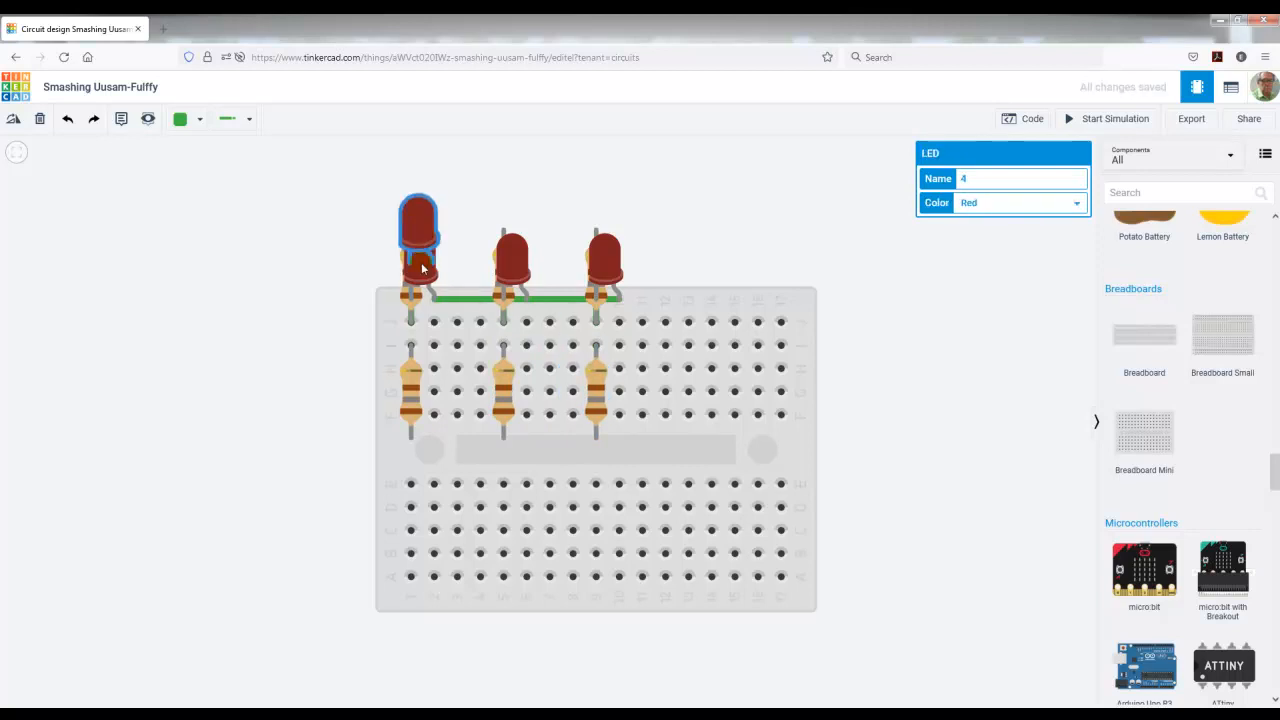
left_click_drag(422, 268, 616, 411)
key("ctrl+d")
left_click(335, 455)
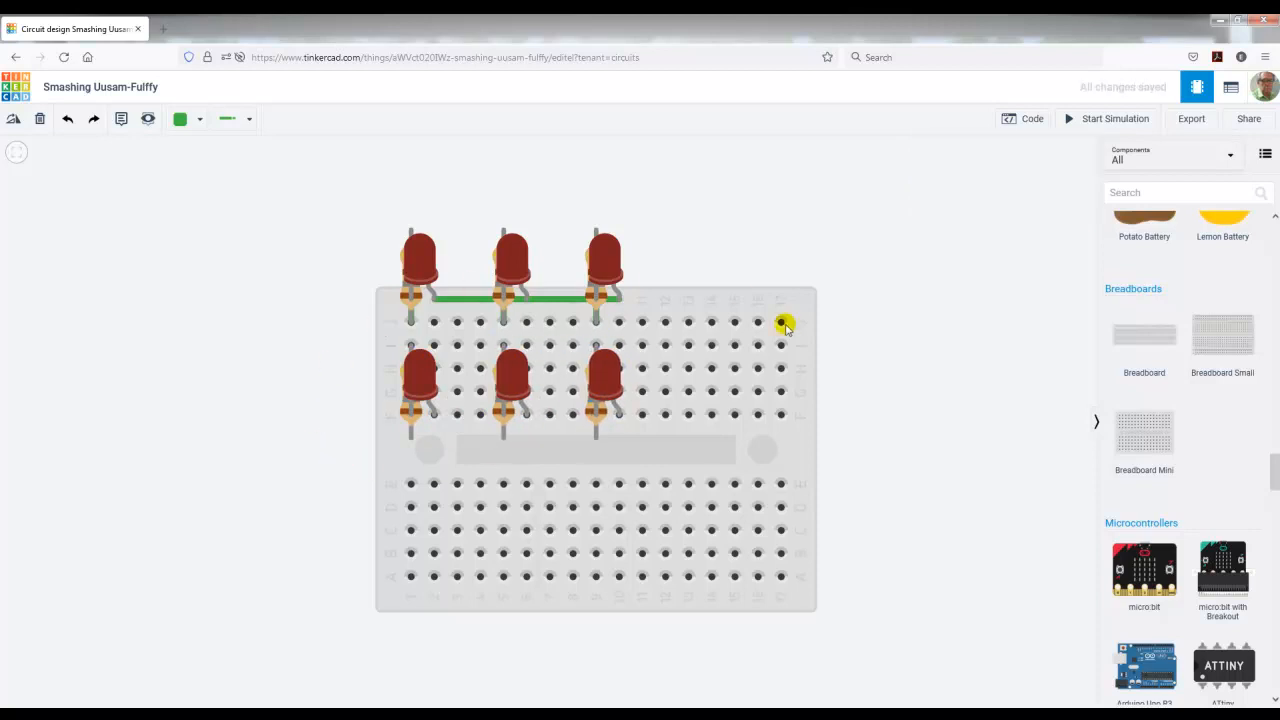
left_click(732, 297)
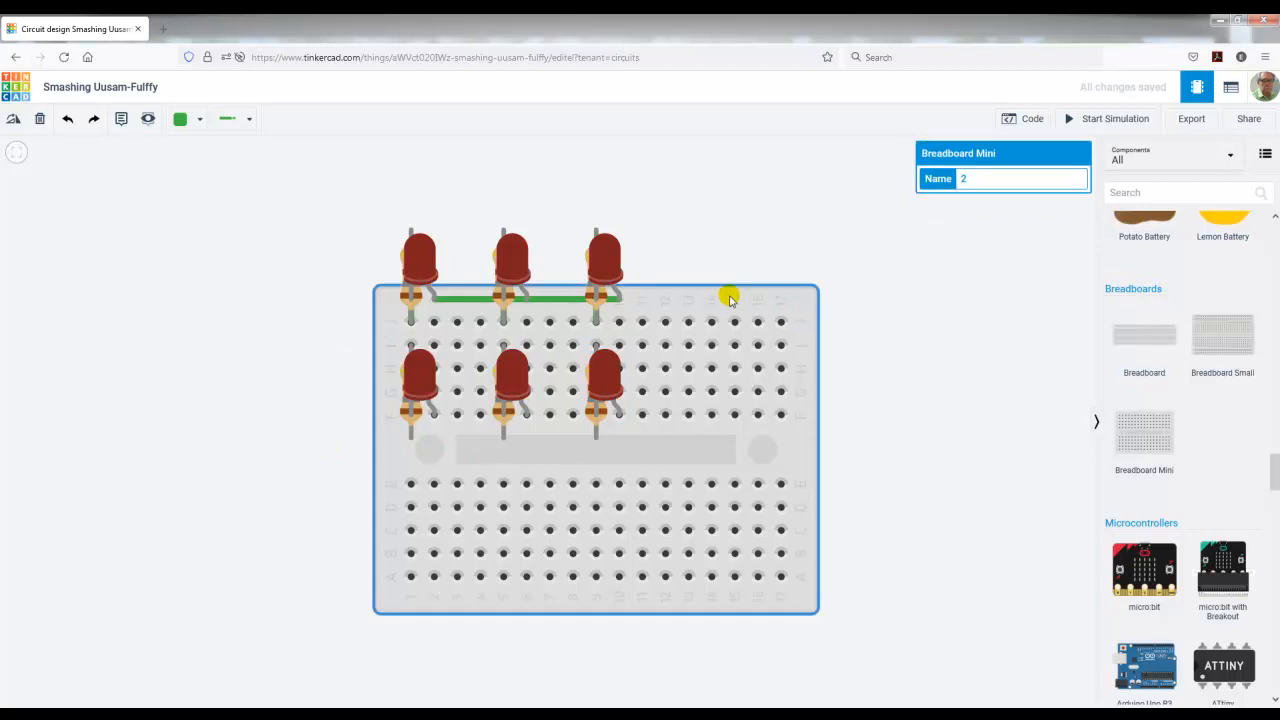
key("Delete")
Step: Wire the cathode of each second-row LED to the lower terminal of the resistor beneath it
left_click(503, 418)
left_click(504, 438)
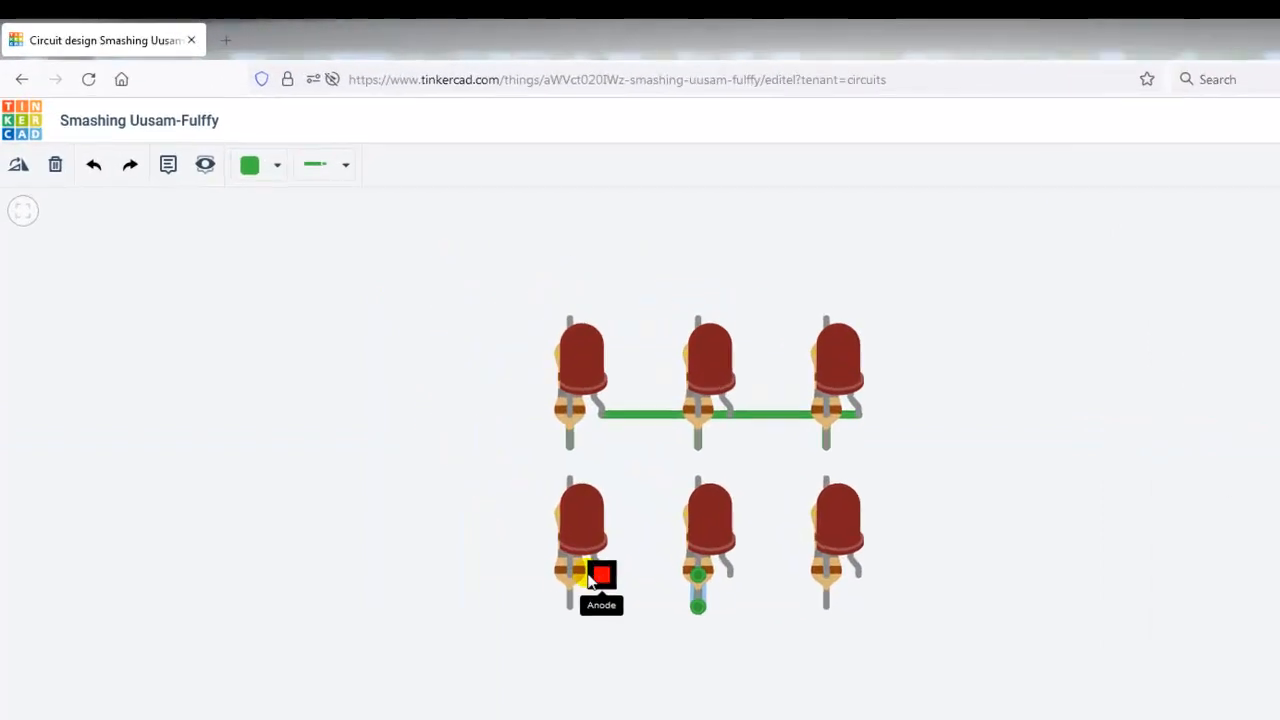
left_click(553, 558)
left_click(553, 588)
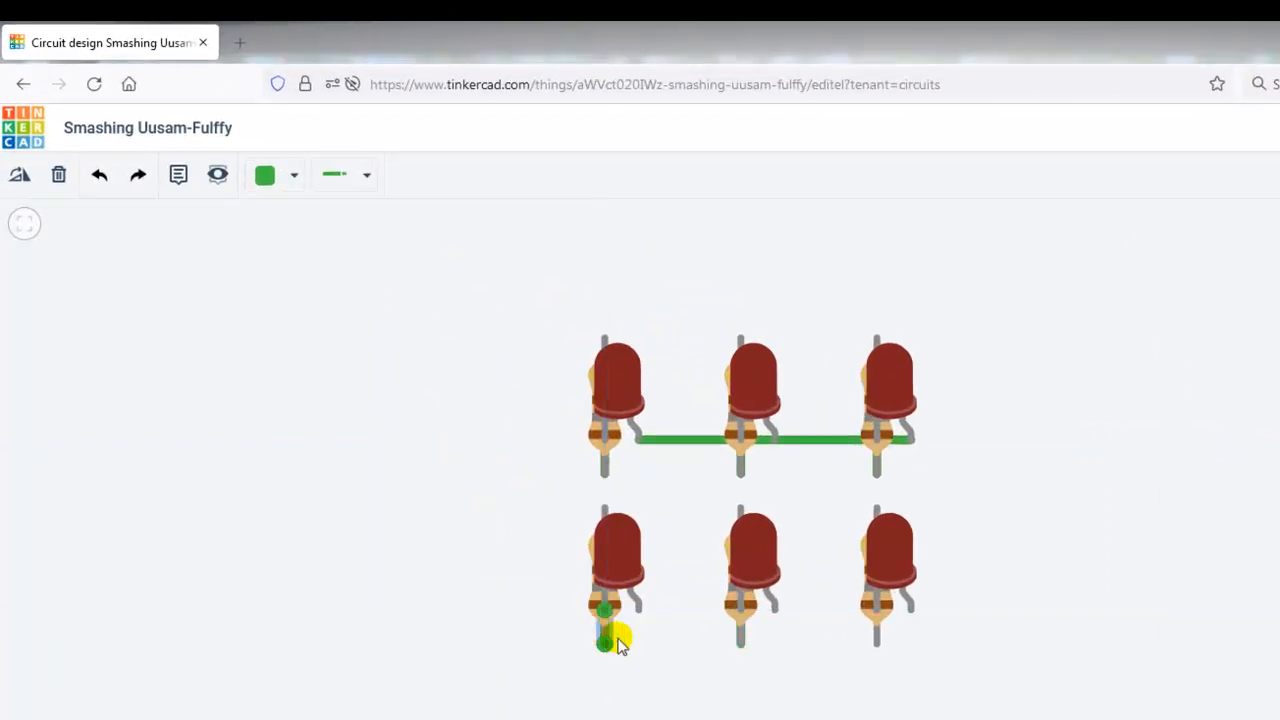
left_click(876, 609)
left_click(877, 642)
Step: Wire the anodes of the three second-row LEDs together in one straight horizontal line
left_click(909, 612)
left_click(773, 611)
left_click(794, 651)
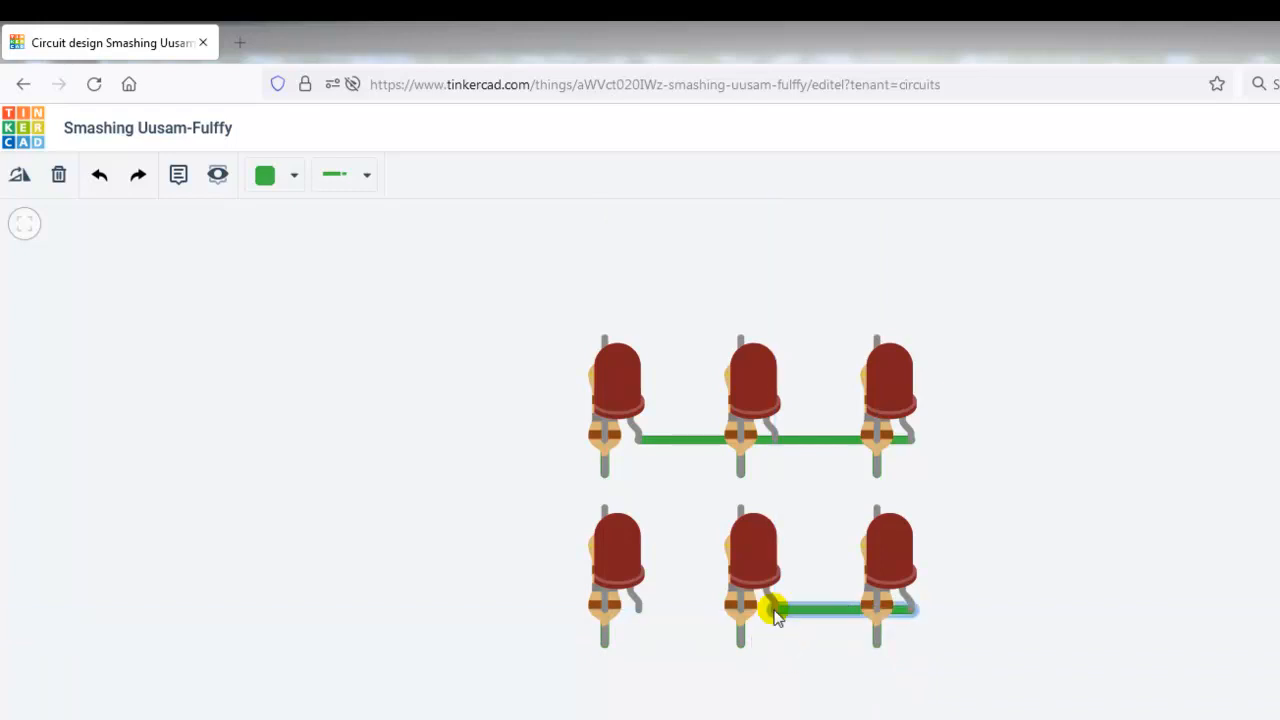
left_click(775, 612)
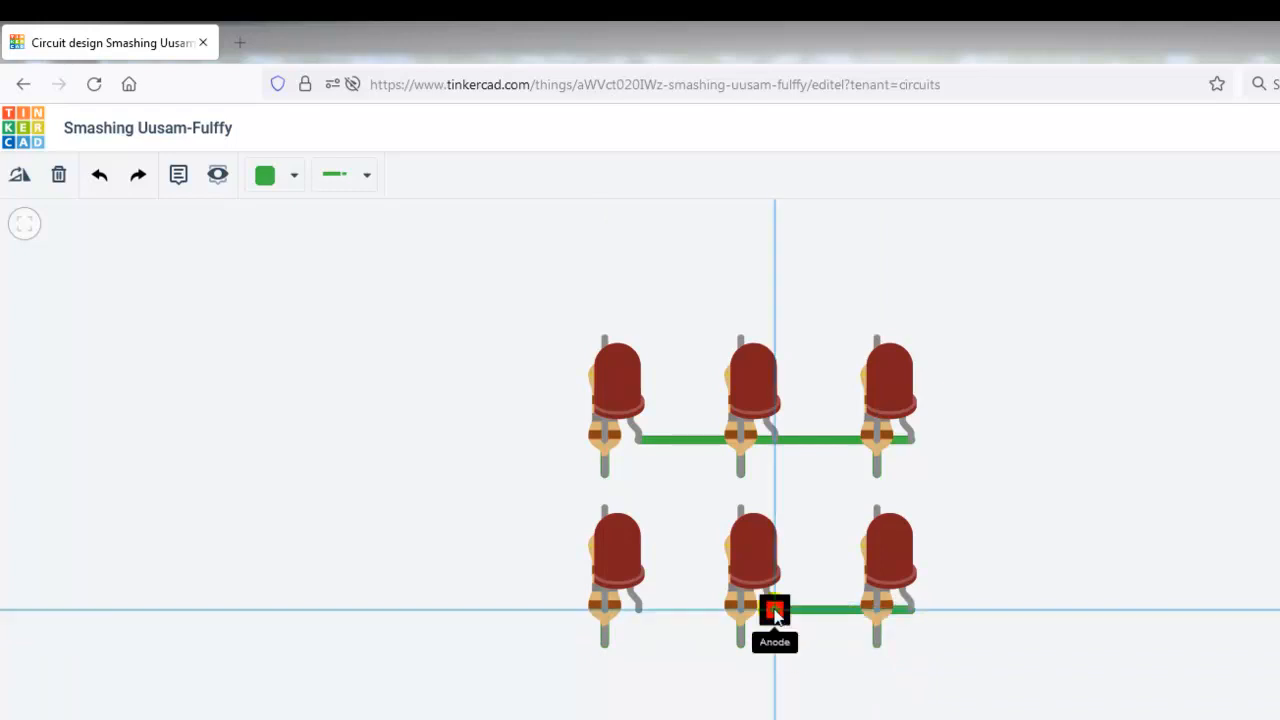
left_click(638, 609)
left_click(688, 686)
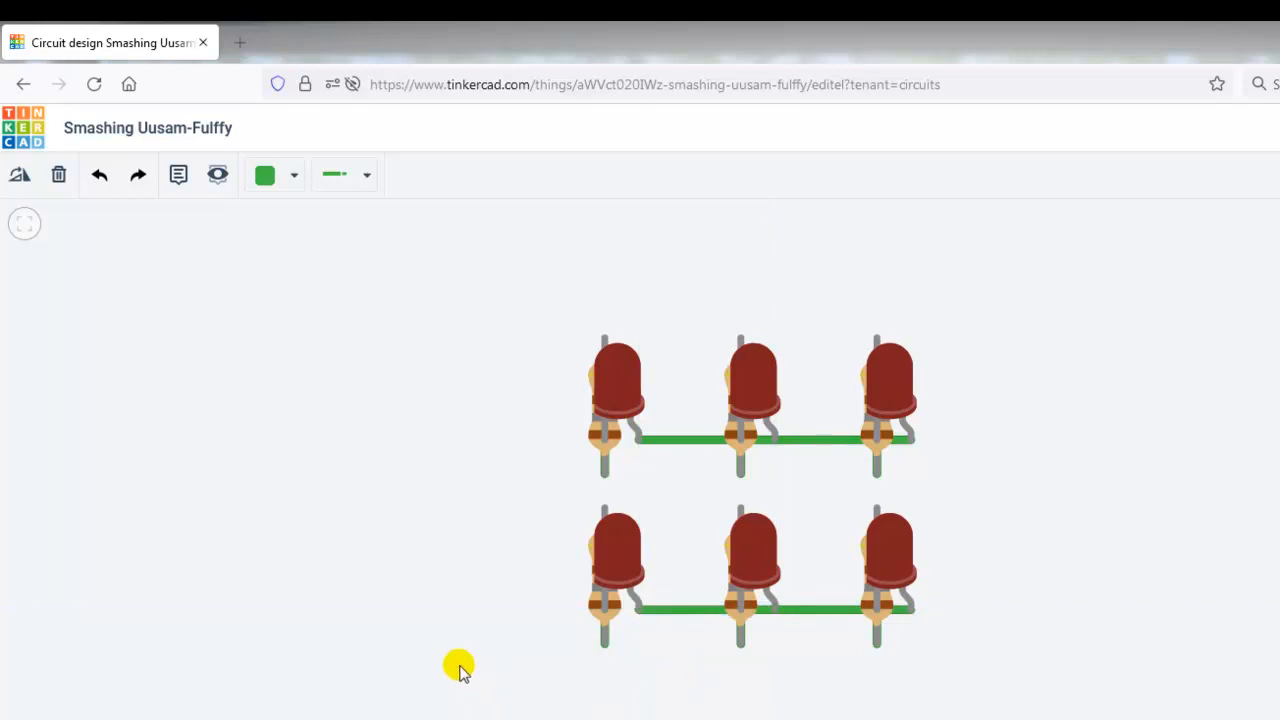
Step: Connect Terminal 2 of each first-row resistor to Terminal 2 of the second-row resistor in the same column with vertical wires
left_click(779, 441)
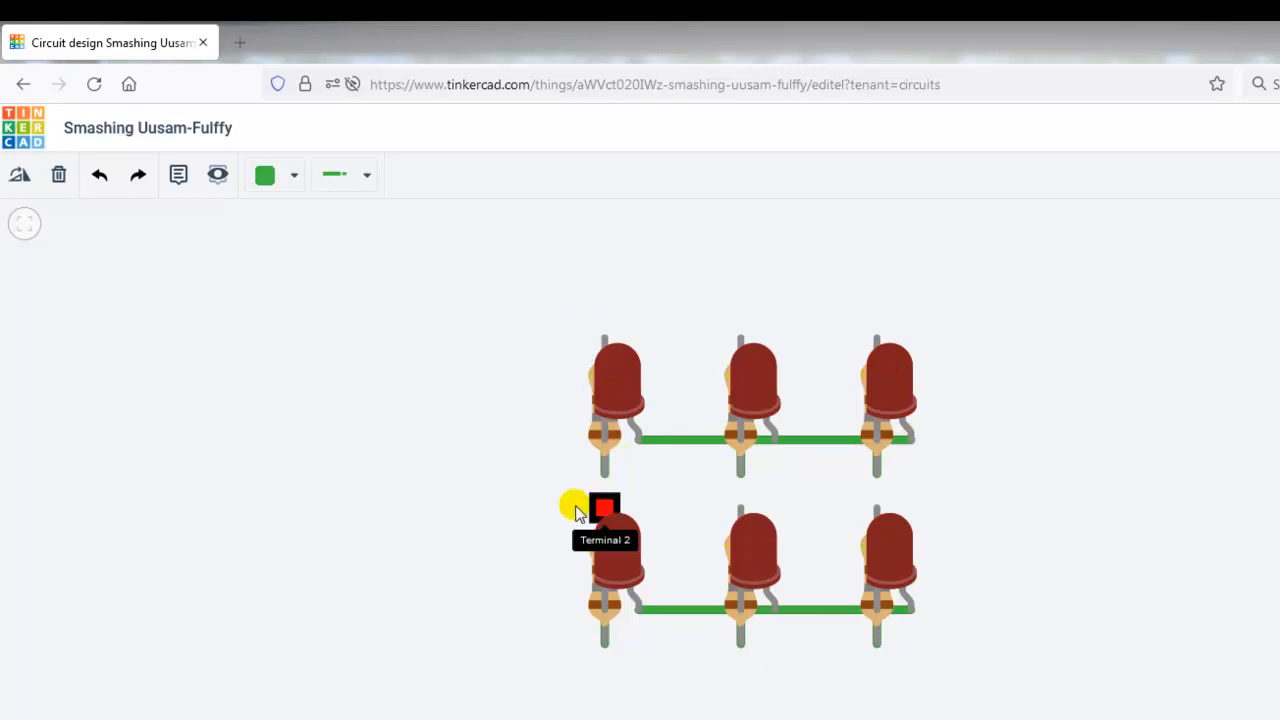
left_click(604, 338)
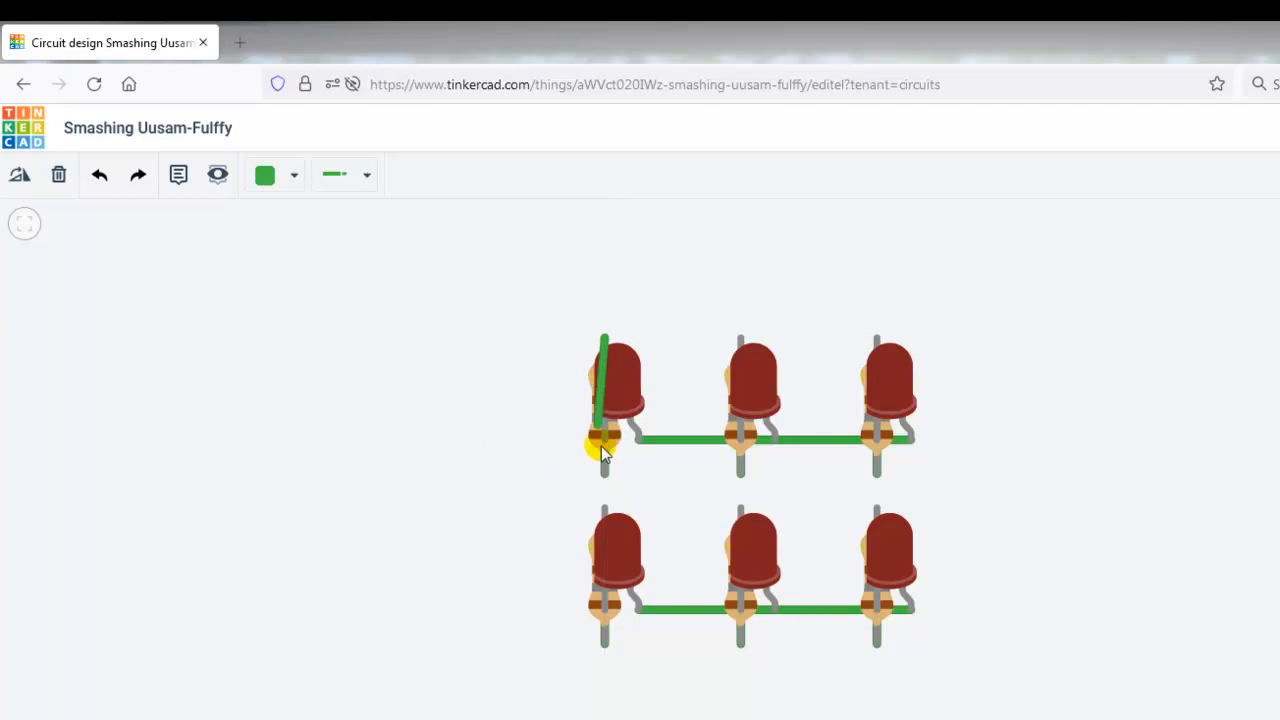
left_click(604, 508)
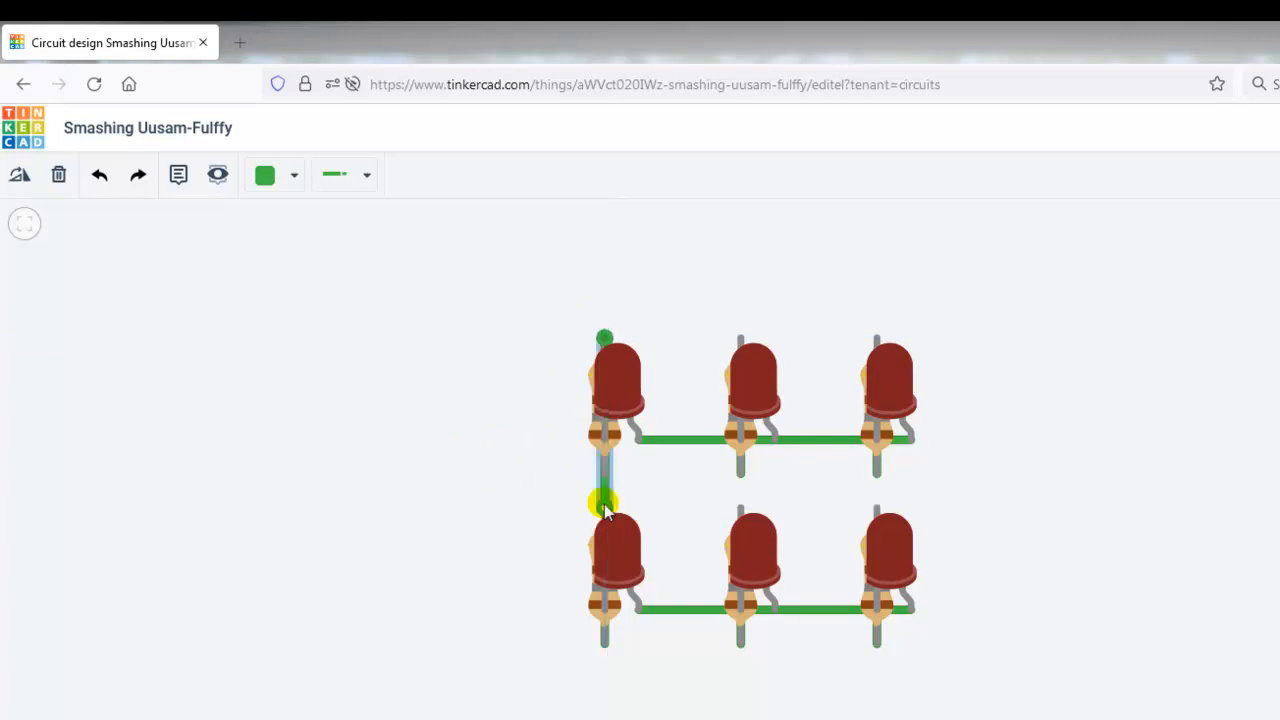
left_click(740, 338)
left_click(740, 508)
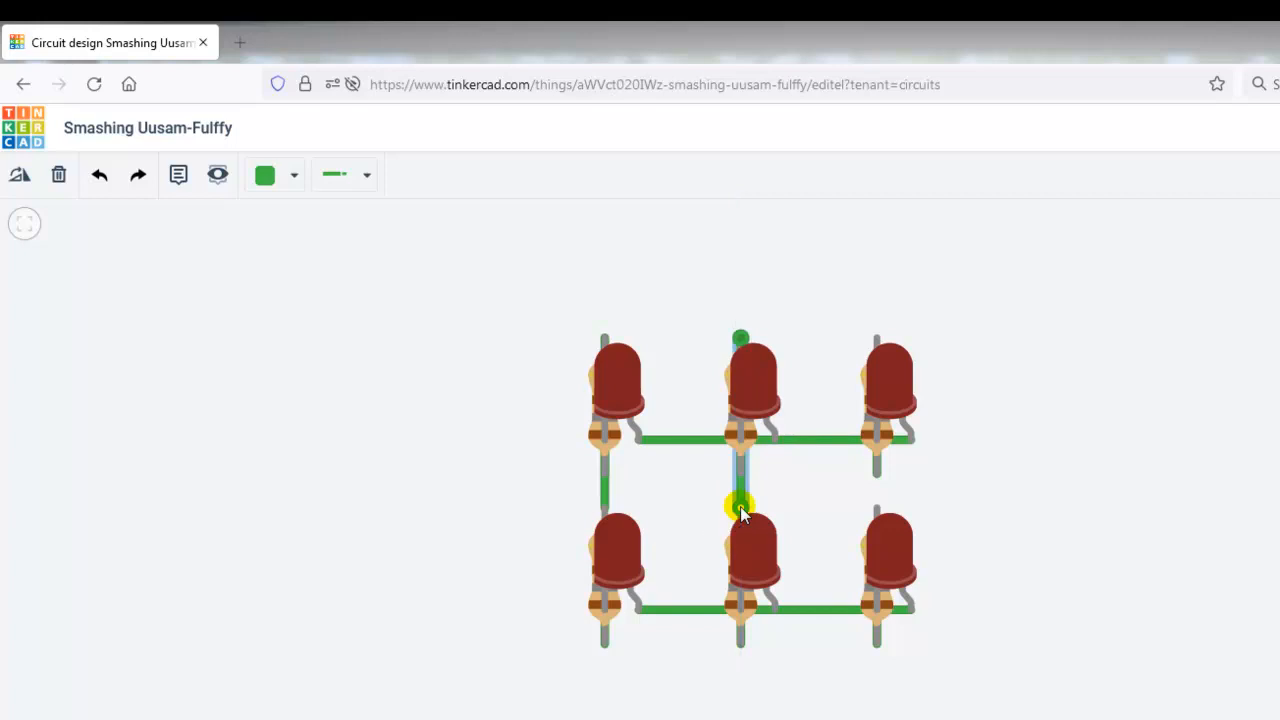
left_click(876, 340)
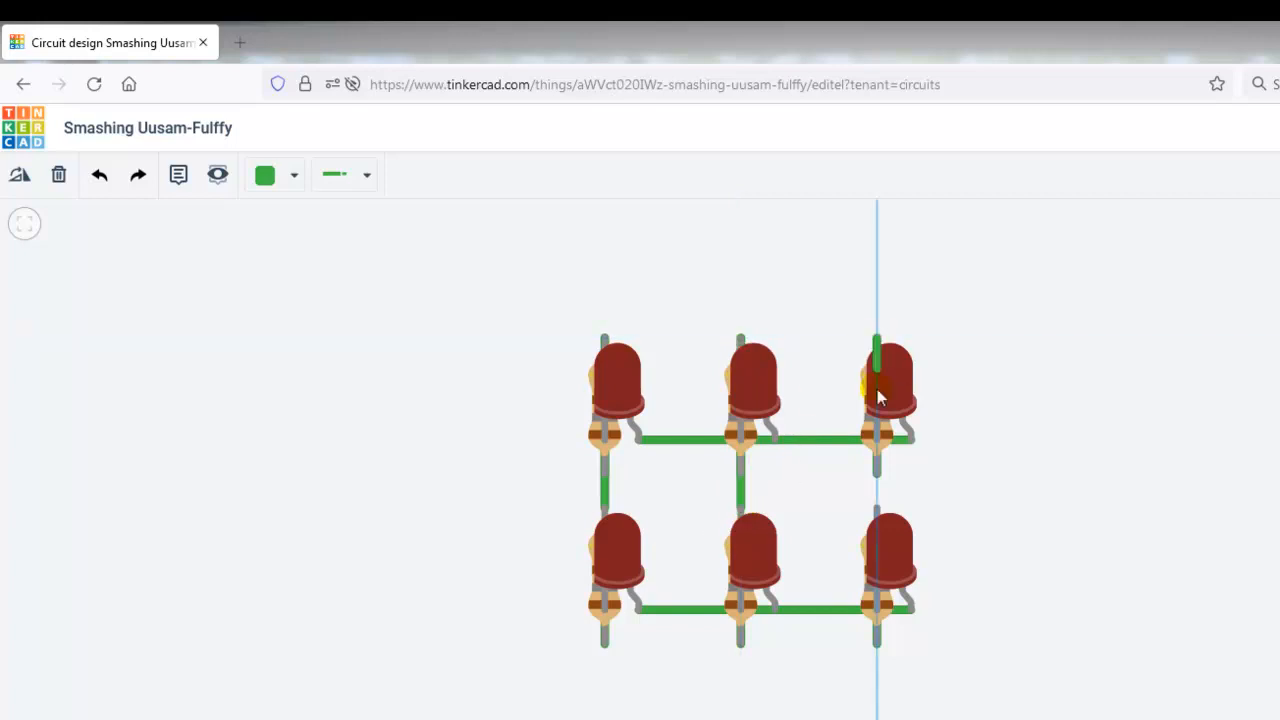
left_click(883, 509)
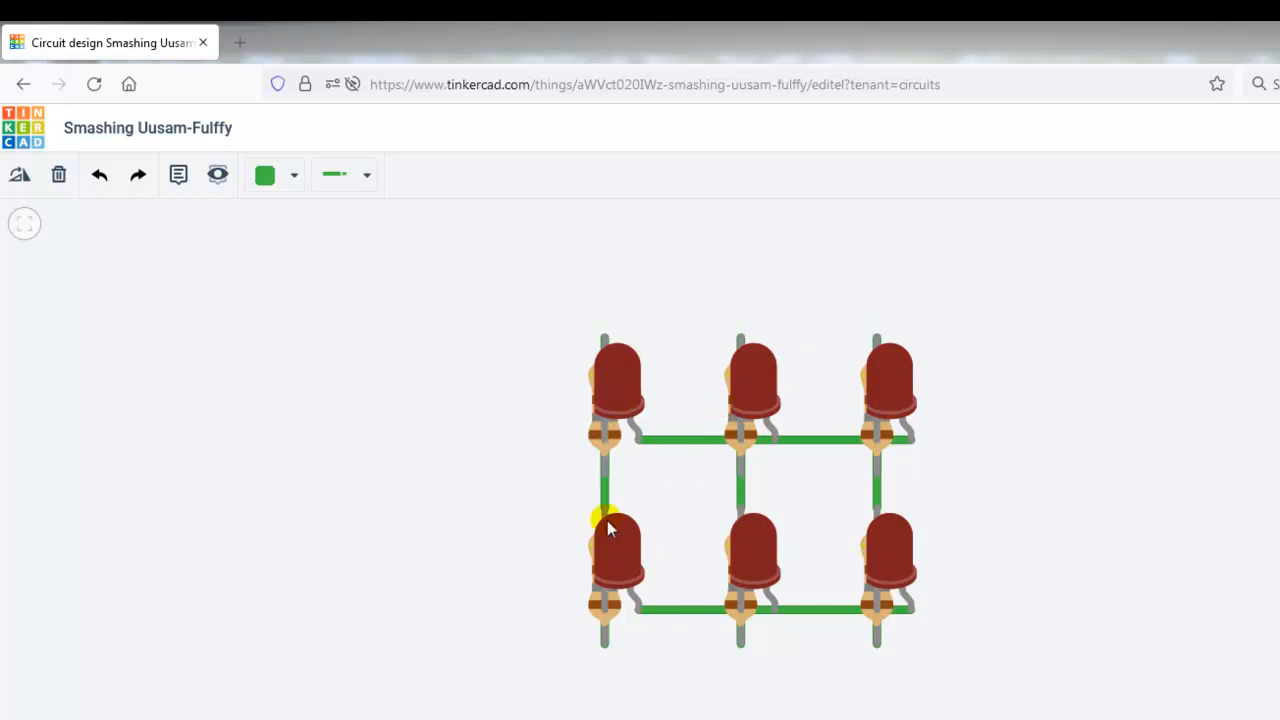
left_click(515, 466)
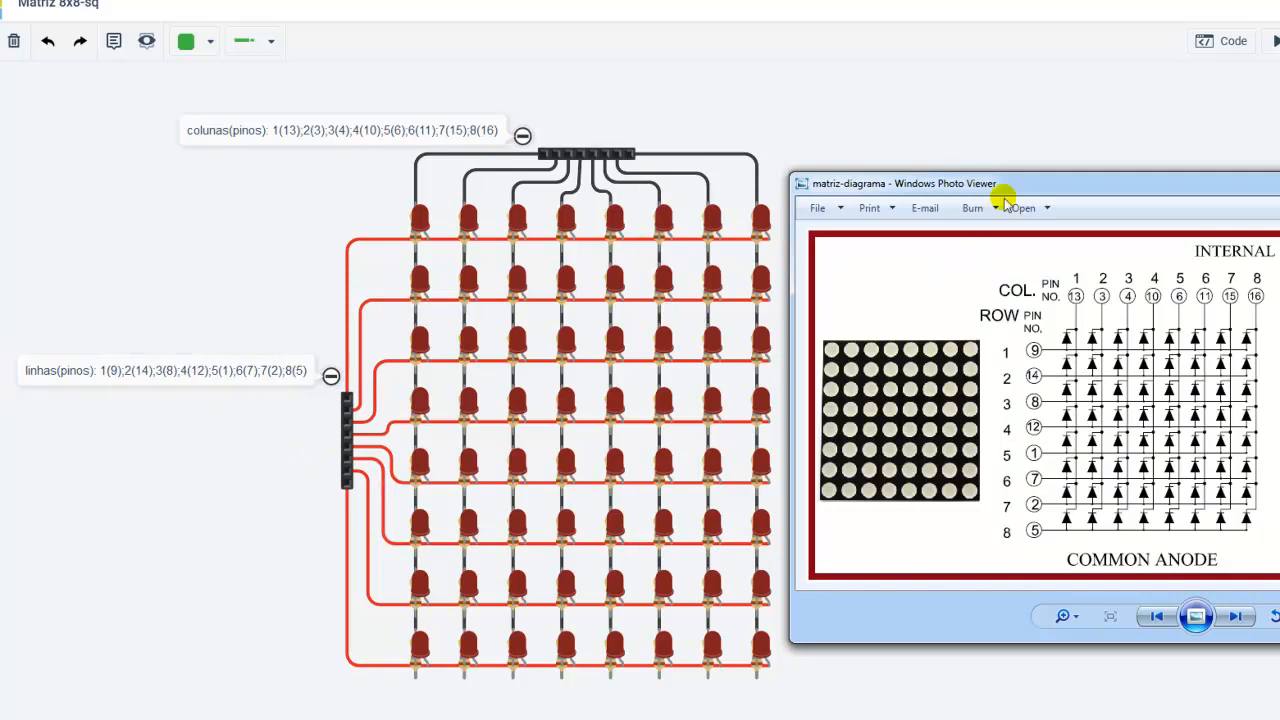
Step: Compare the Matriz 8x8-sq wiring with the common-anode pinout in the matriz-diagrama image, and put the image away
left_click_drag(1083, 187, 961, 186)
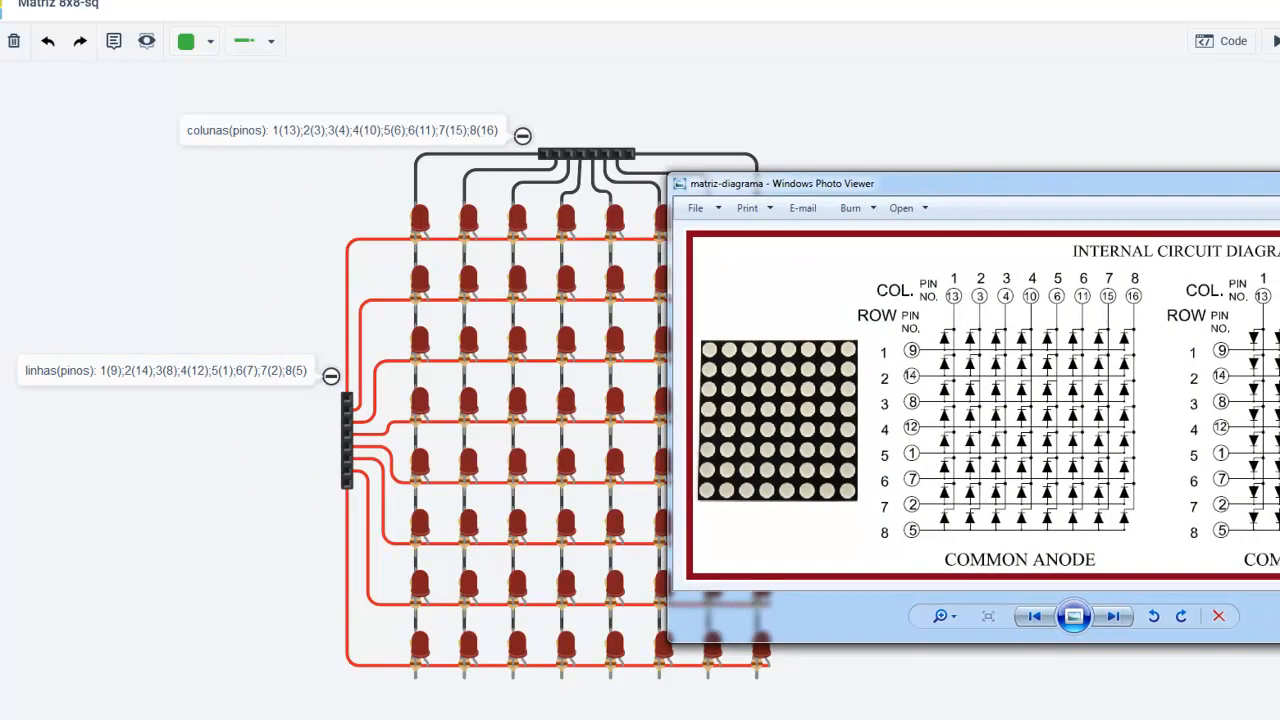
left_click(1279, 180)
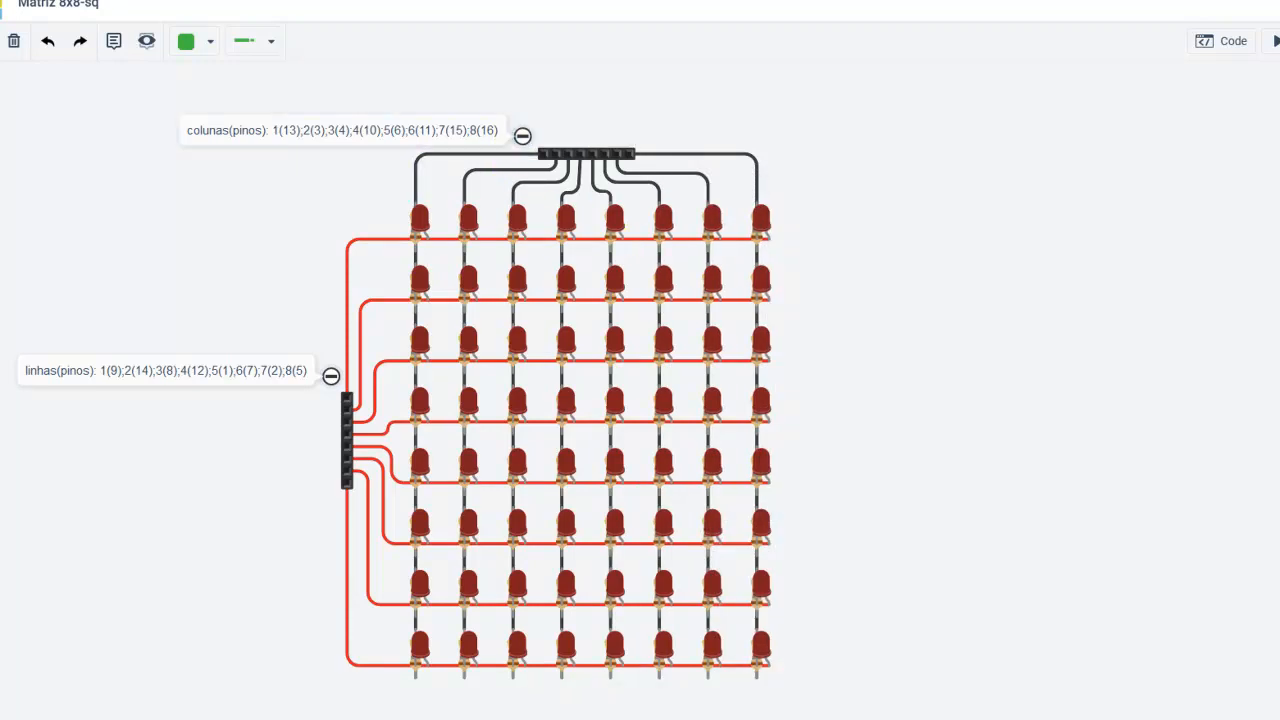
Step: List all components, add an 8 Pin Header beside the LED matrix and rotate it to horizontal
left_click(1231, 144)
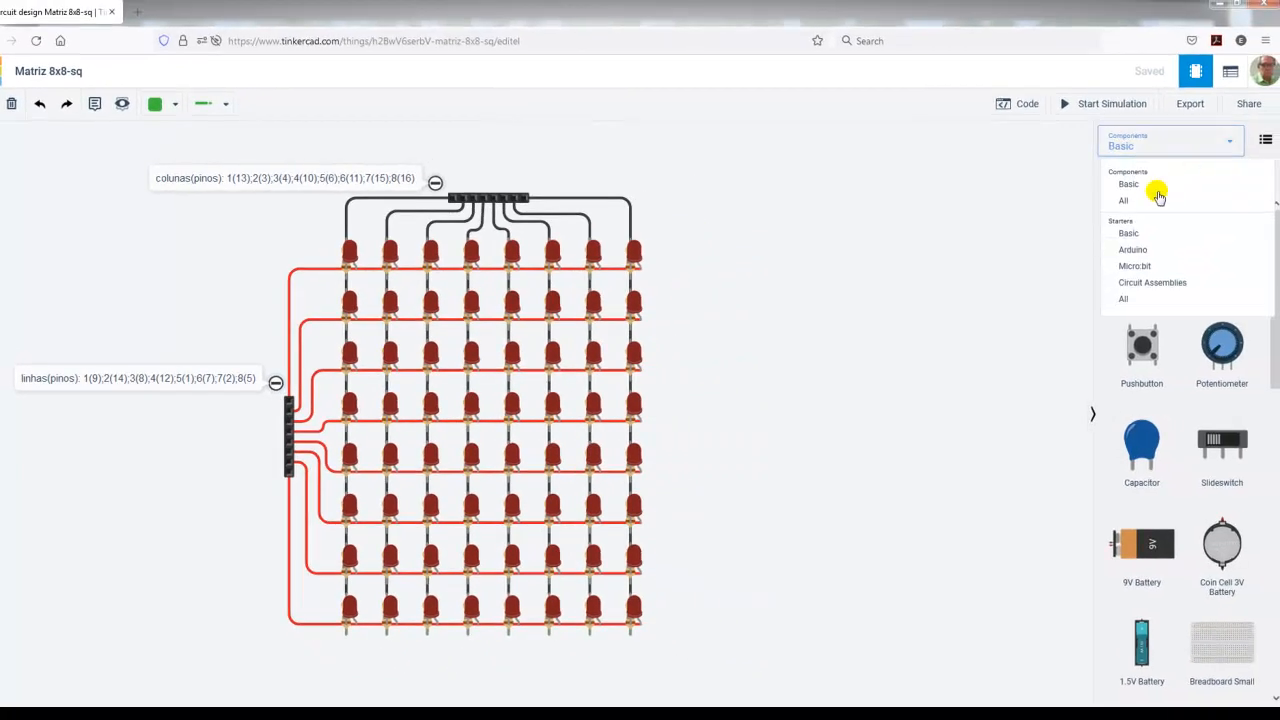
left_click(1145, 202)
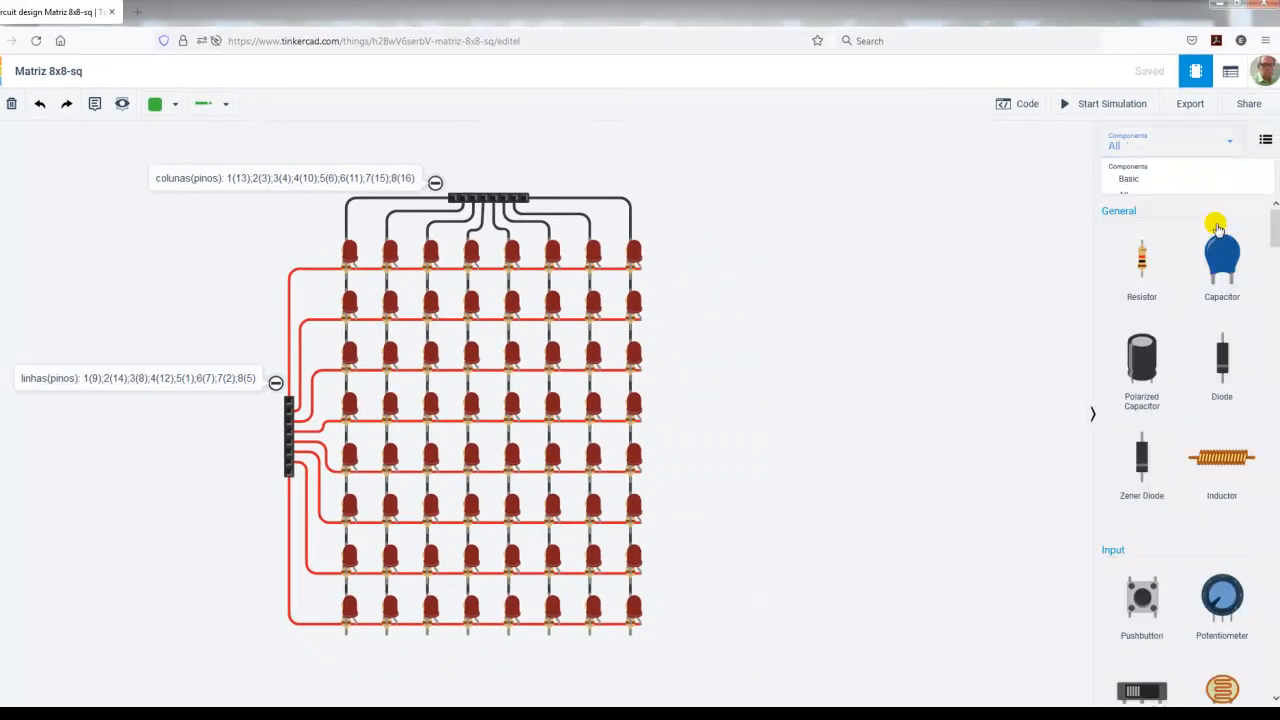
left_click_drag(1275, 230, 1277, 589)
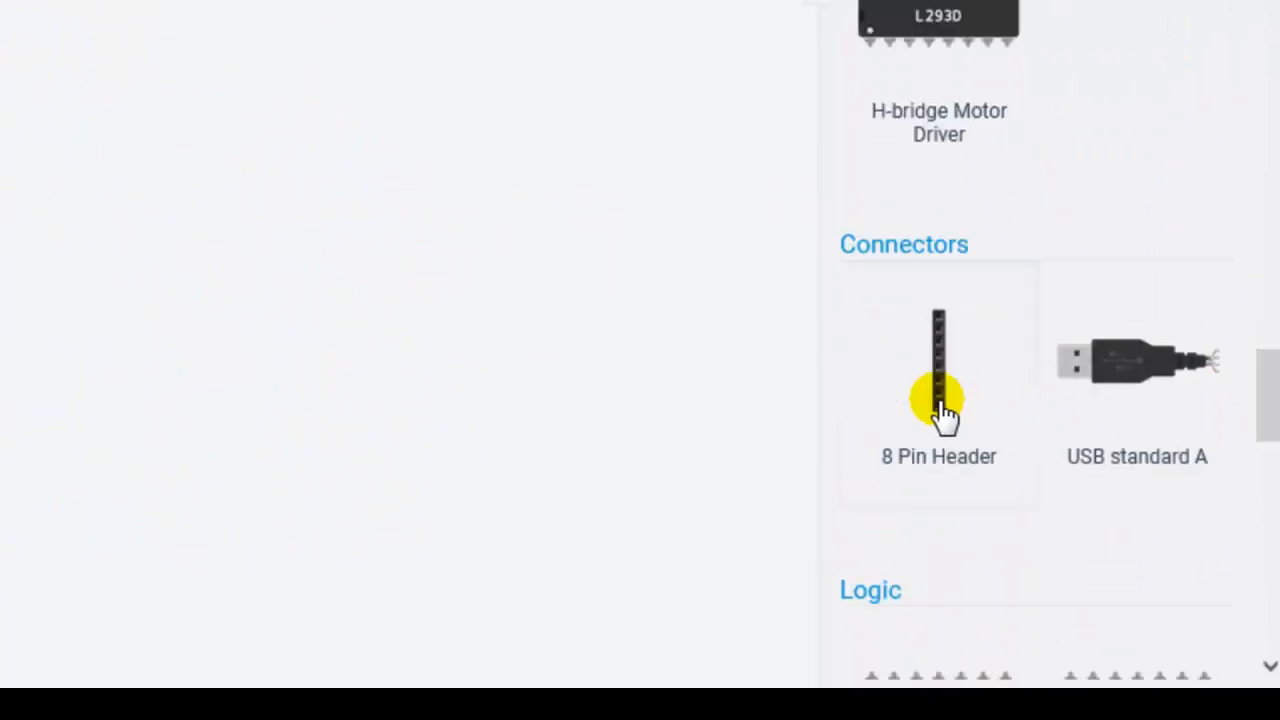
left_click_drag(945, 415, 706, 213)
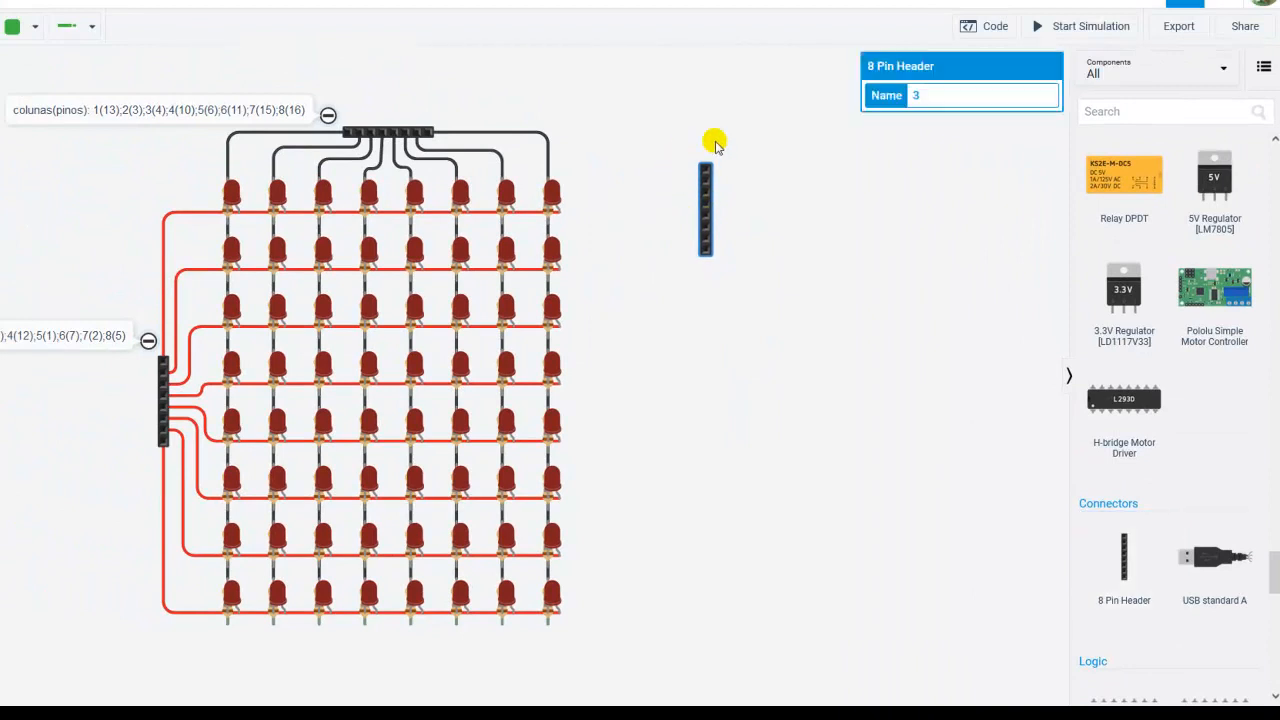
key("r")
key("r")
key("r")
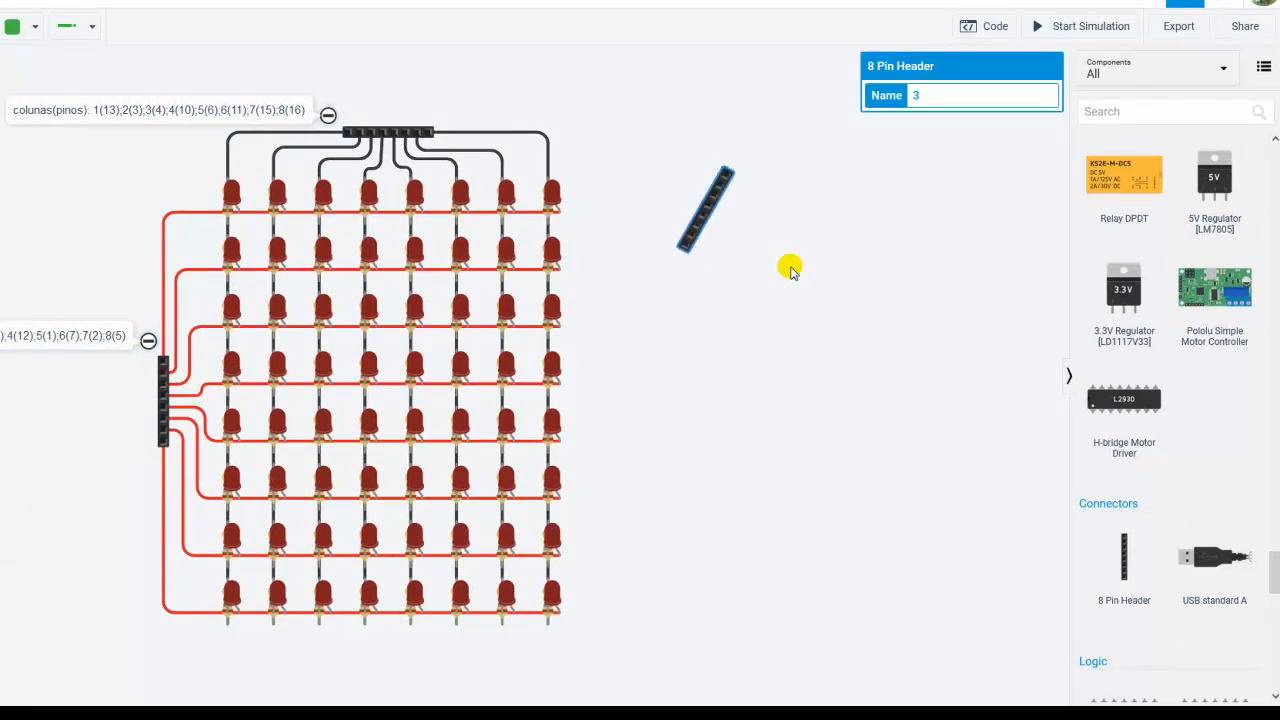
left_click(790, 268)
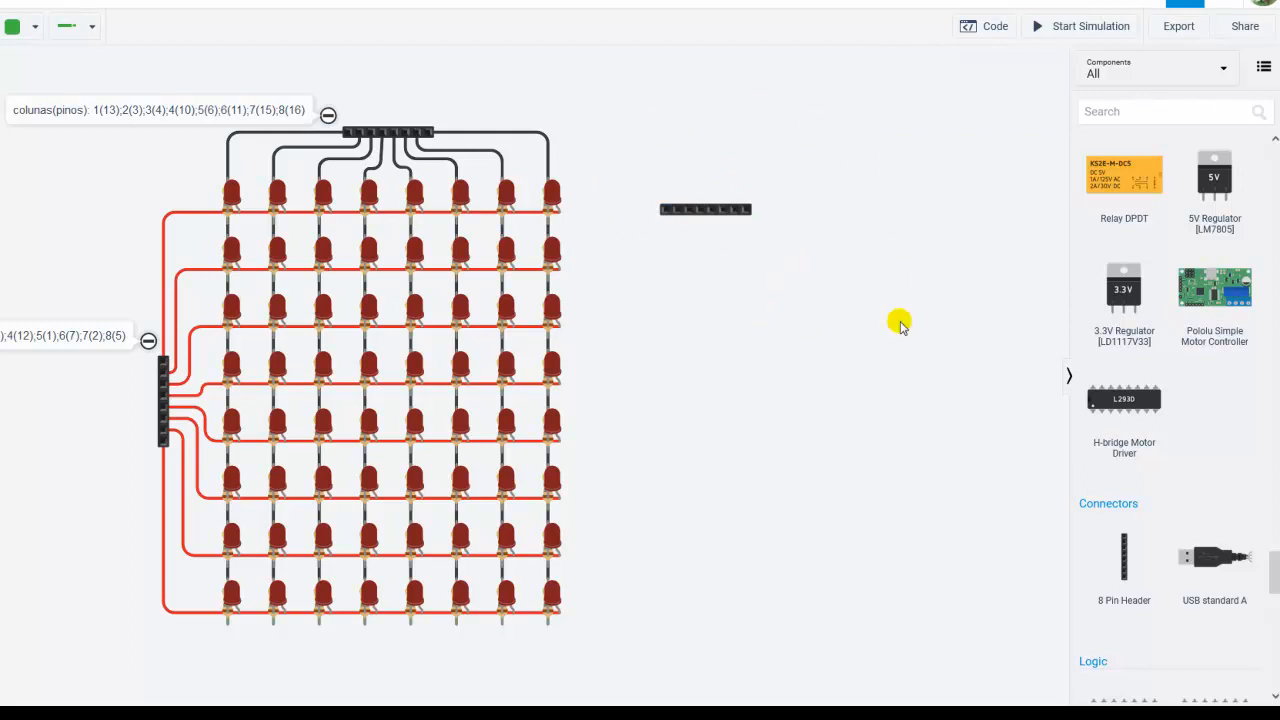
Step: Add a second 8 Pin Header, kept vertical, beside the matrix's row connector on the side away from the LEDs
left_click_drag(1124, 556, 50, 450)
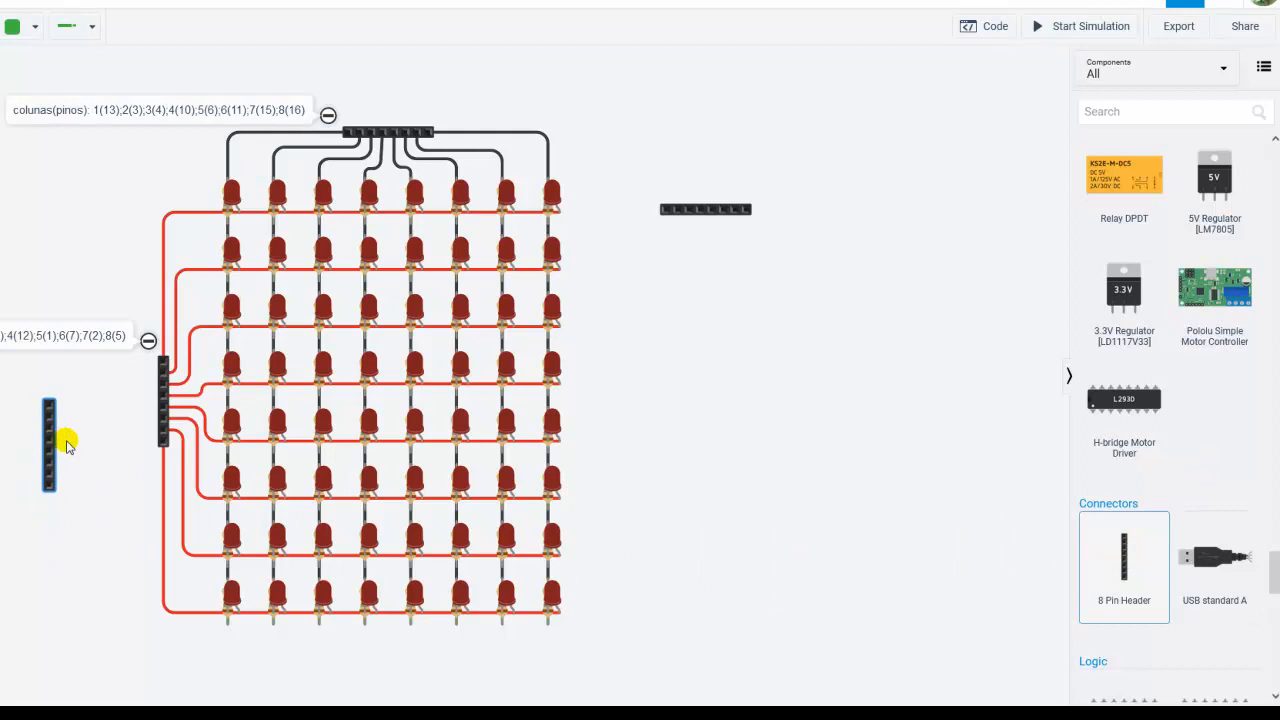
scroll(20, 445, "up", 5)
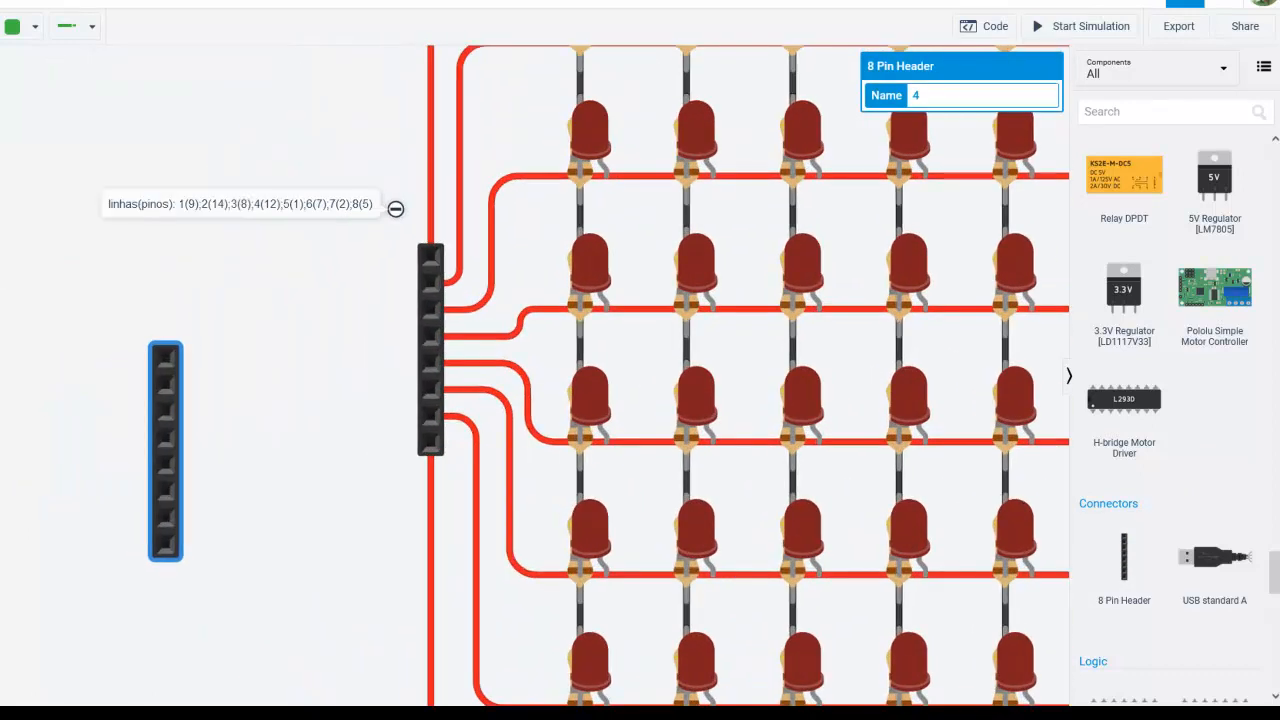
left_click(263, 323)
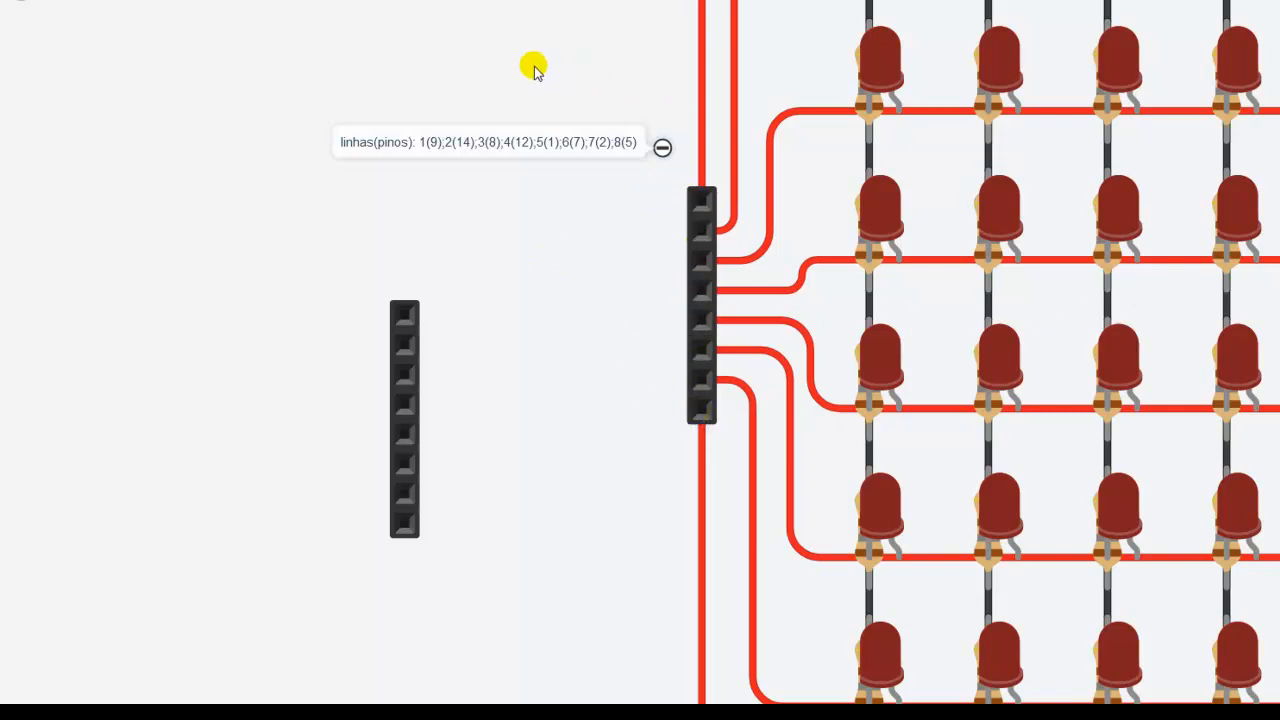
scroll(508, 61, "down", 2)
left_click_drag(496, 48, 340, 344)
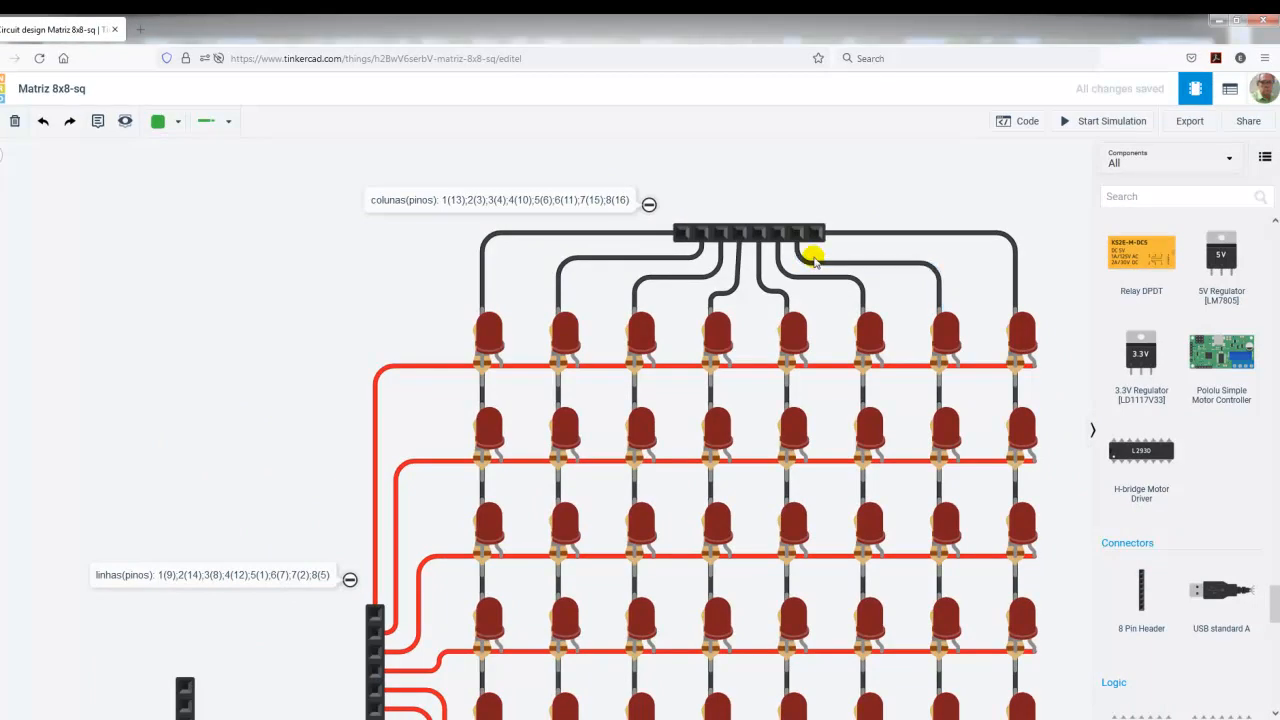
Step: Add another 8 Pin Header beside the column label and rotate it to horizontal, with pin 1 at its left end
left_click_drag(1143, 600, 320, 295)
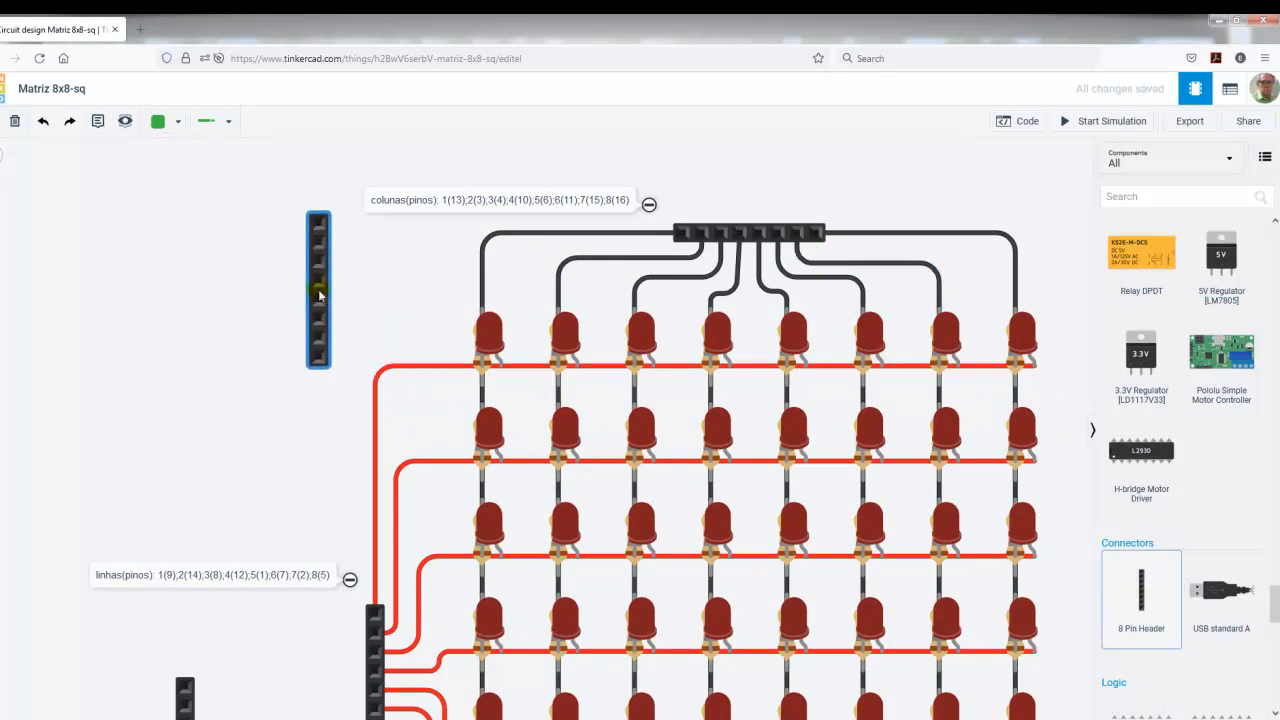
key("r")
key("r")
key("r")
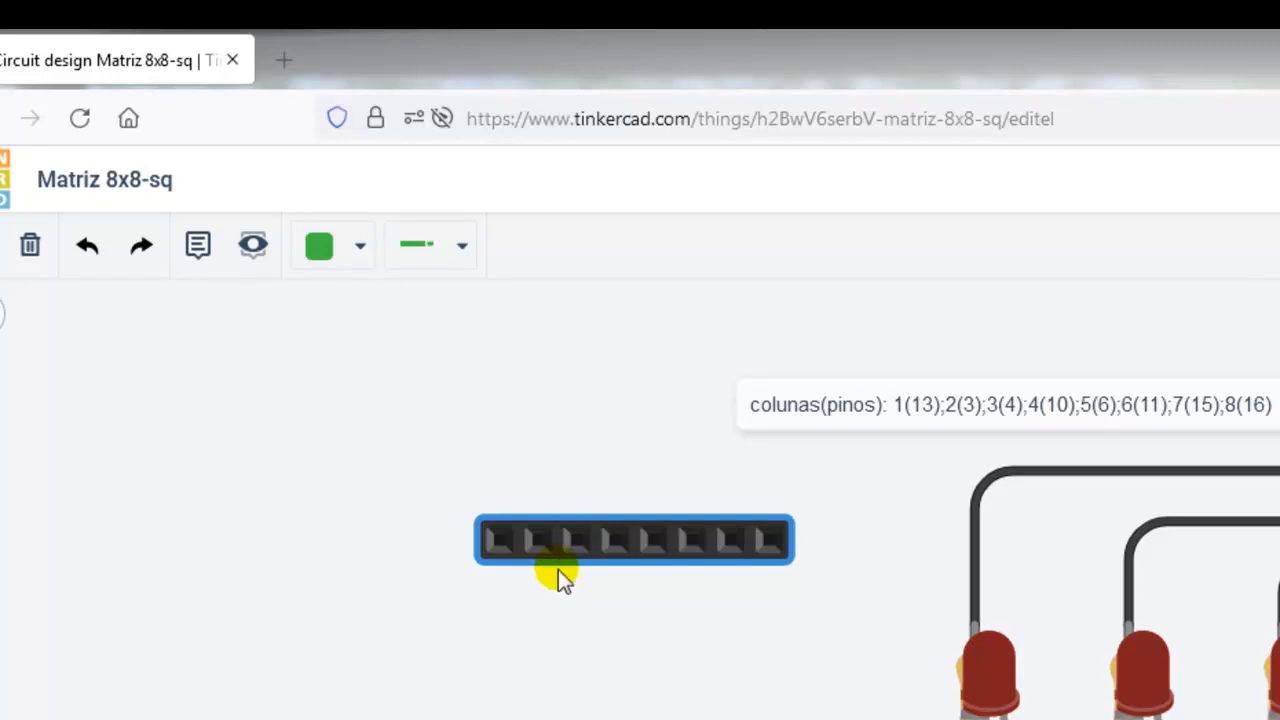
key("r")
key("r")
key("r")
key("r")
key("r")
key("r")
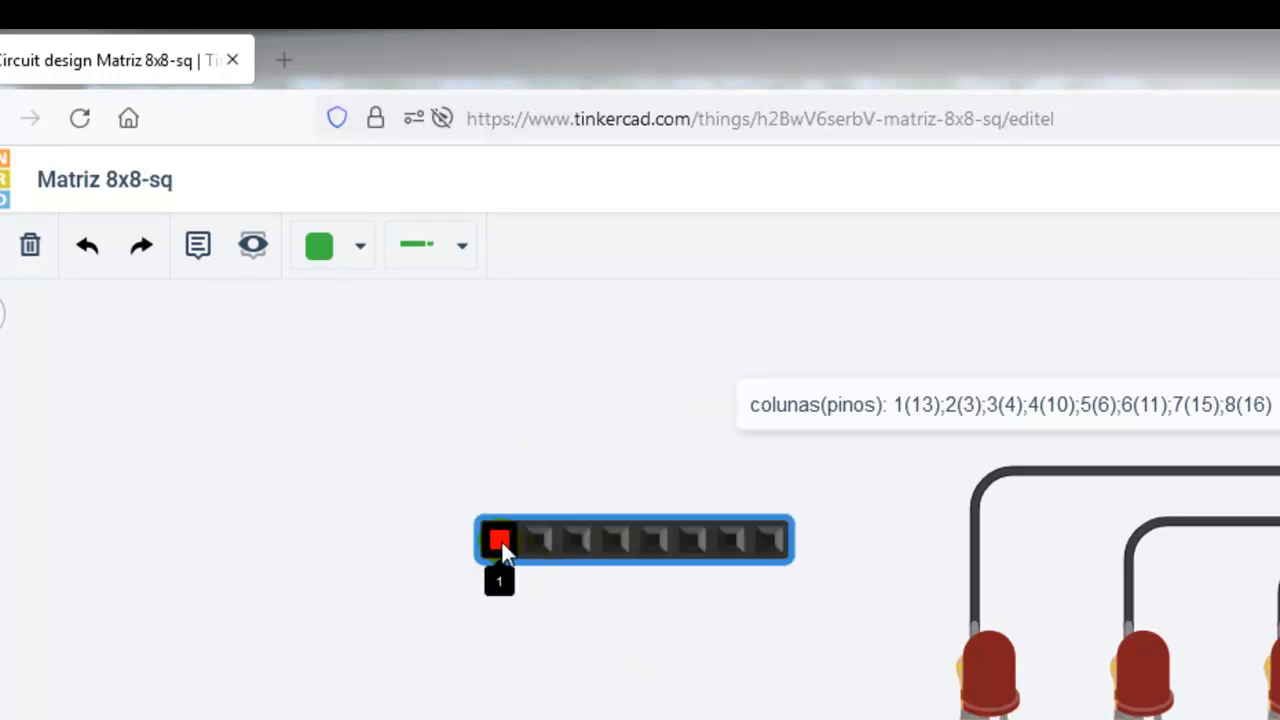
left_click(522, 610)
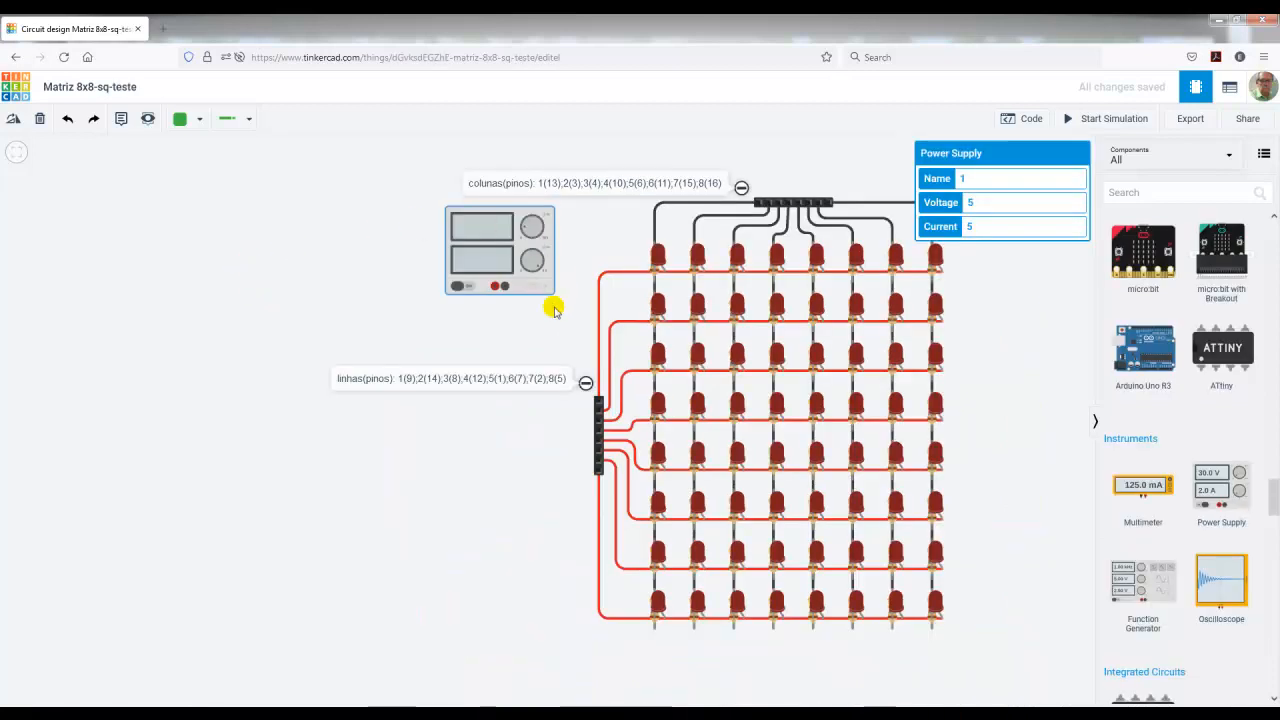
Step: Check the power supply's voltage and current settings
left_click(474, 316)
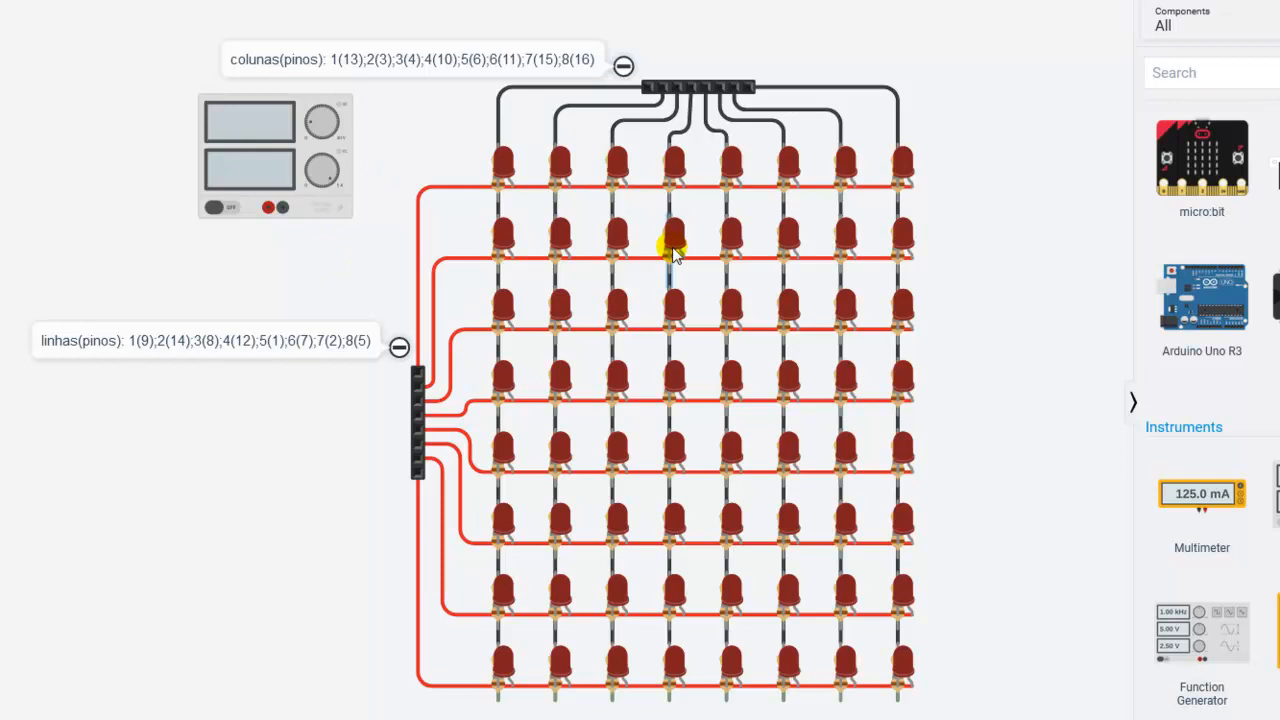
left_click(232, 158)
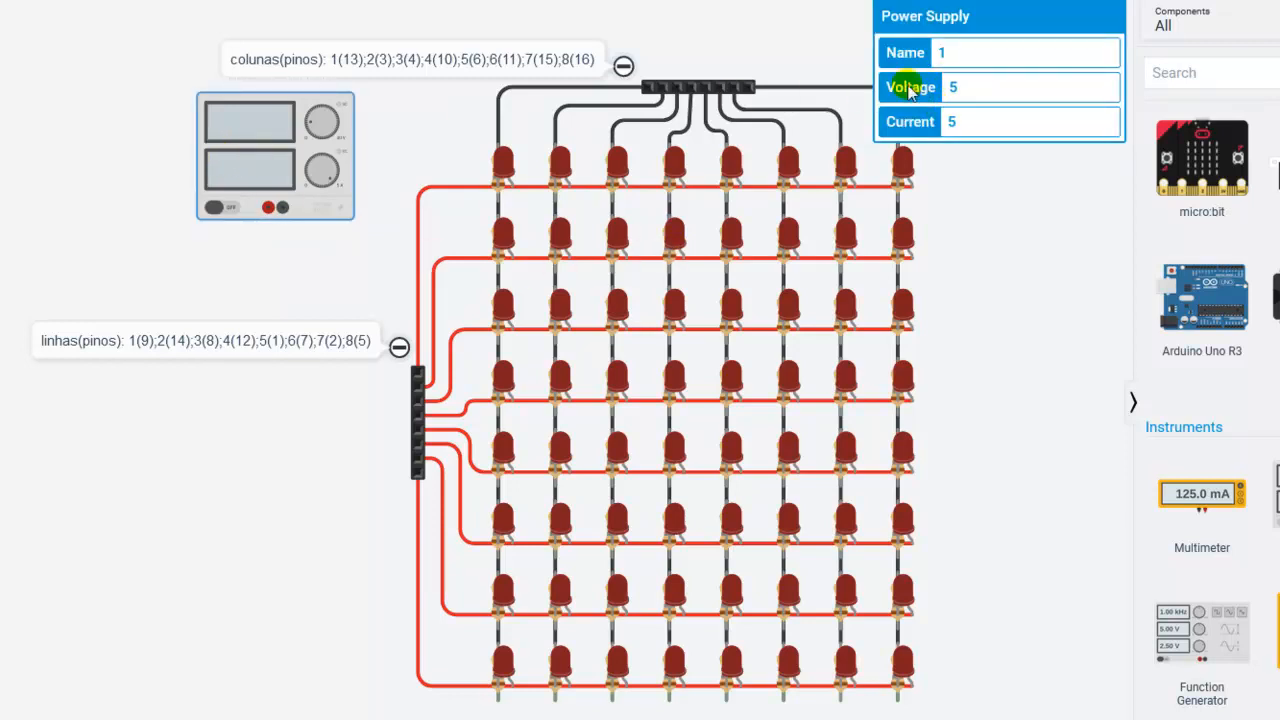
left_click(305, 246)
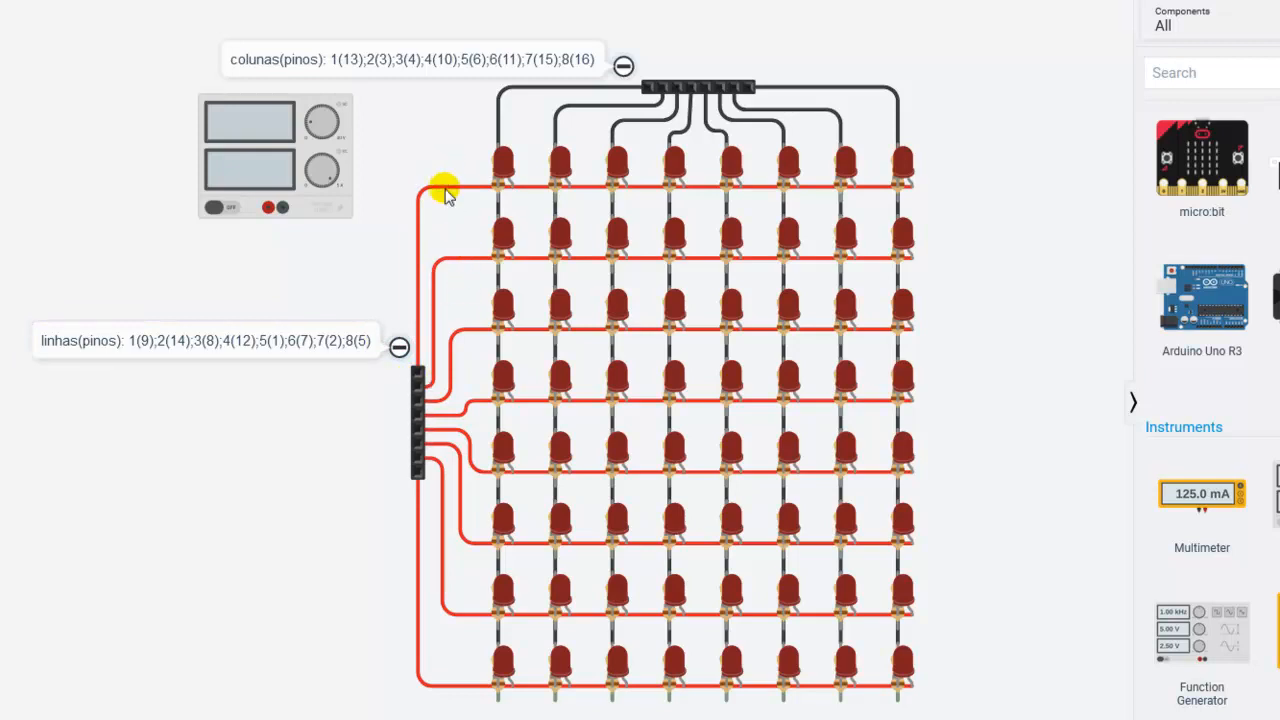
Step: Wire pin 1 of the row header to the power supply's positive terminal and pin 1 of the column header to its negative terminal
left_click(418, 374)
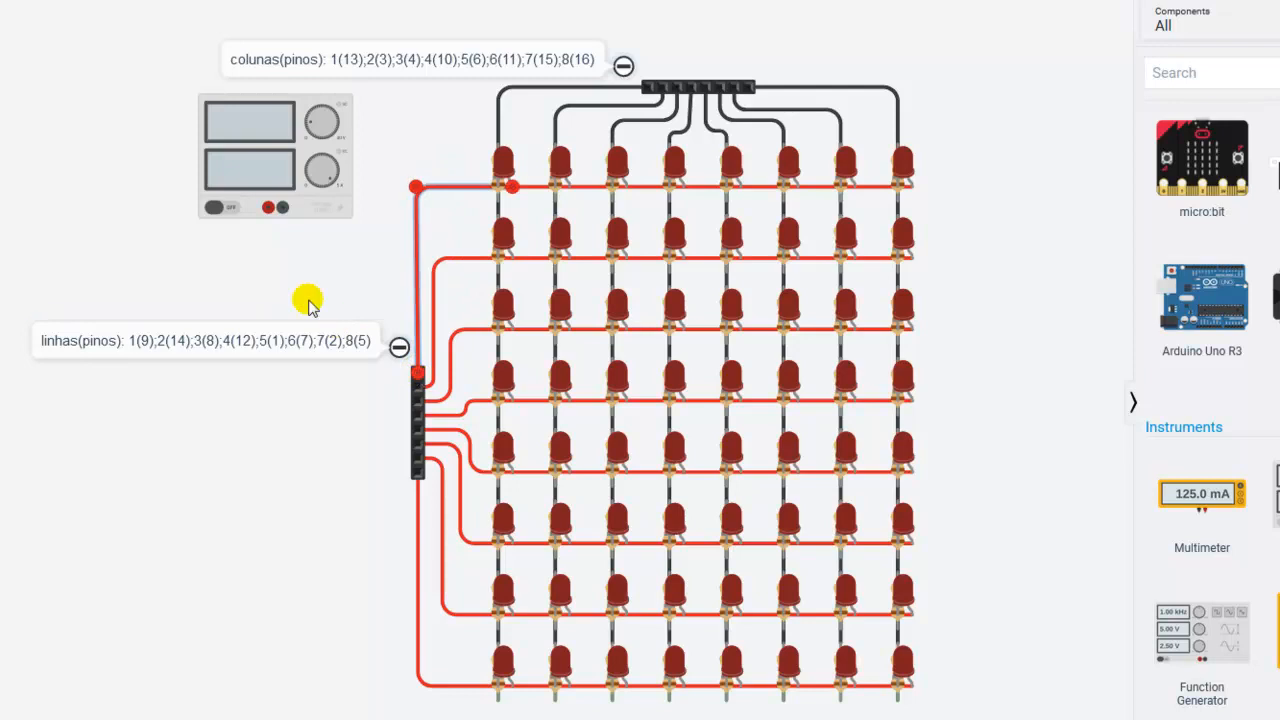
left_click(307, 258)
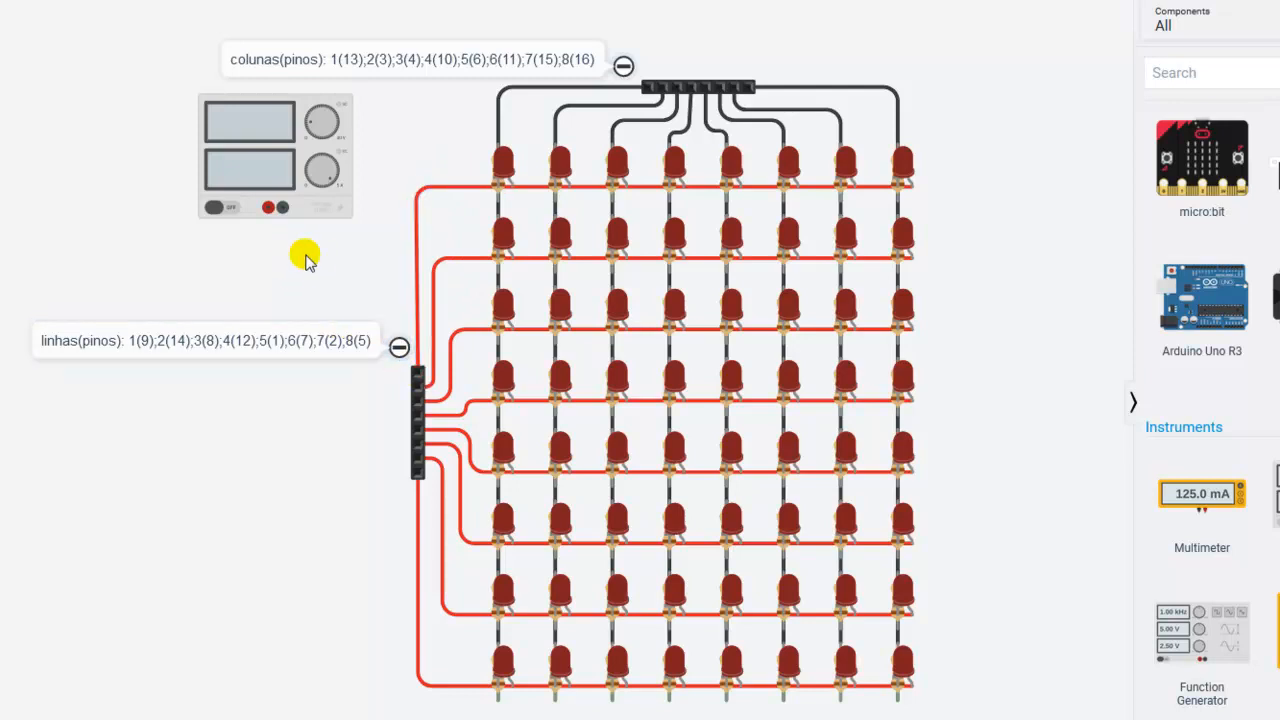
left_click(418, 374)
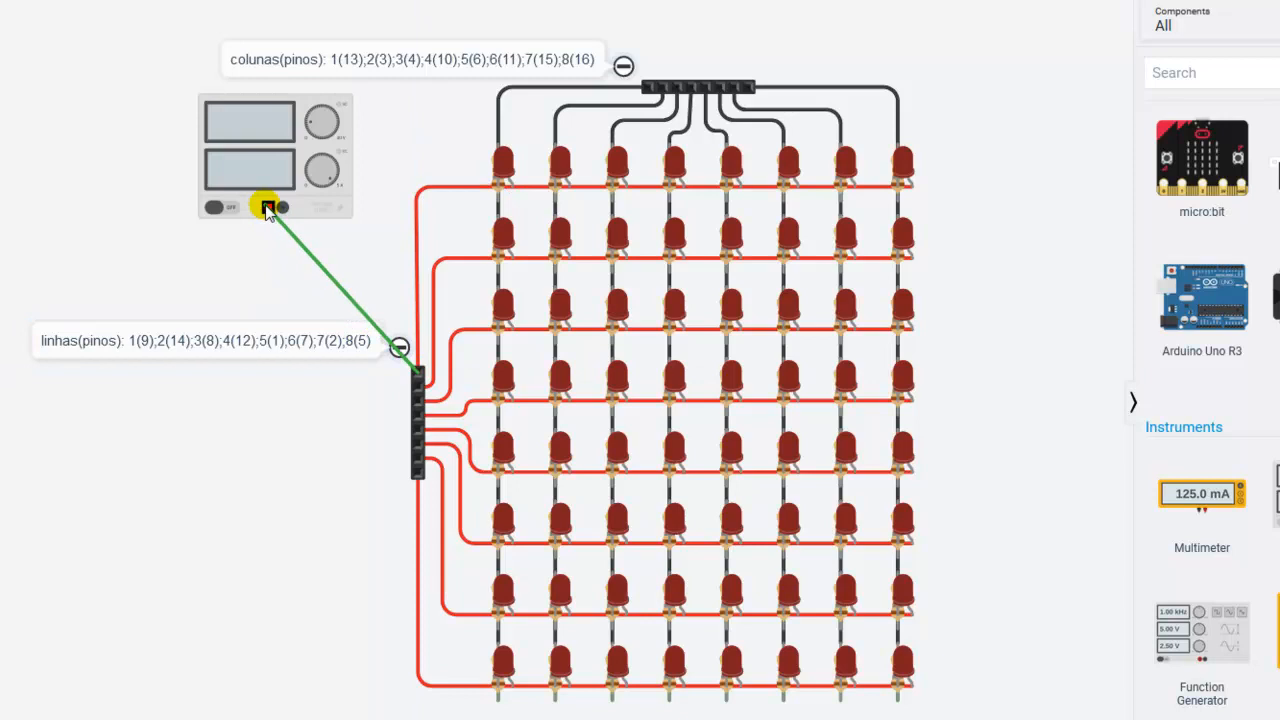
left_click(268, 208)
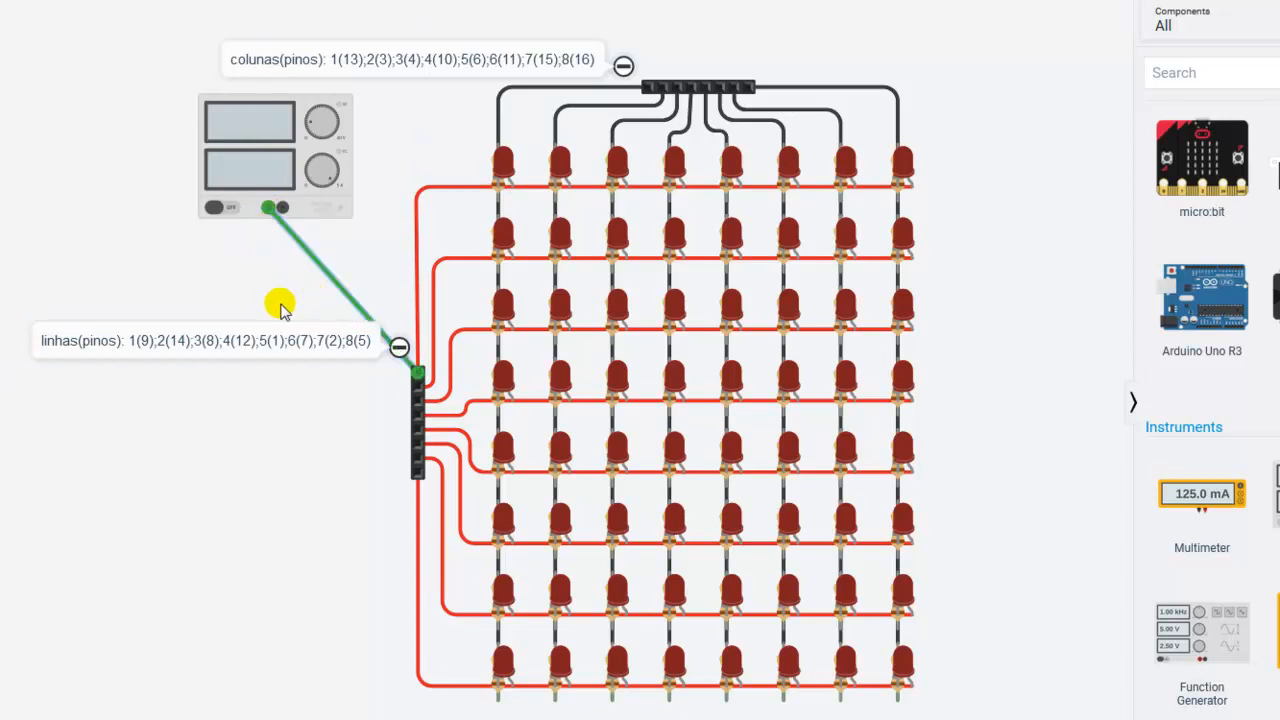
left_click(648, 88)
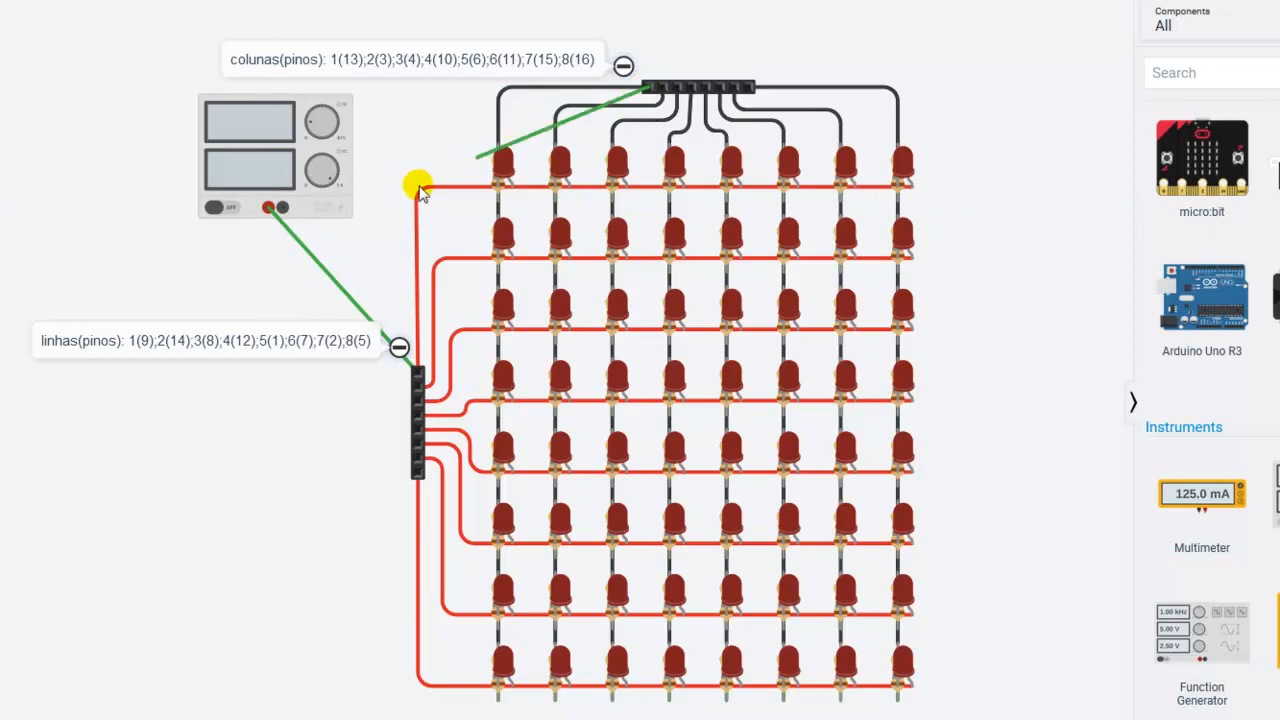
left_click(284, 208)
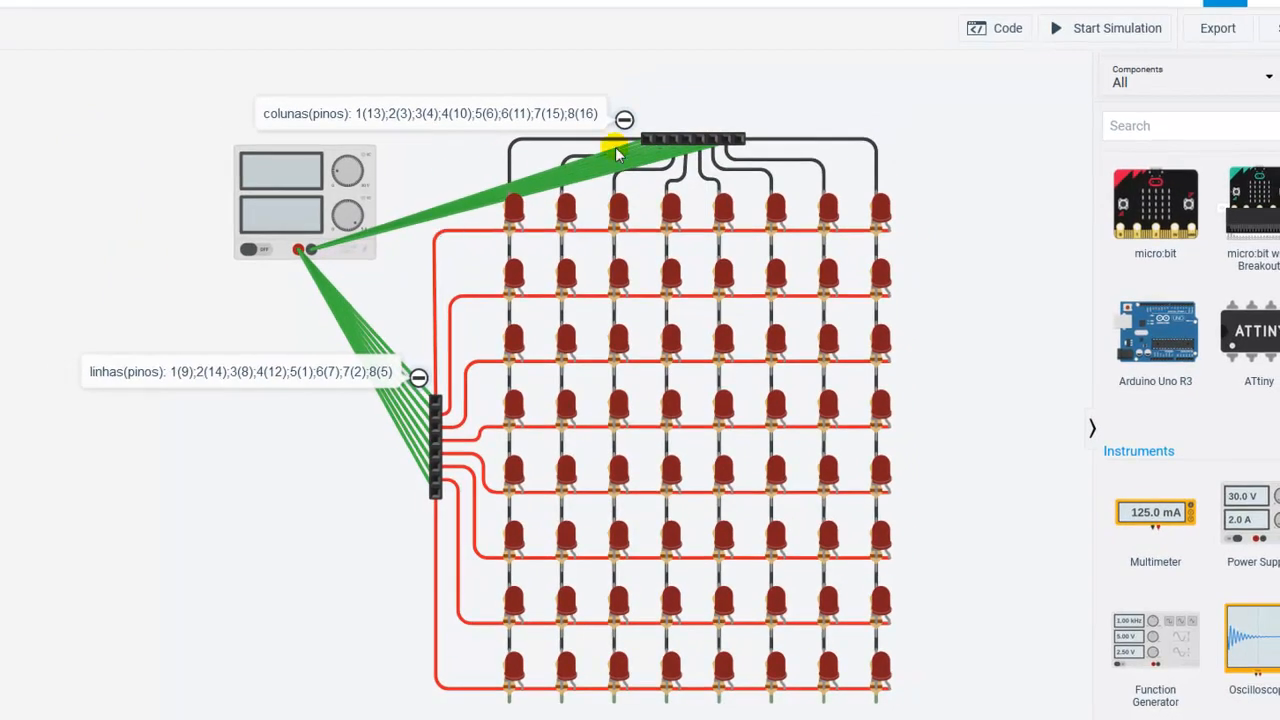
Step: Simulate the matrix with all rows and columns powered, and divide 1050 by 64 in the Calculator to get the current per LED
left_click(1112, 28)
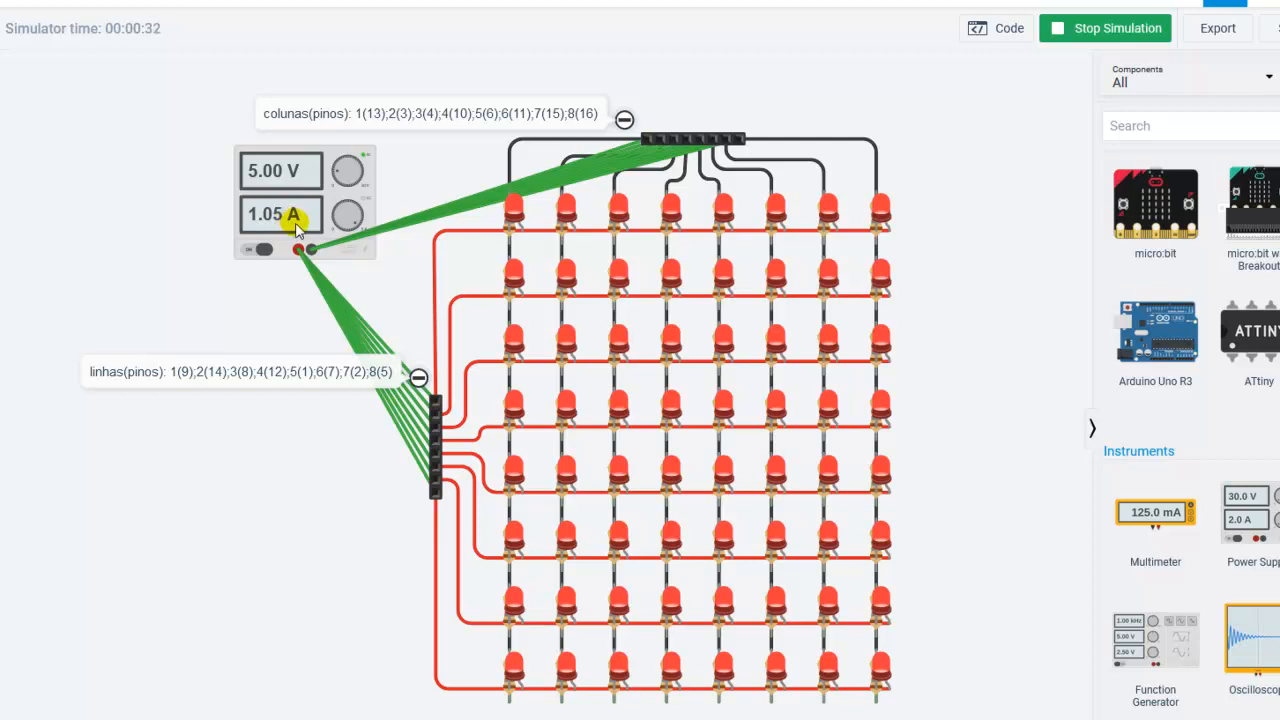
key("XF86Calculator")
left_click(673, 337)
left_click(694, 361)
left_click(710, 307)
left_click(691, 359)
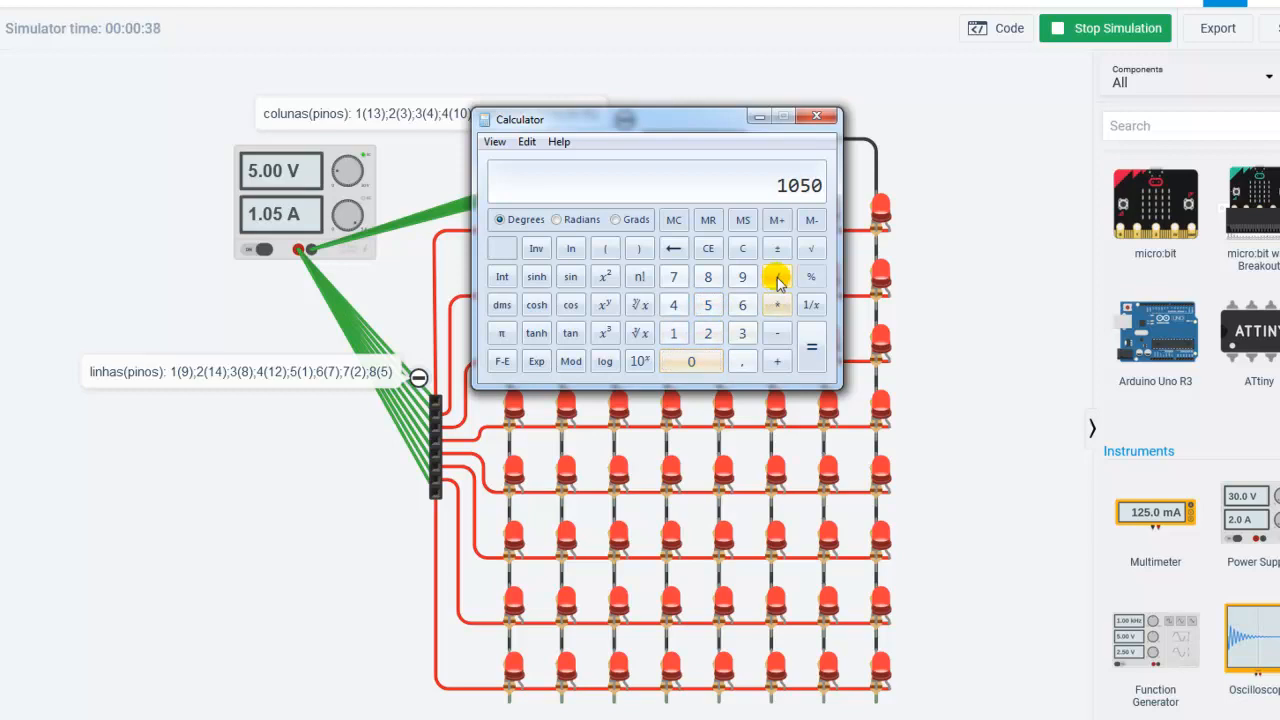
left_click(743, 305)
left_click(674, 305)
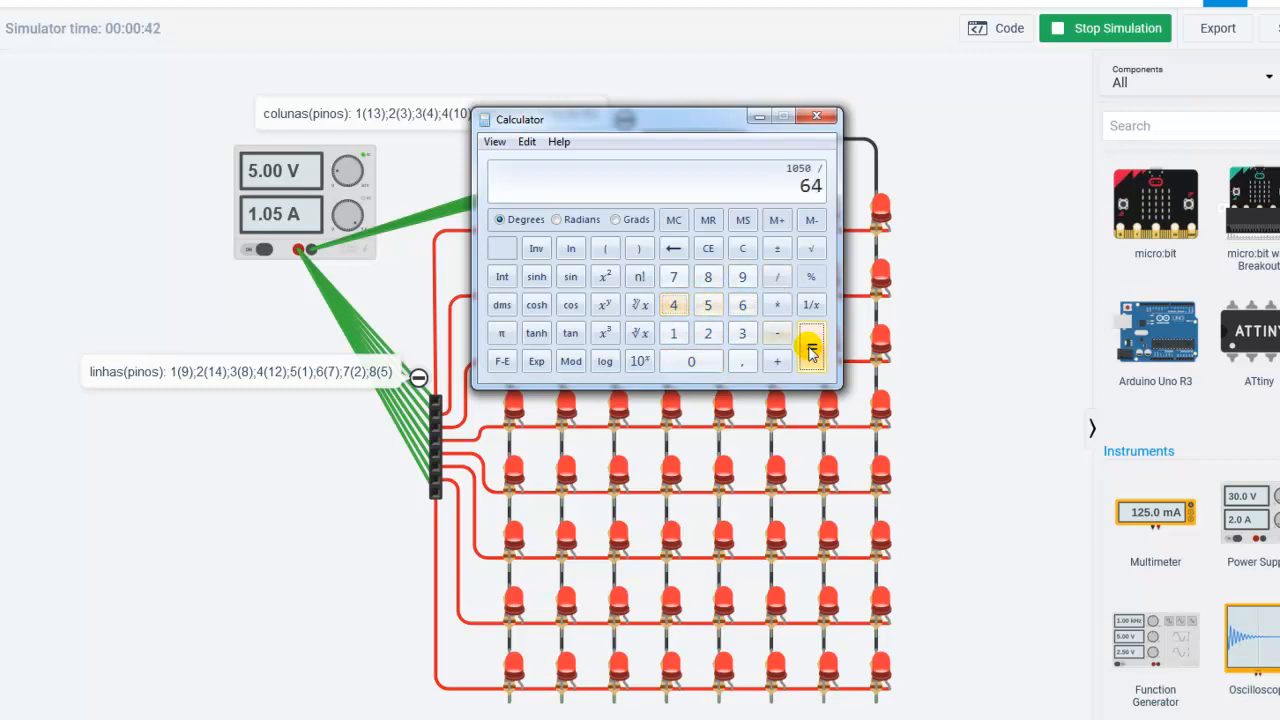
left_click(811, 348)
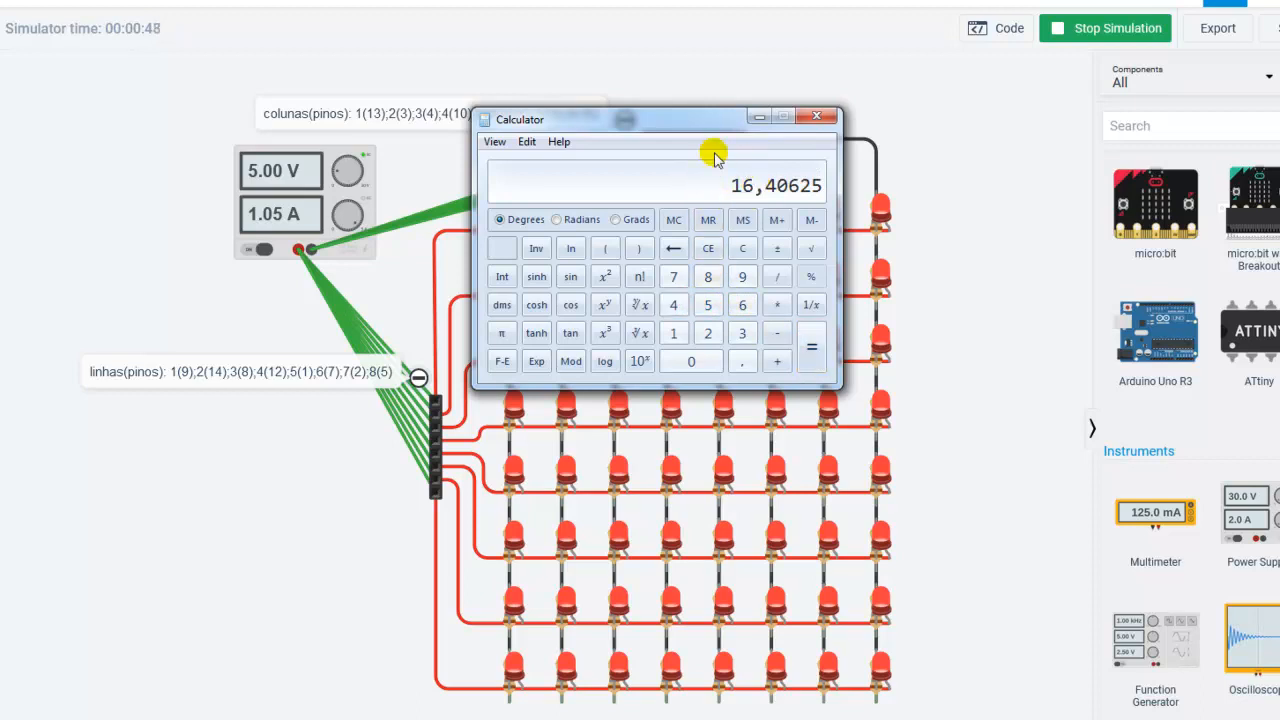
left_click(816, 121)
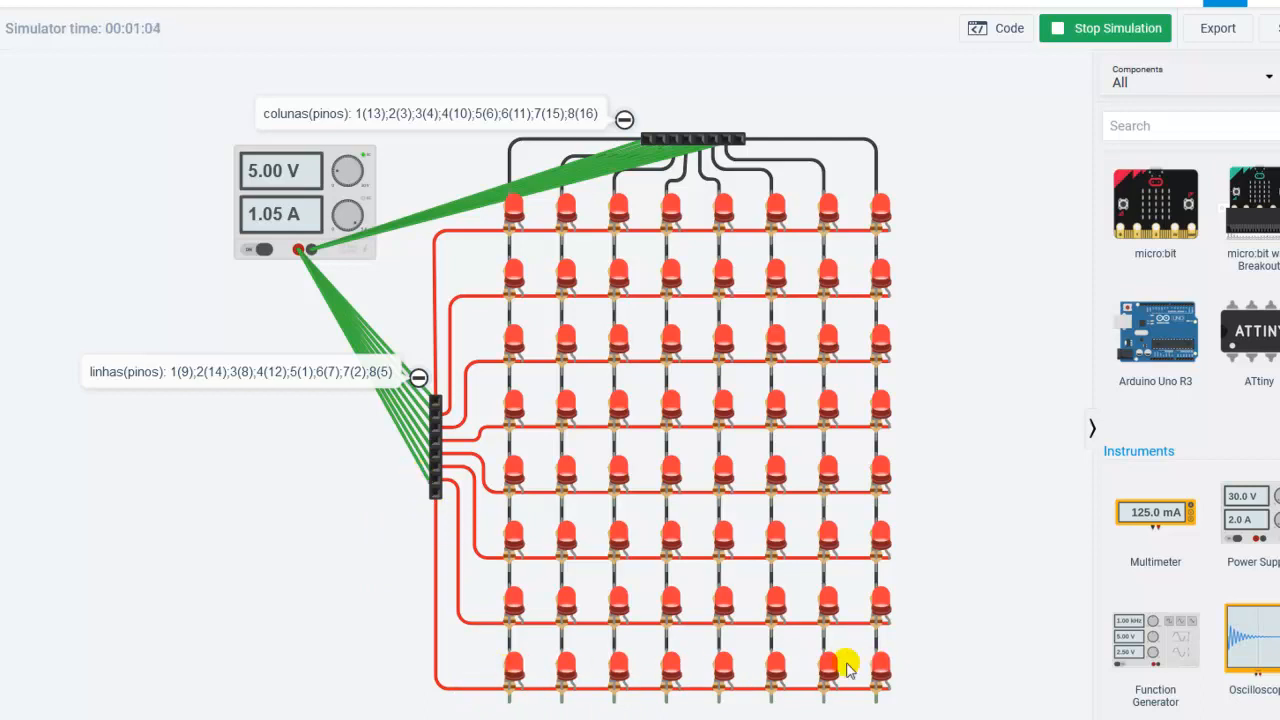
left_click(1094, 28)
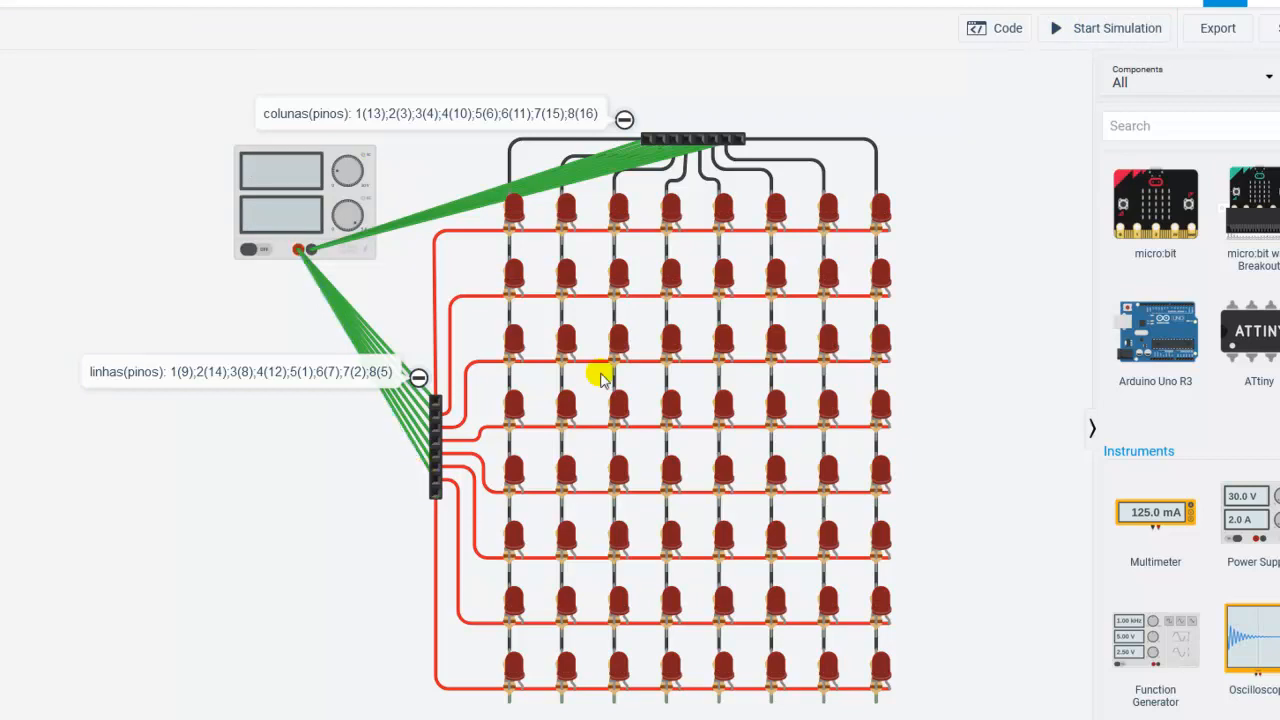
Step: Simulate the matrix with the last row's supply wire removed, and again with several column wires removed
left_click(1110, 30)
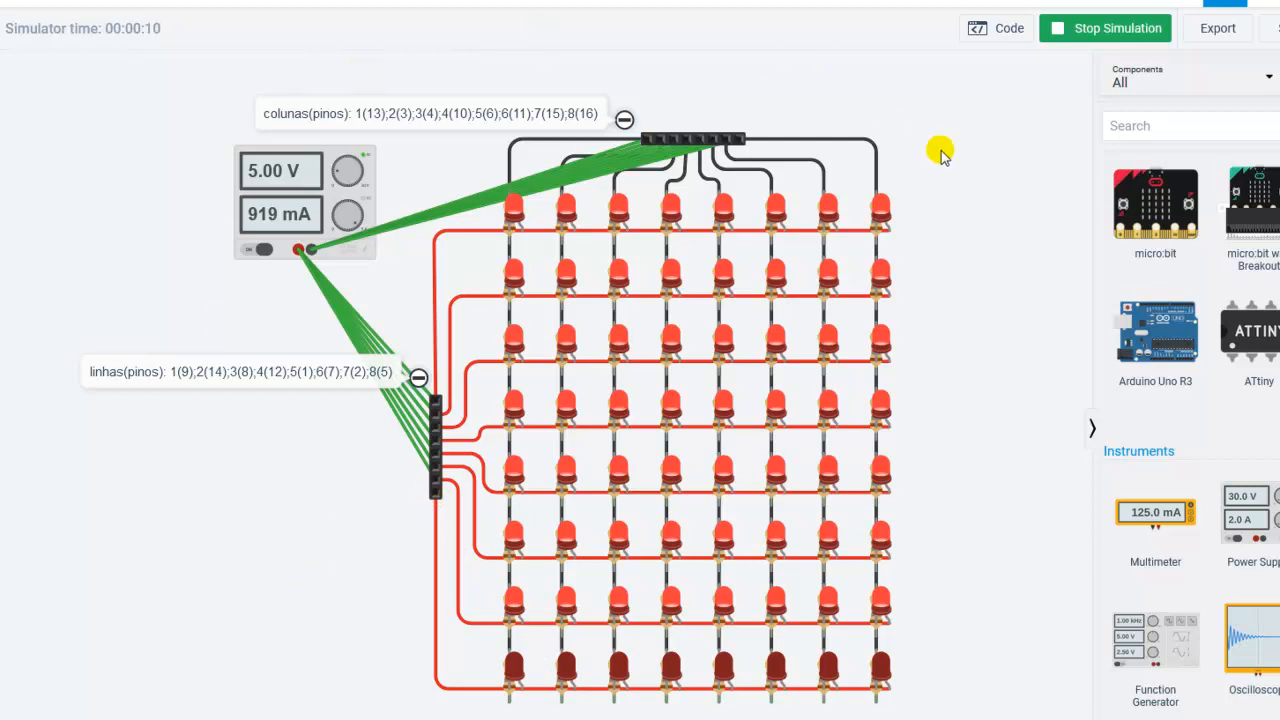
left_click(1087, 33)
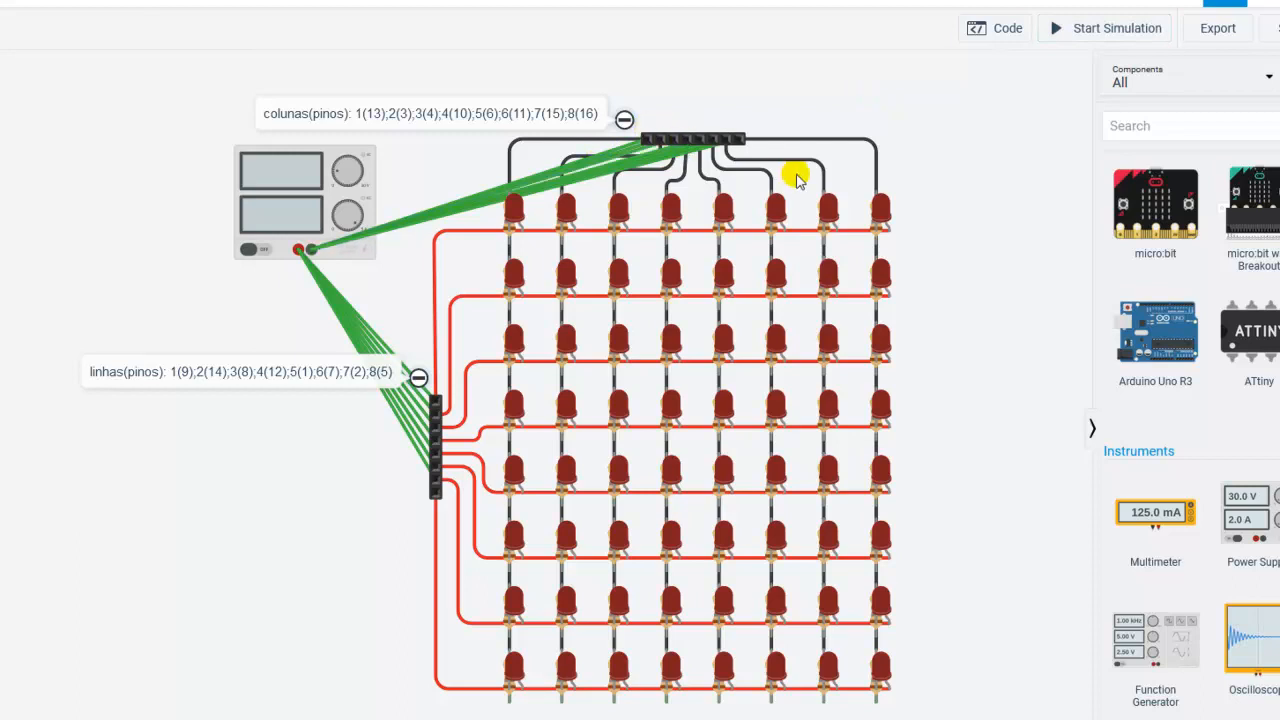
left_click(1133, 28)
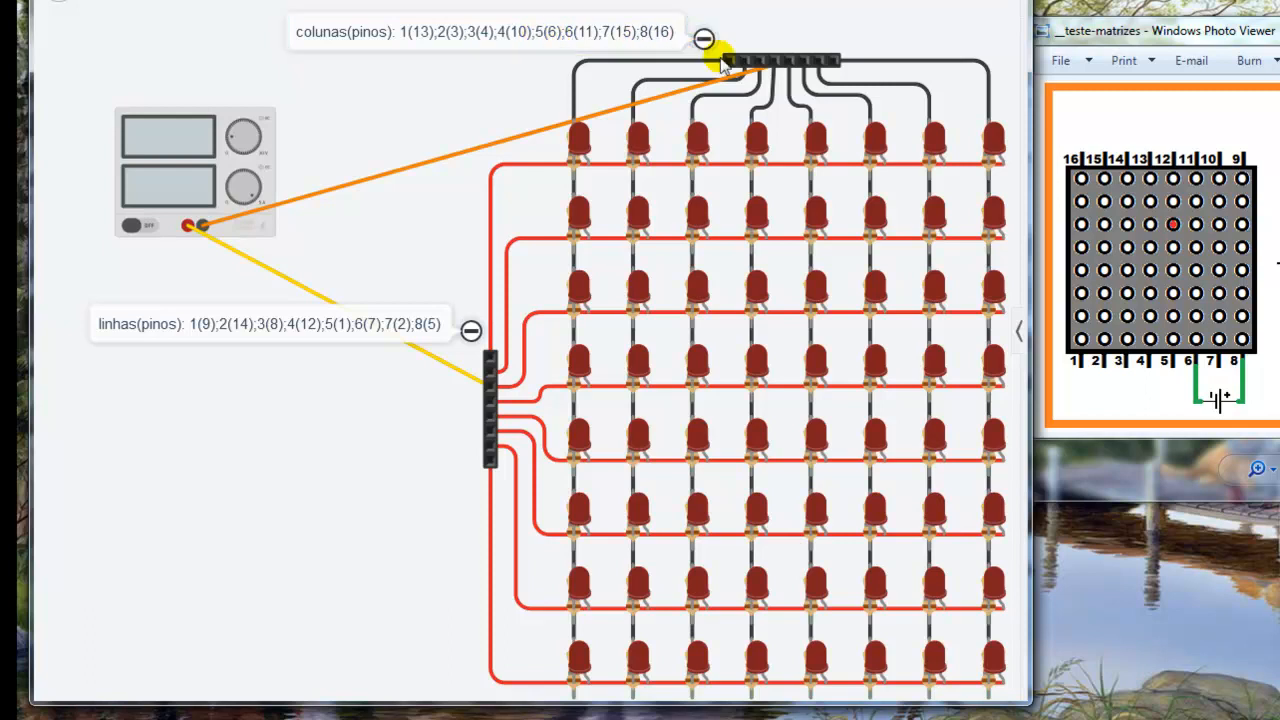
Step: Test the row 3, column 5 LED and the row 8, column 1 LED by simulating each connection against the __teste-matrizes diagram
left_click_drag(747, 63, 779, 63)
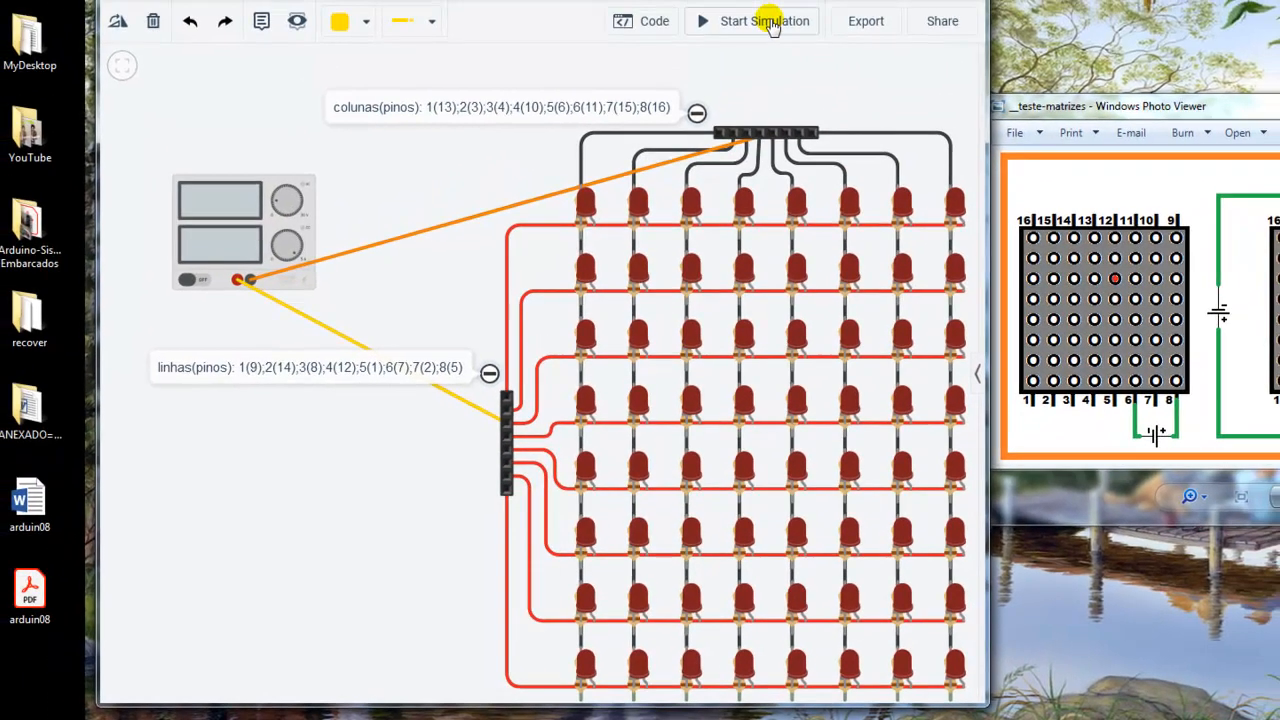
left_click(770, 22)
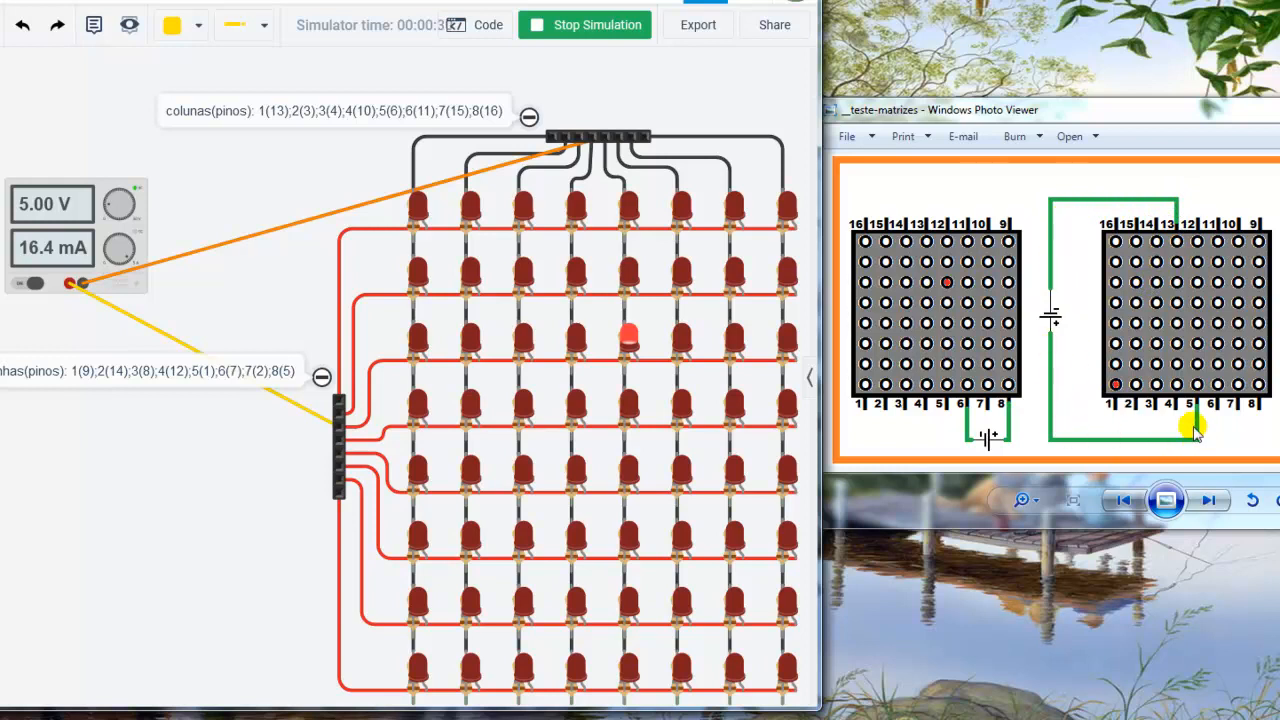
left_click(600, 28)
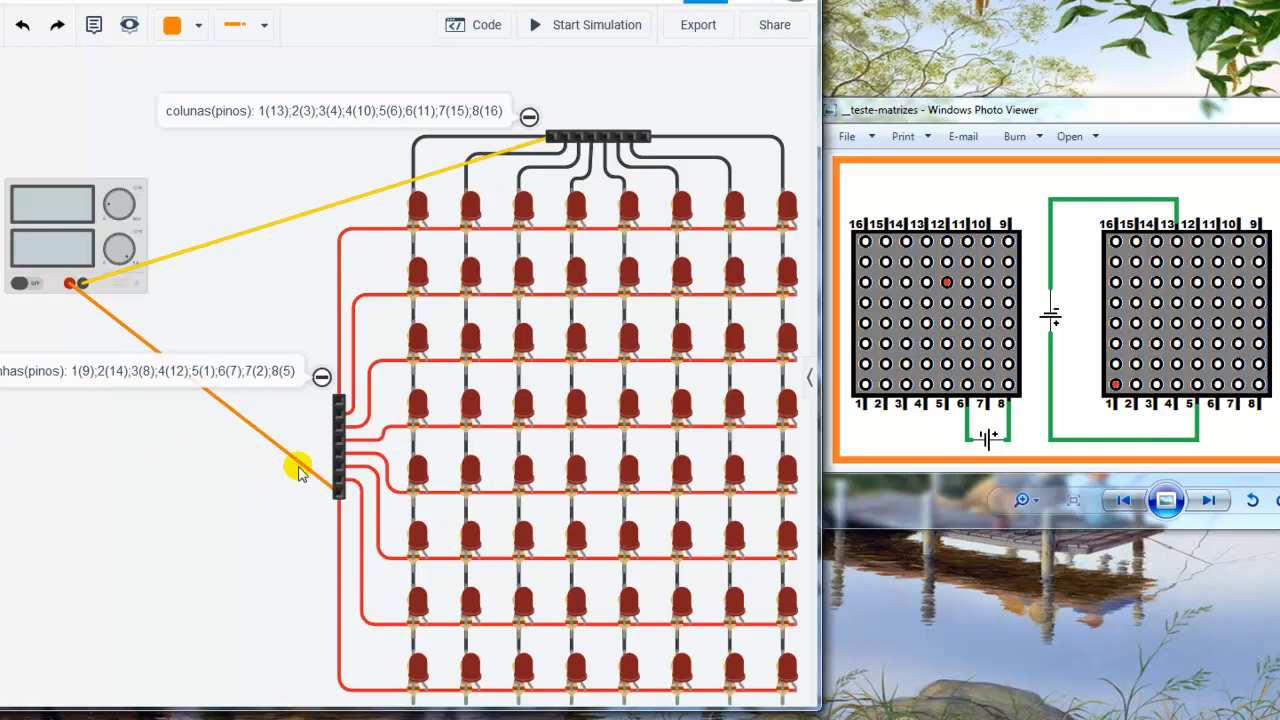
left_click(263, 377)
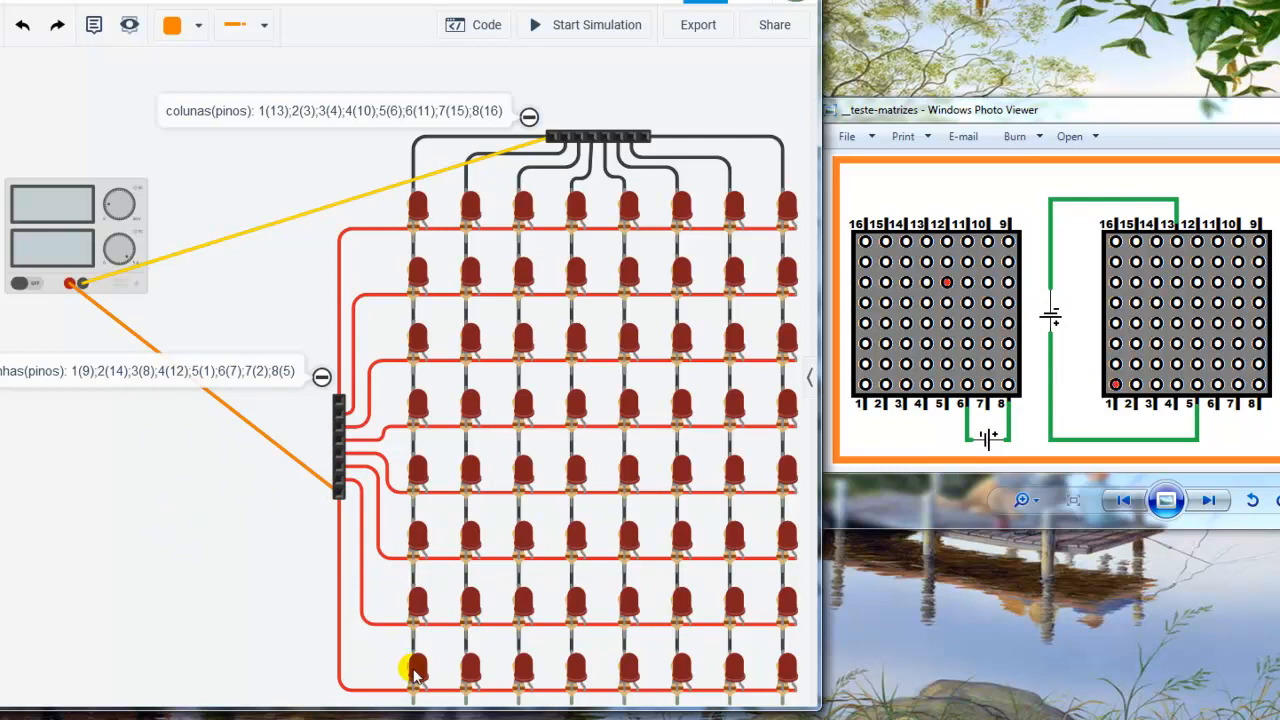
left_click(584, 27)
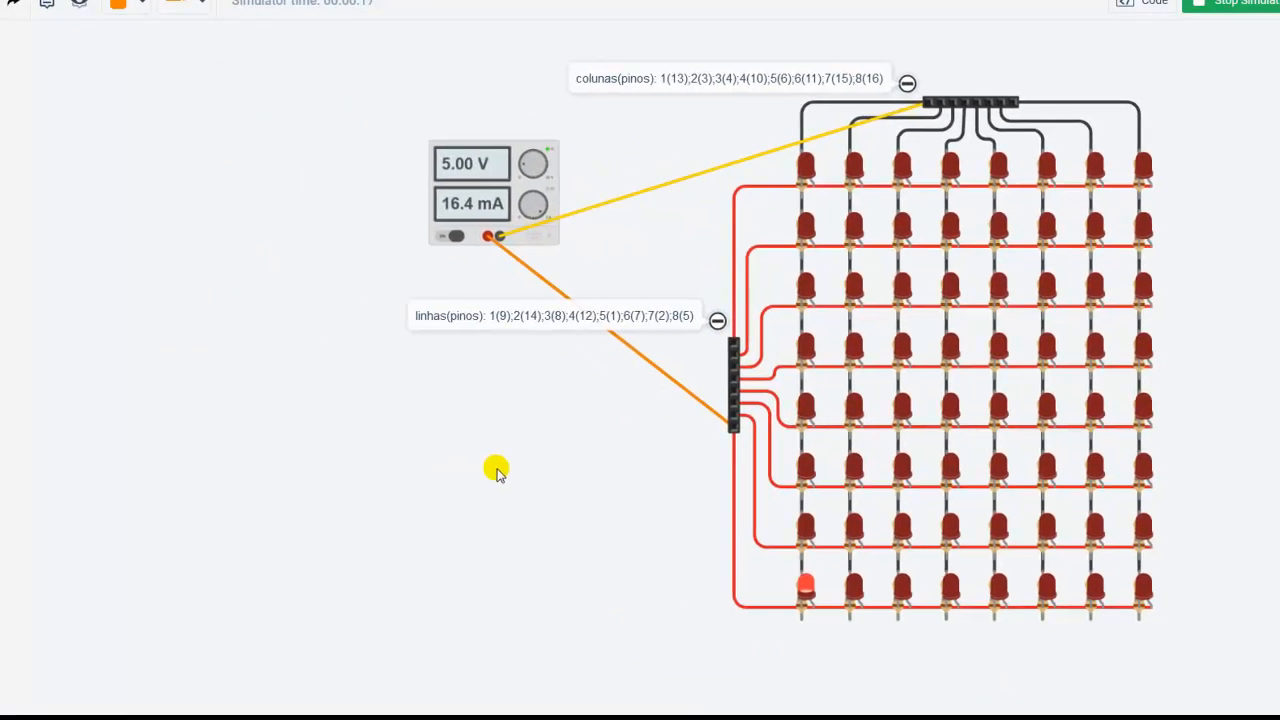
Step: Stop the simulation and delete the power supply together with its wires
left_click(449, 171)
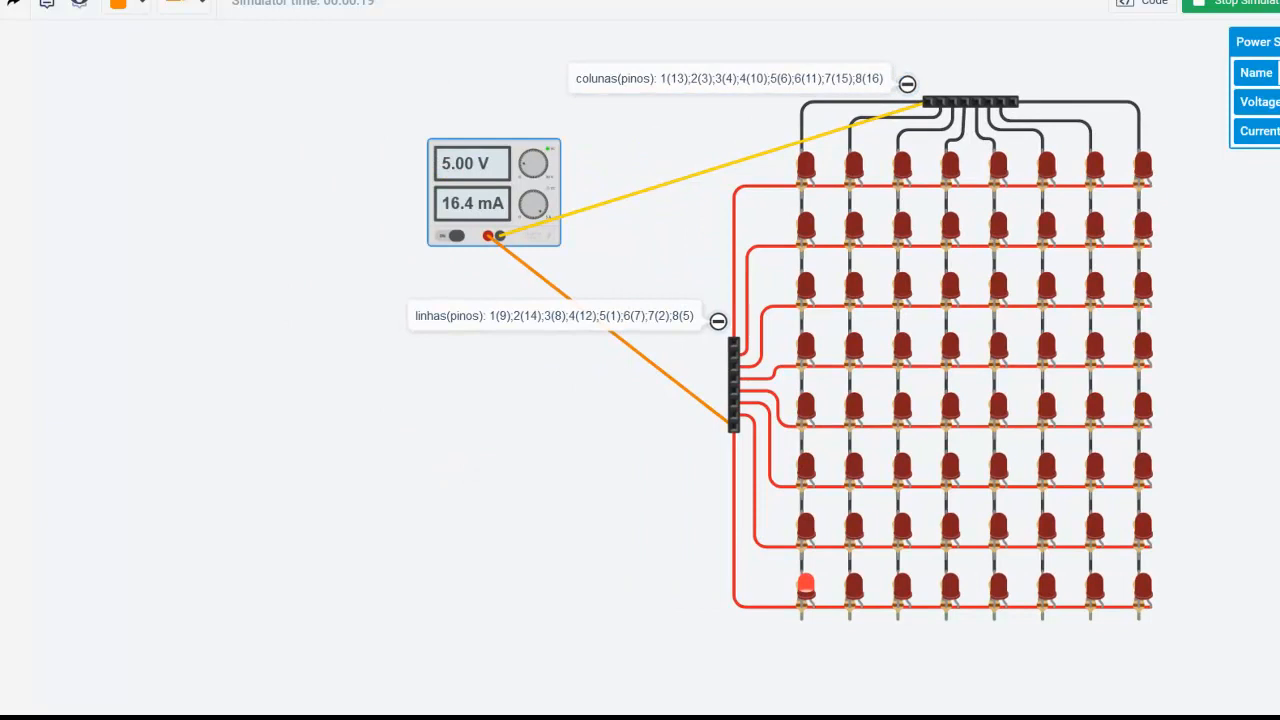
left_click(1250, 5)
key("Delete")
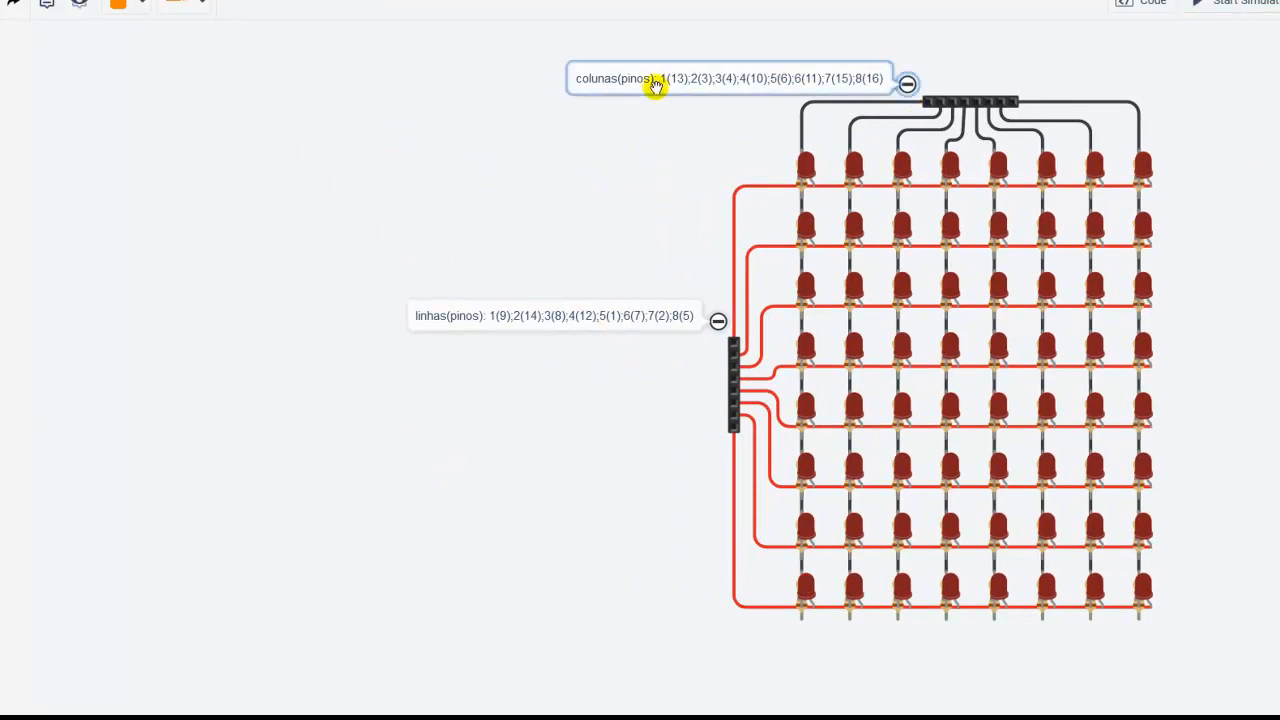
Step: Show the Basic components library beside the LED matrix, leaving free workspace around the circuit
scroll(290, 178, "down", 2)
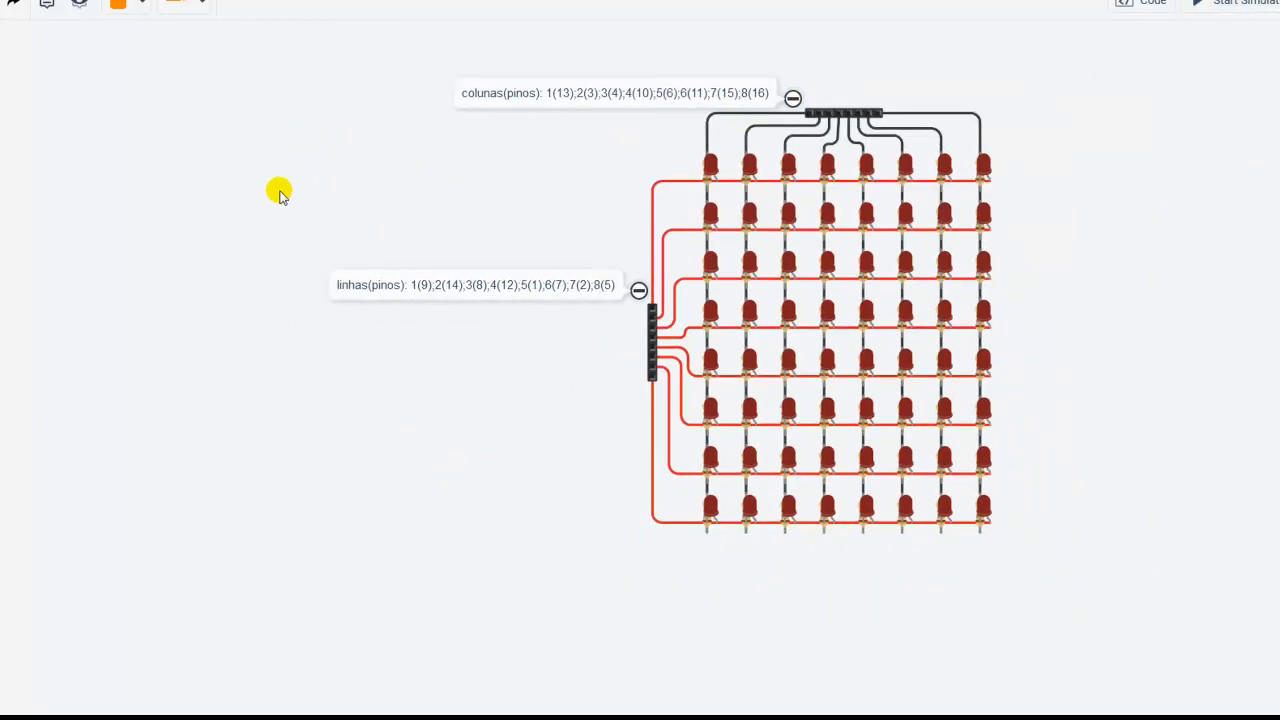
left_click_drag(43, 286, 397, 314)
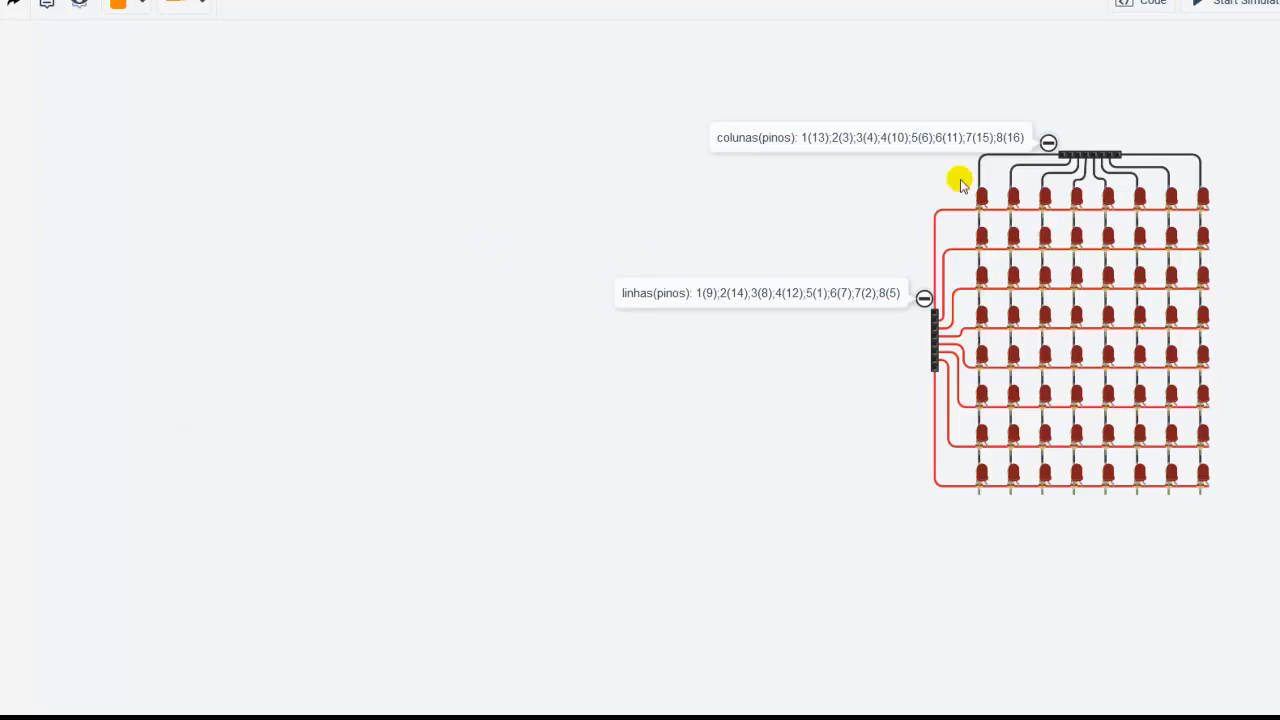
left_click_drag(694, 209, 421, 196)
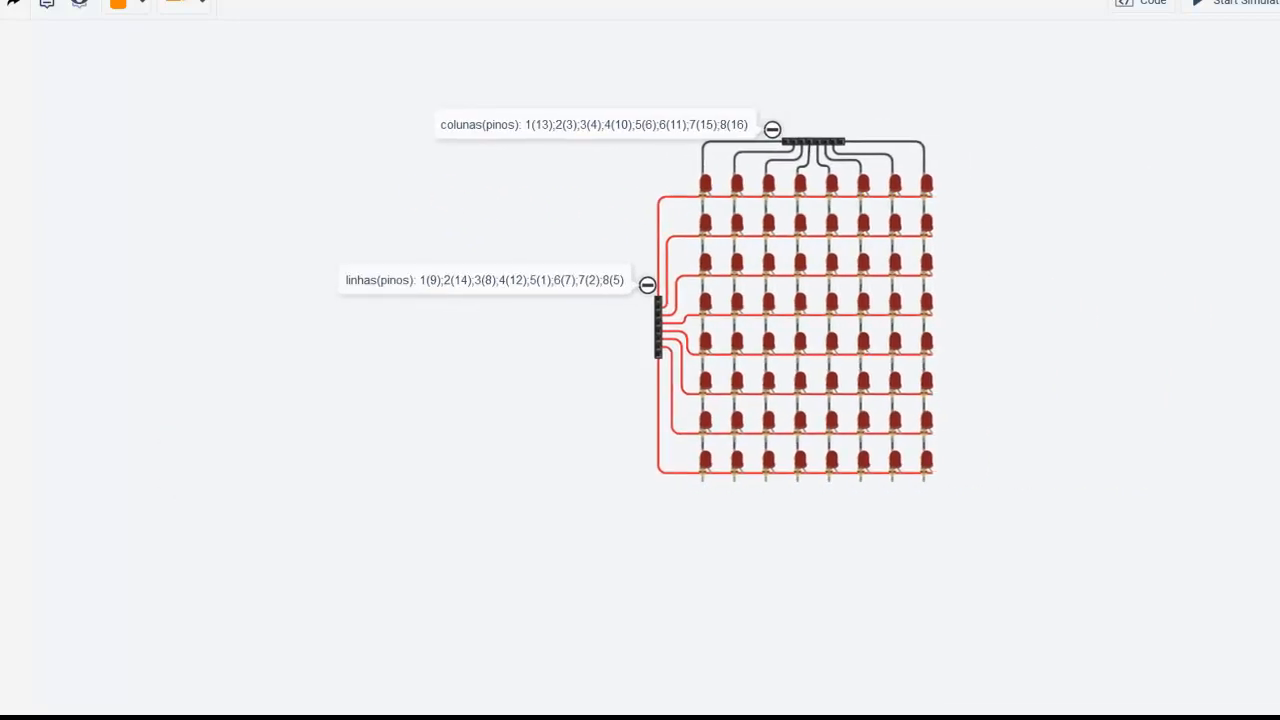
left_click(1279, 368)
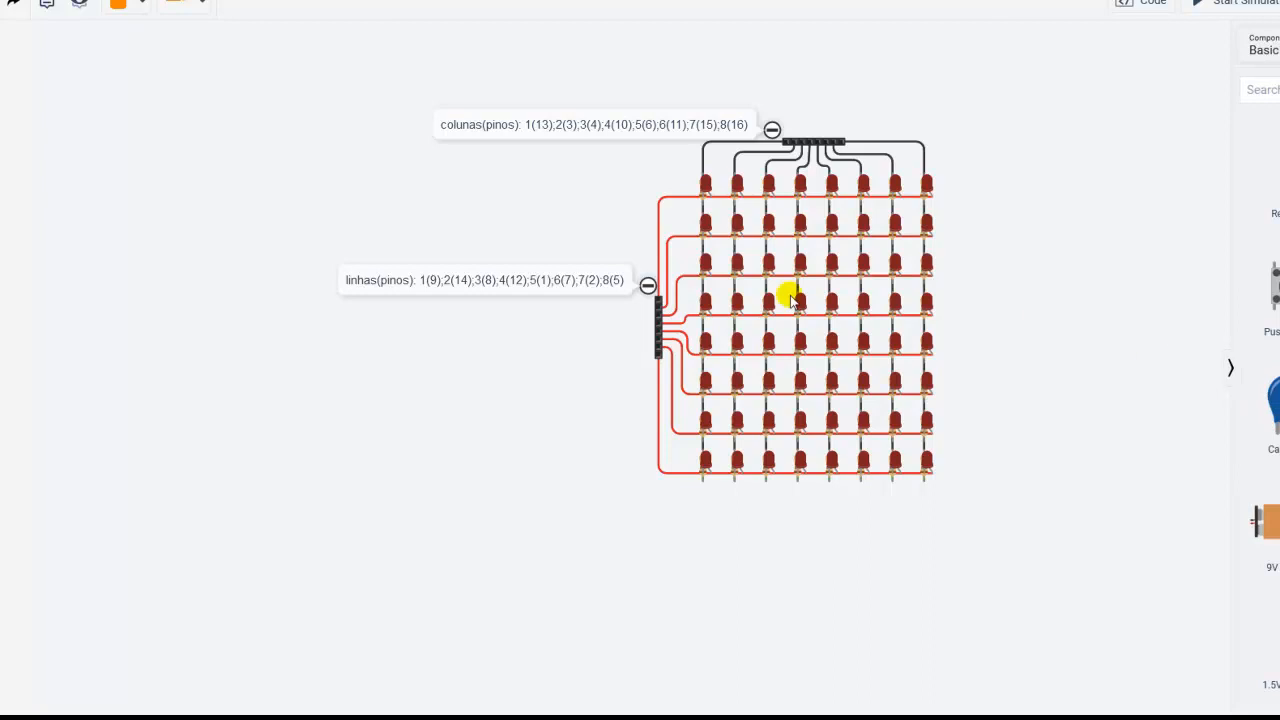